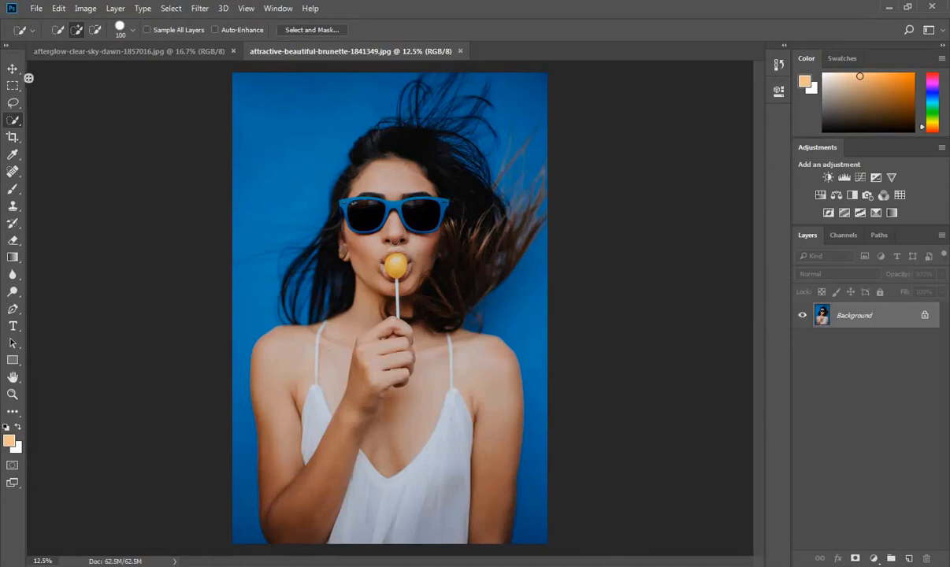
- Resize the portrait image to 1240 × 1858 px, keeping its proportions
click(12, 68)
click(85, 8)
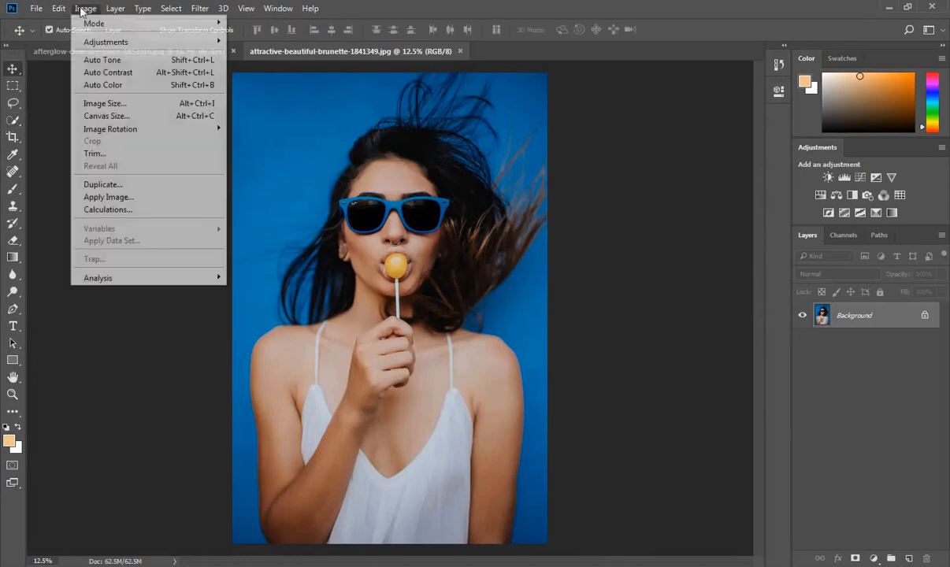
click(116, 103)
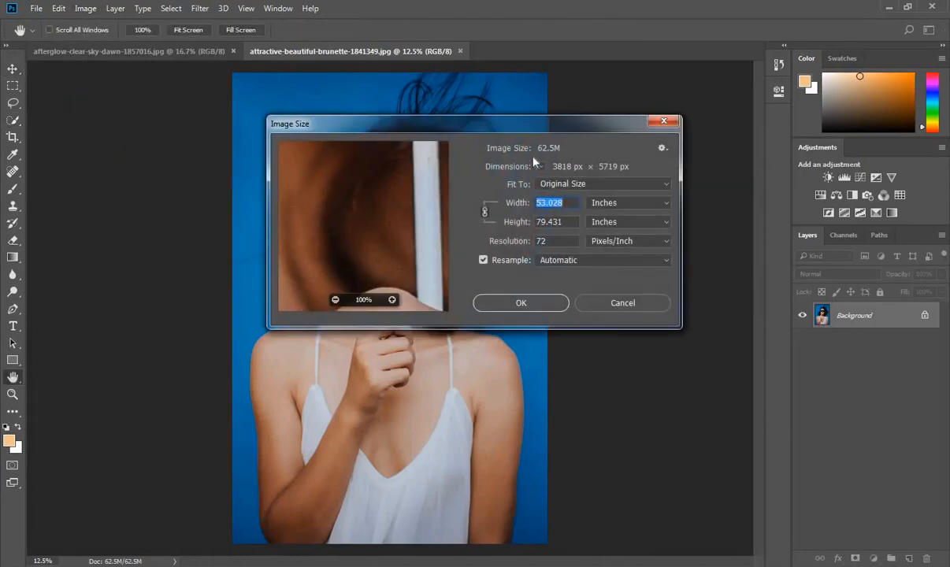
drag(516, 207, 283, 226)
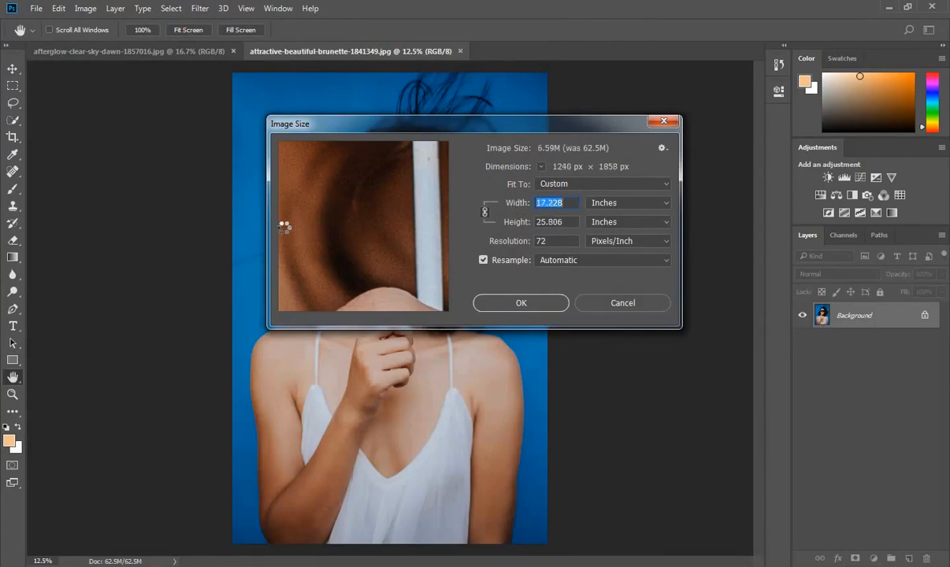
click(520, 304)
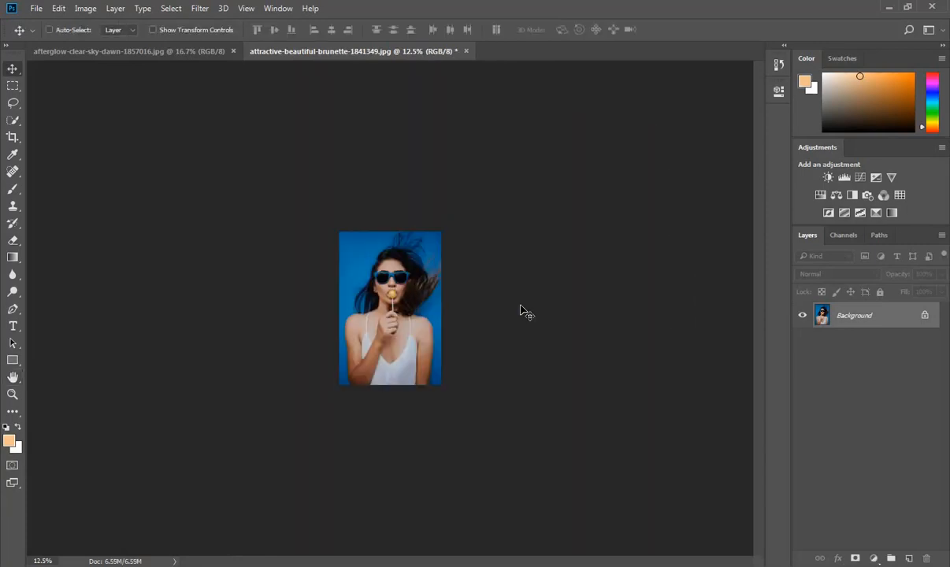
key(ctrl+0)
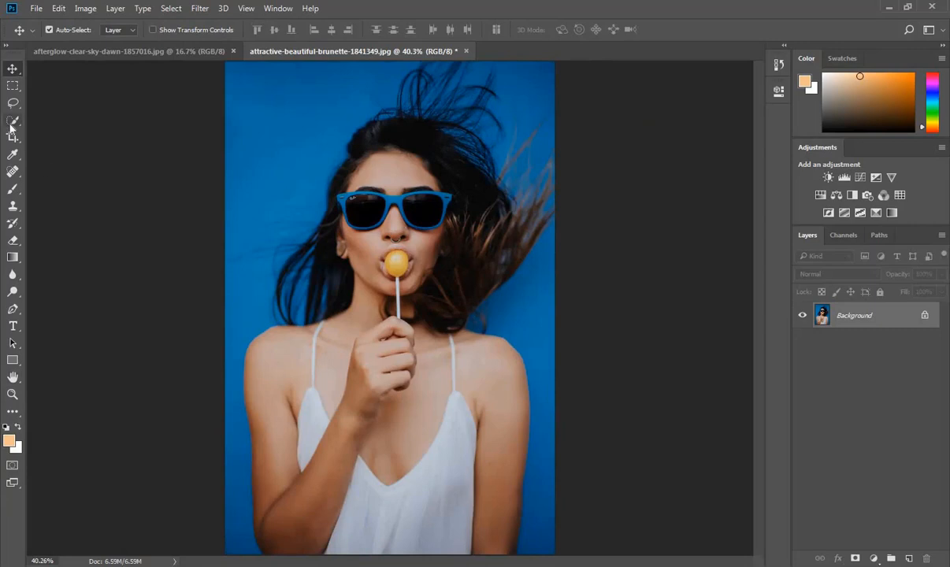
- Select the woman's whole figure, including her dress, arms and main hair mass, with the Quick Selection tool
click(12, 120)
drag(388, 433, 394, 503)
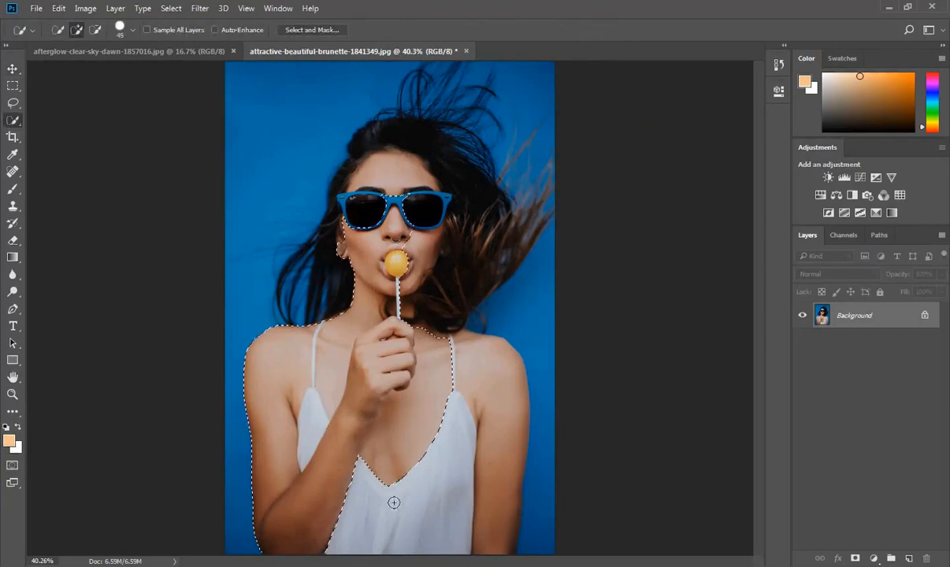
mouse_move(466, 187)
mouse_down()
mouse_move(334, 257)
mouse_move(424, 212)
mouse_move(476, 324)
mouse_move(536, 256)
mouse_move(511, 241)
mouse_move(494, 280)
mouse_move(494, 163)
mouse_up()
key(alt)
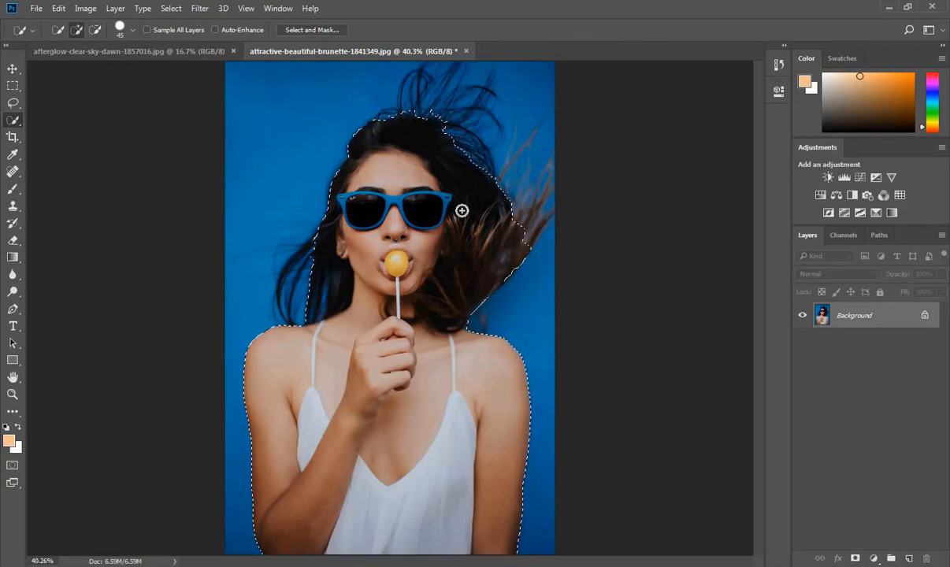
- Open Select and Mask and refine the hair strands on the image's left side with the Refine Edge brush at size 50
click(312, 30)
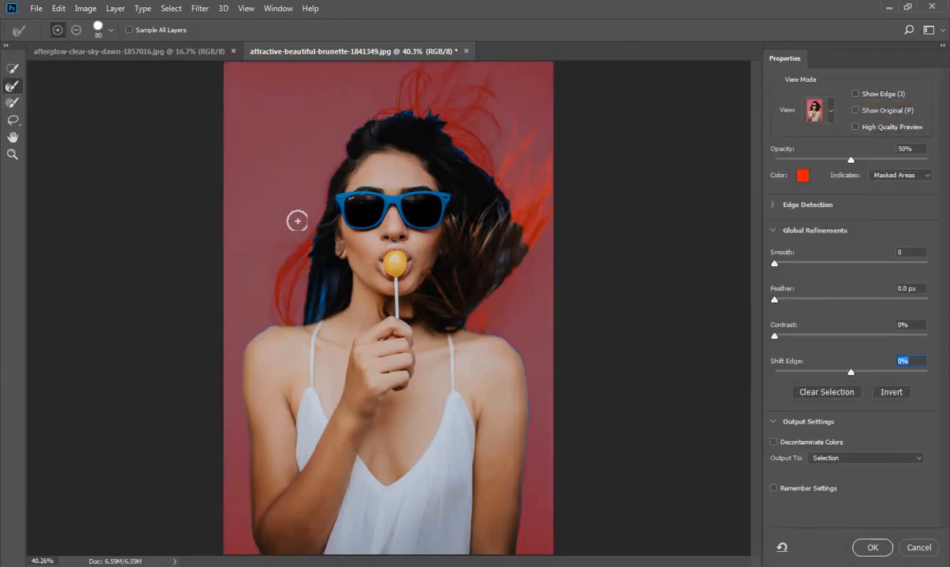
key(bracketleft)
key(bracketleft)
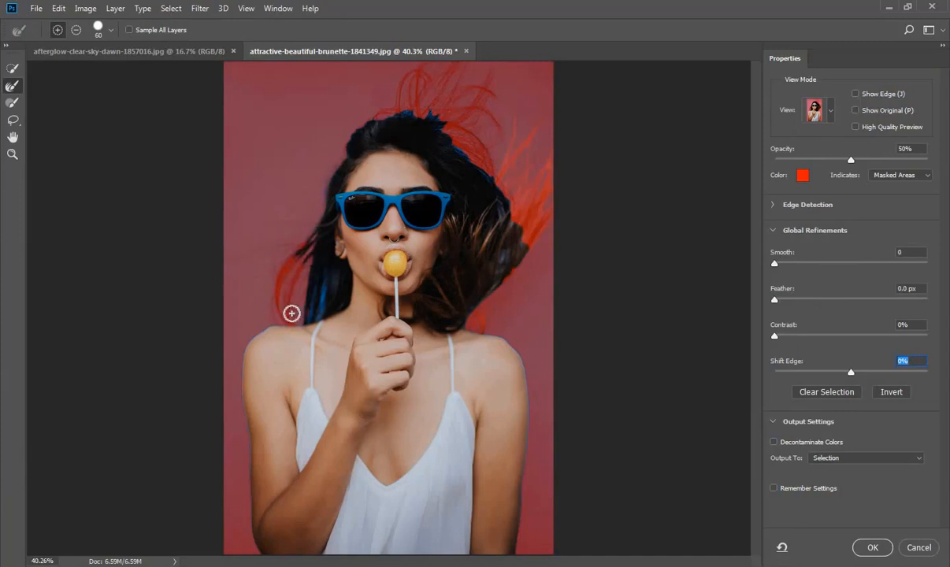
key(bracketleft)
drag(303, 257, 300, 258)
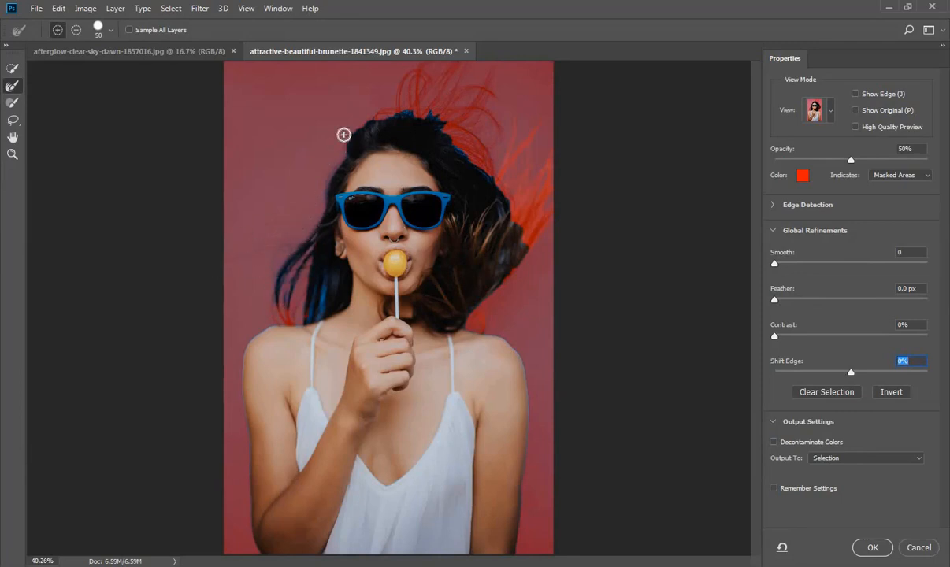
mouse_move(301, 279)
mouse_down()
mouse_move(324, 292)
mouse_move(322, 272)
mouse_move(327, 281)
mouse_move(308, 320)
mouse_up()
- Refine the hair edge on the image's right side and above the head, using Refine Edge brush sizes 35 and 60
key(bracketleft)
key(bracketleft)
key(bracketleft)
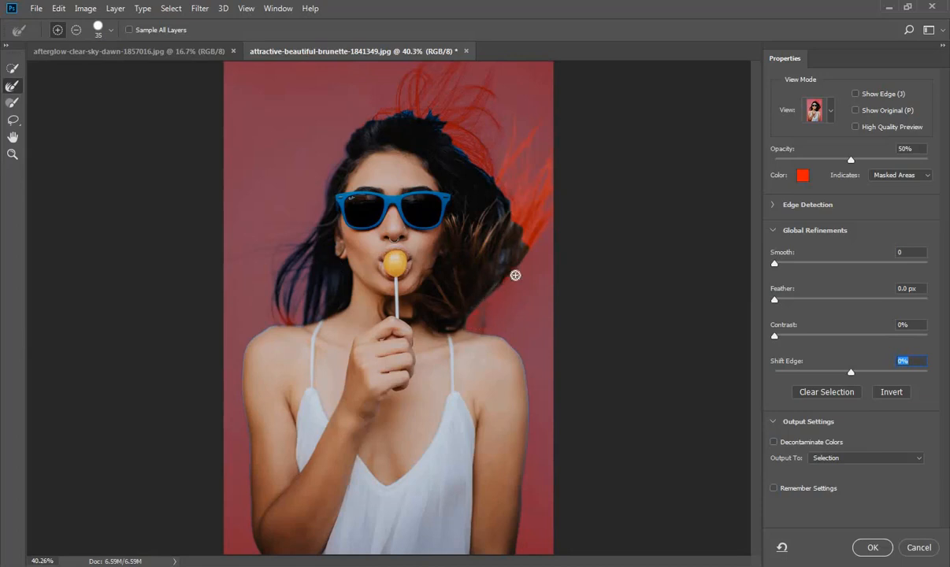
mouse_move(515, 275)
mouse_down()
mouse_move(469, 321)
mouse_move(520, 246)
mouse_up()
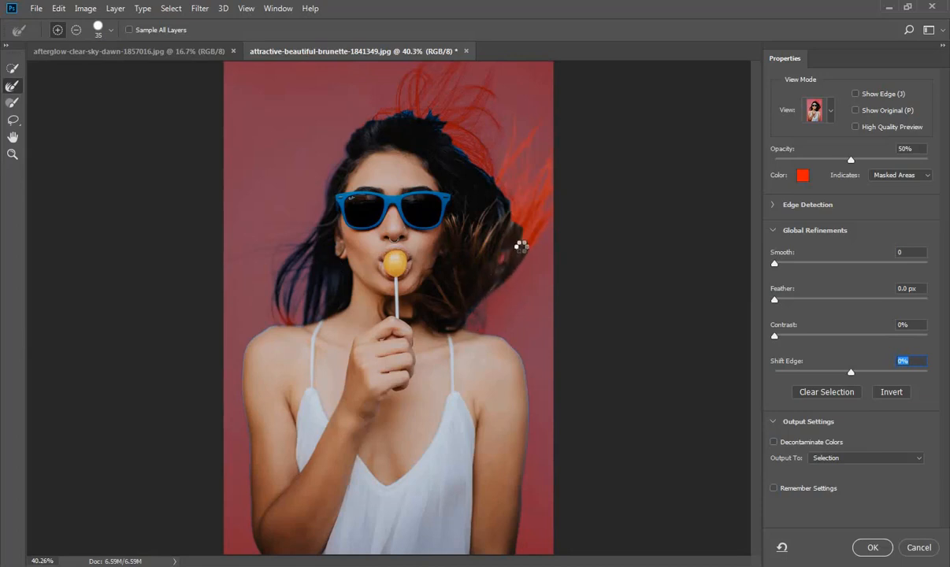
key(bracketright)
key(bracketright)
key(bracketright)
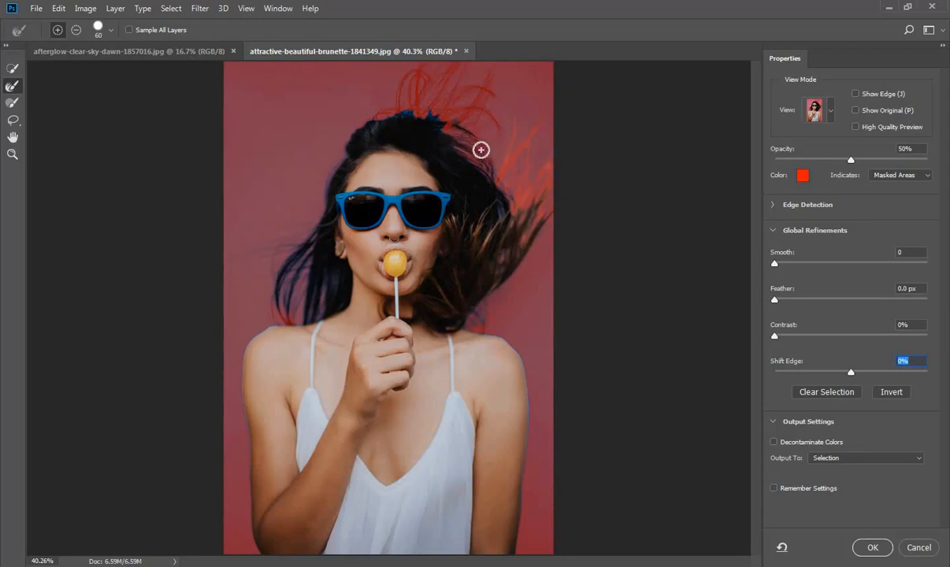
drag(466, 118, 491, 59)
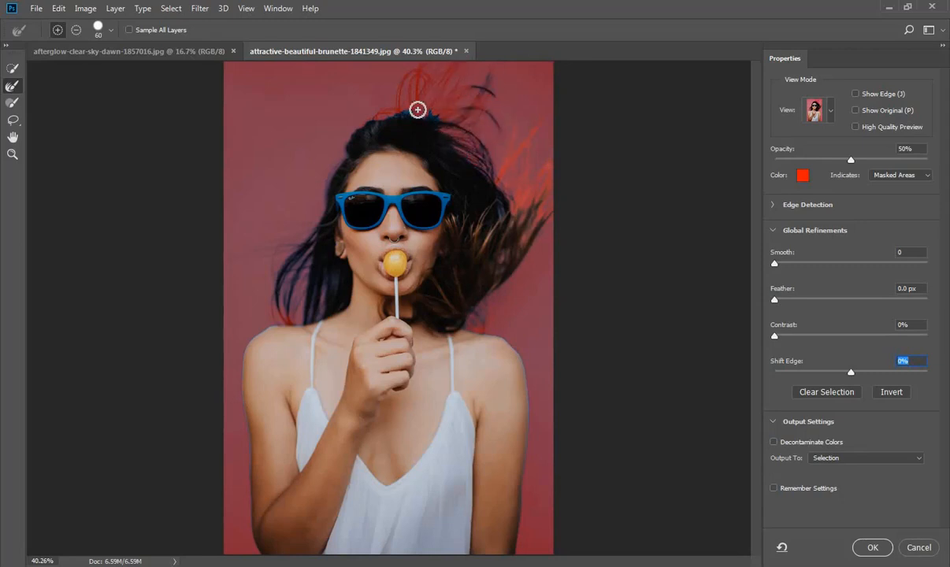
mouse_move(417, 109)
mouse_down()
mouse_move(388, 95)
mouse_move(456, 68)
mouse_move(441, 112)
mouse_move(444, 98)
mouse_move(384, 82)
mouse_move(515, 120)
mouse_move(439, 98)
mouse_move(469, 108)
mouse_up()
mouse_move(496, 146)
mouse_down()
mouse_move(509, 188)
mouse_move(526, 197)
mouse_move(516, 196)
mouse_move(545, 163)
mouse_up()
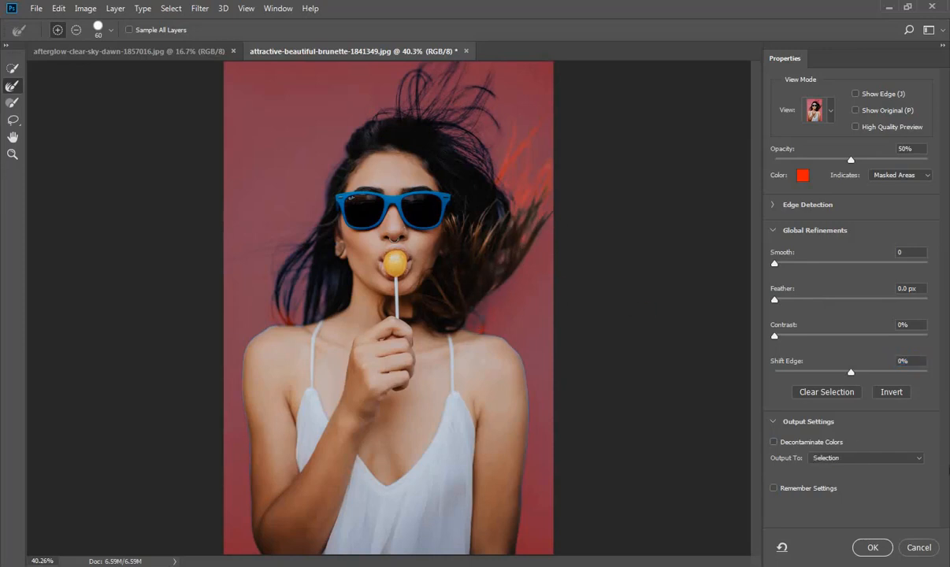
- Output the refined selection as a new layer with a layer mask
click(906, 458)
click(862, 493)
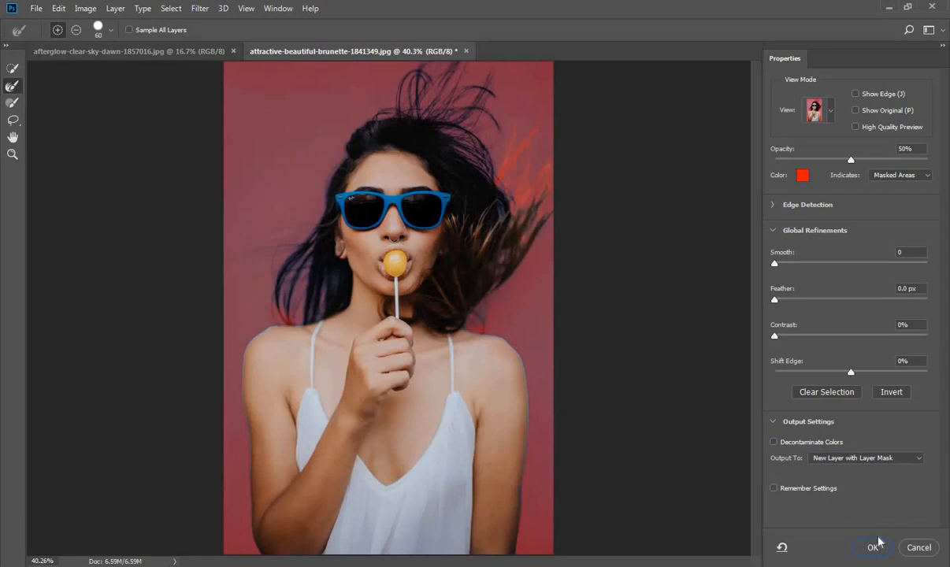
click(874, 547)
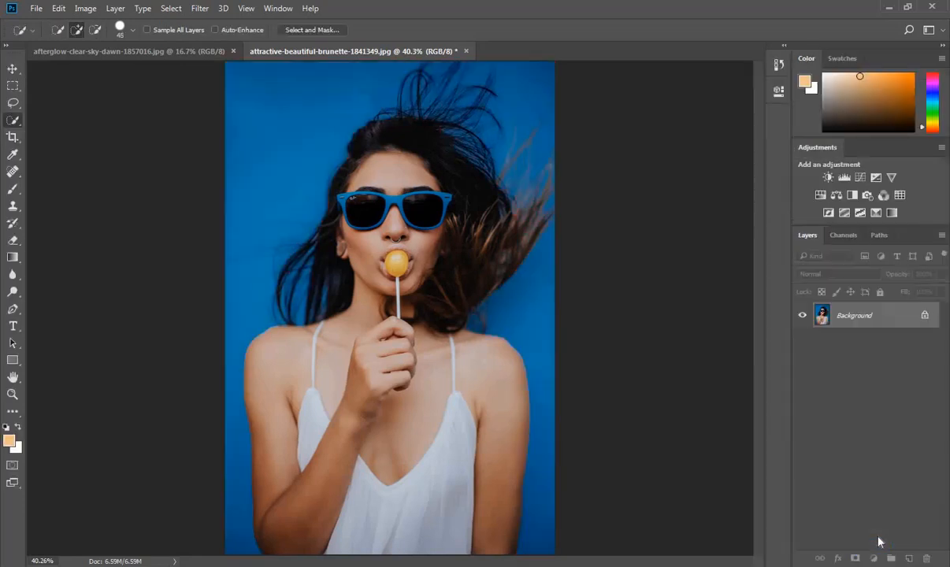
click(821, 315)
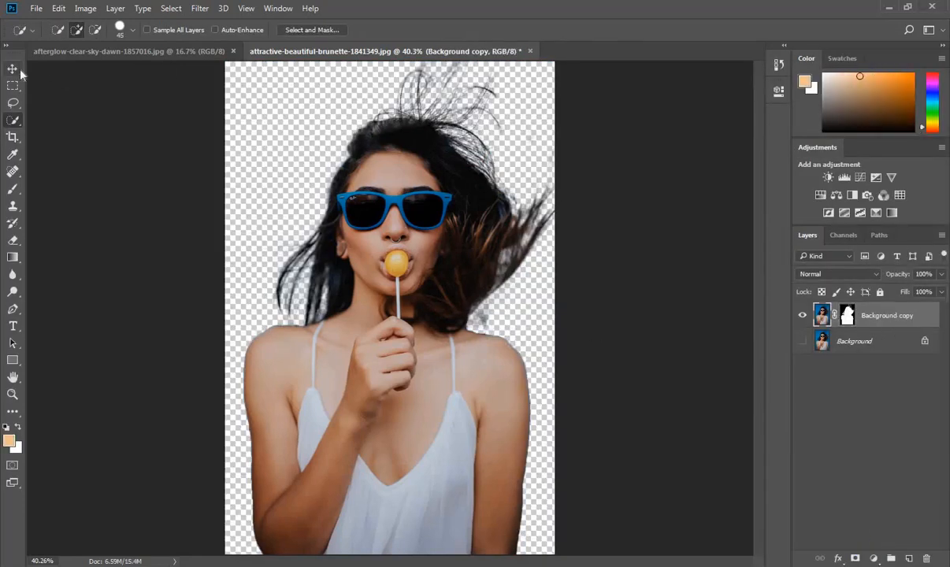
- Move the masked woman layer into the middle of the sunset road image
key(v)
click(159, 52)
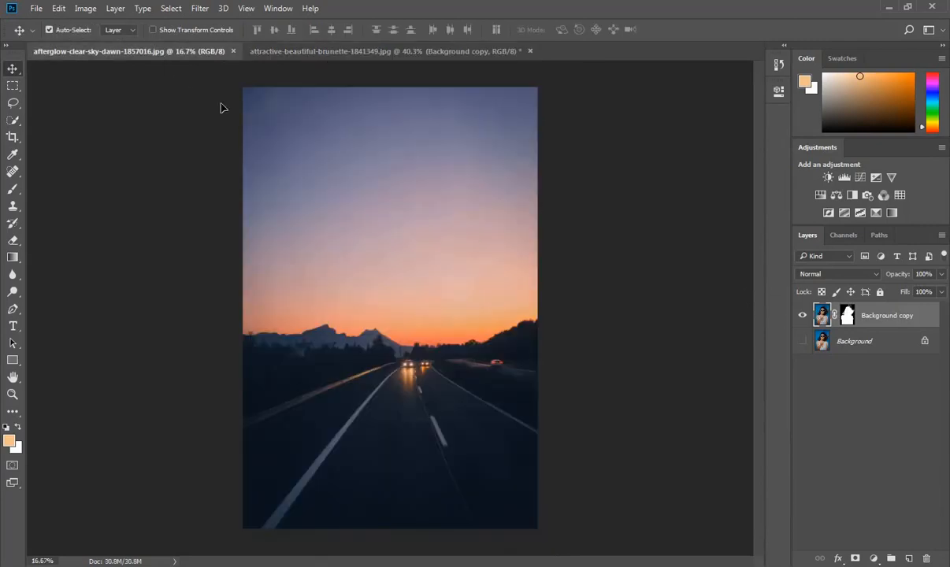
drag(405, 316, 406, 317)
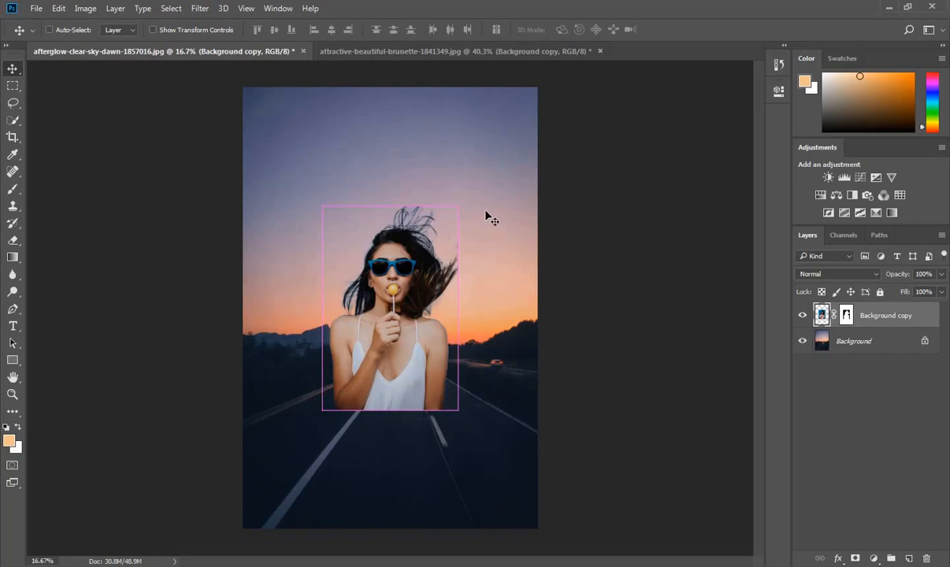
- Scale the woman layer proportionally to about 186% and align its lower edge with the bottom of the road image
key(ctrl+t)
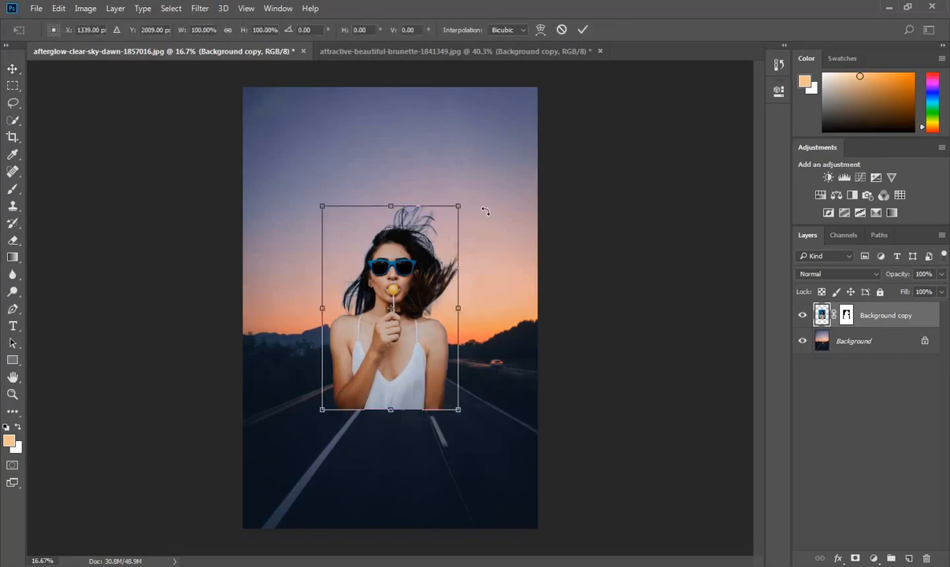
drag(459, 206, 516, 120)
drag(394, 338, 389, 373)
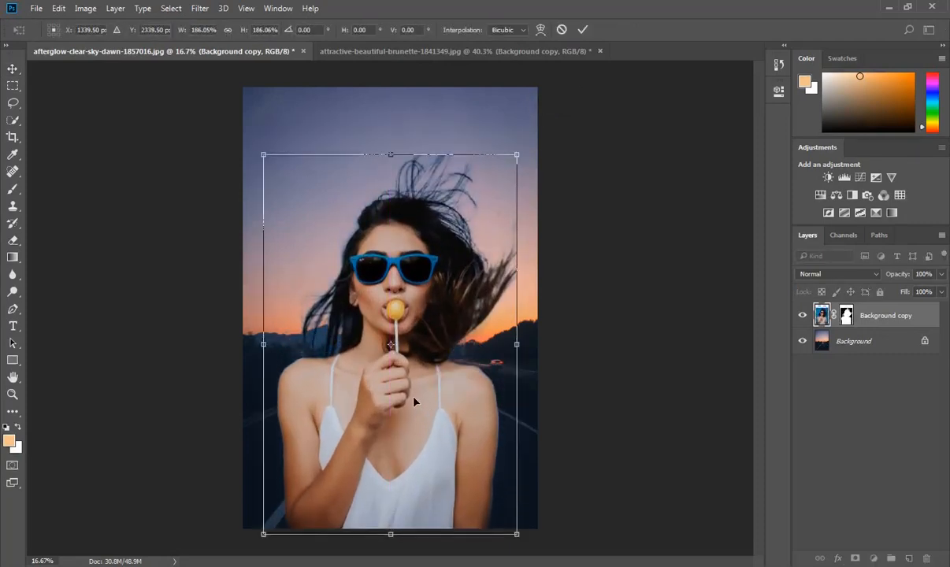
drag(448, 460, 448, 452)
key(Return)
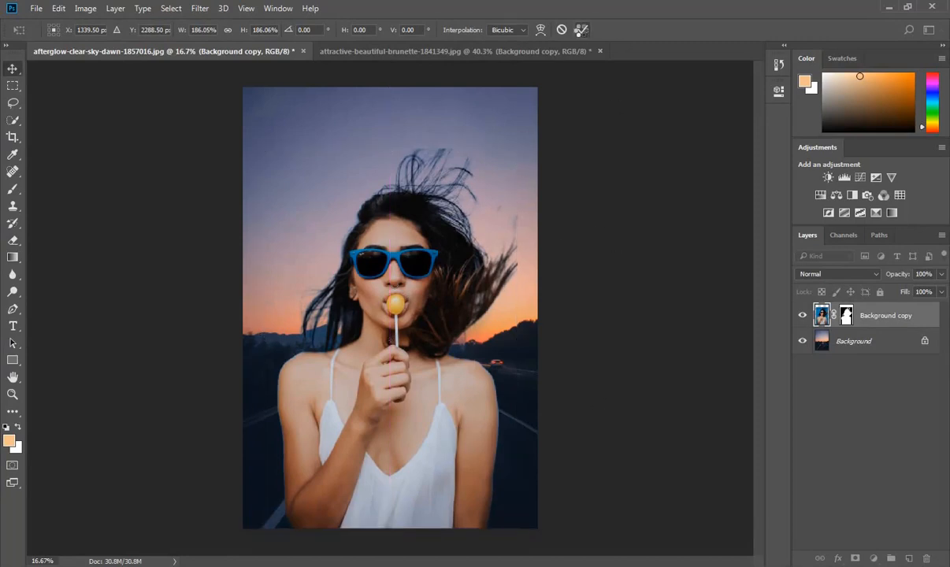
- Nudge the woman layer slightly left and down on the road background
key(Left)
key(Left)
key(Left)
key(Down)
key(Down)
key(Down)
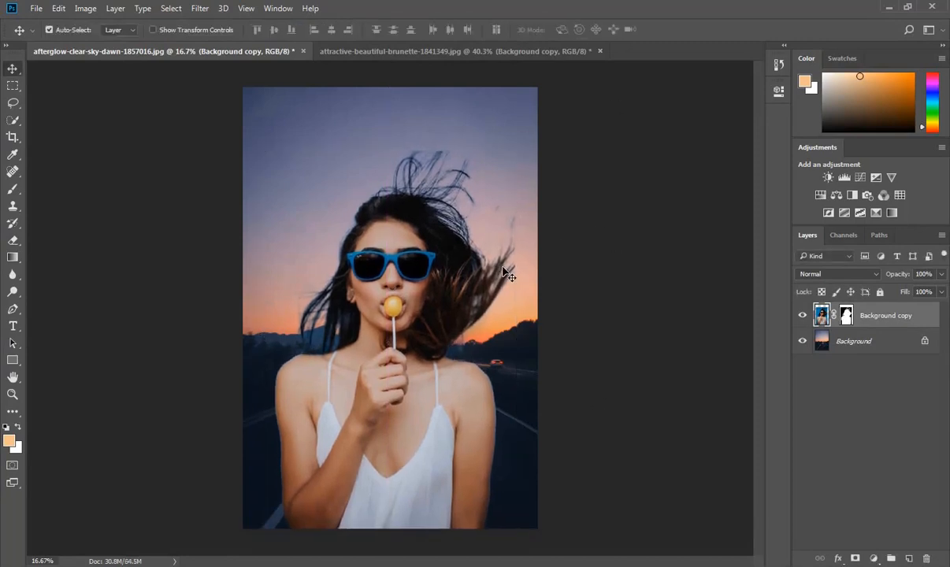
- Paint out leftover background around the hair on the woman's layer mask with a black brush at 100% opacity and 100% flow
click(847, 316)
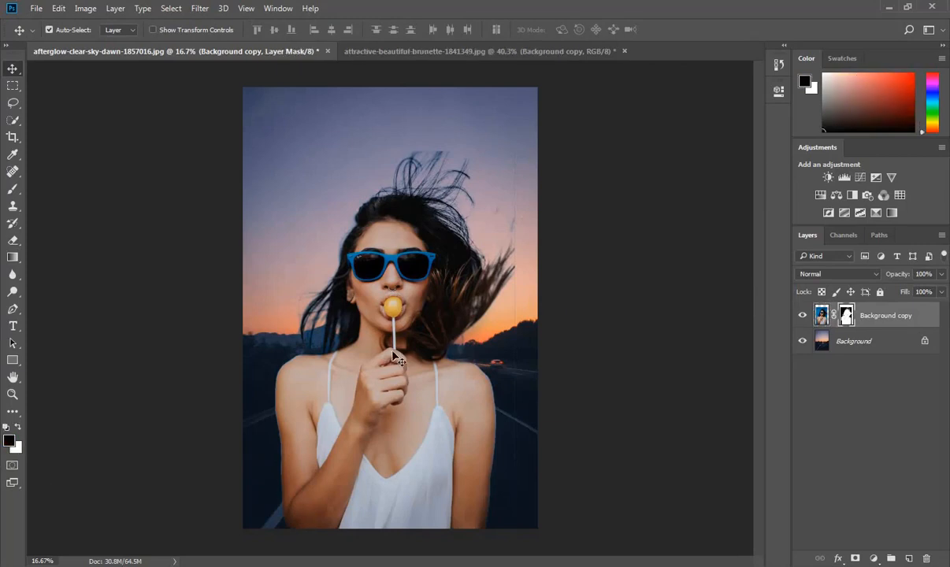
click(13, 191)
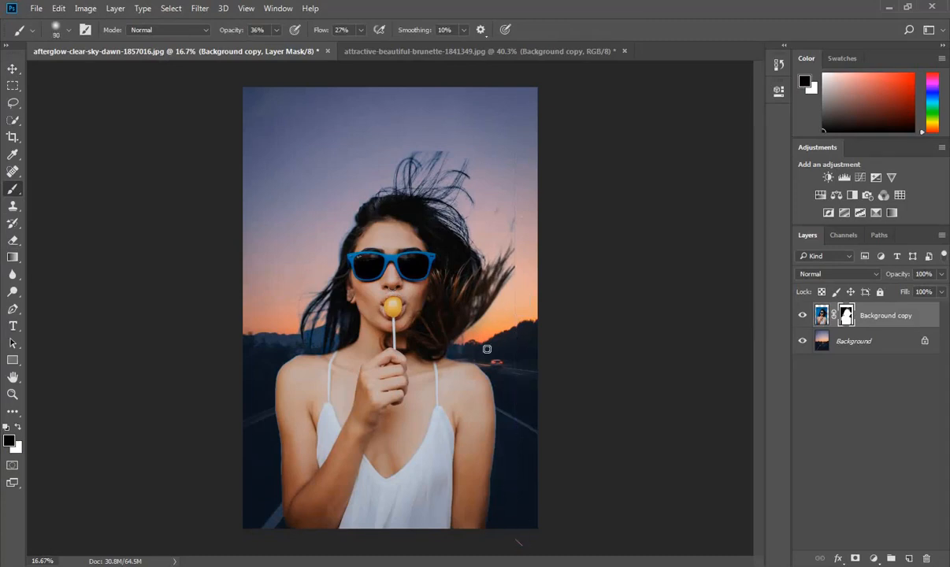
mouse_move(221, 29)
mouse_down()
mouse_move(350, 47)
mouse_move(414, 32)
mouse_up()
drag(516, 407, 519, 352)
drag(344, 152, 311, 148)
key(ctrl+plus)
key(ctrl+plus)
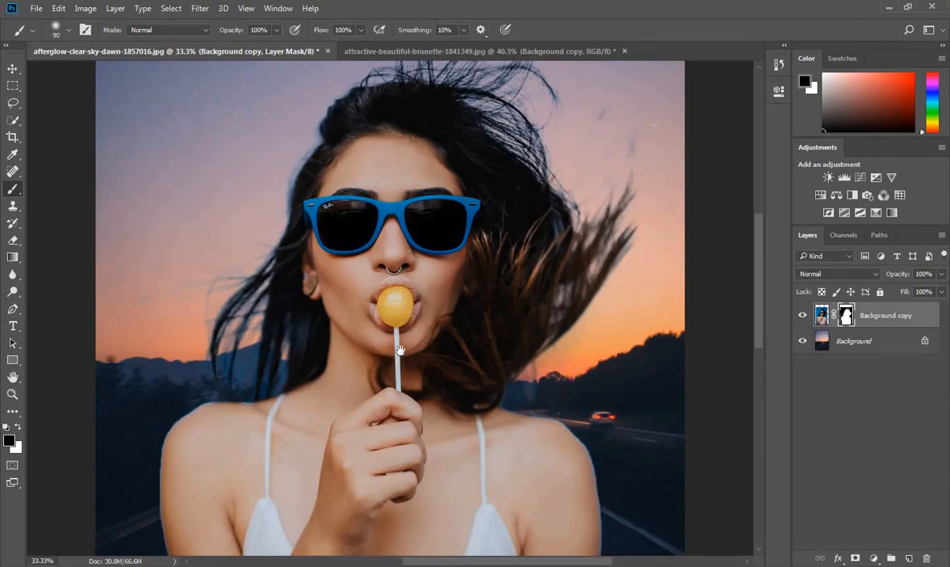
scroll(397, 347, right, 5)
scroll(398, 348, up, 3)
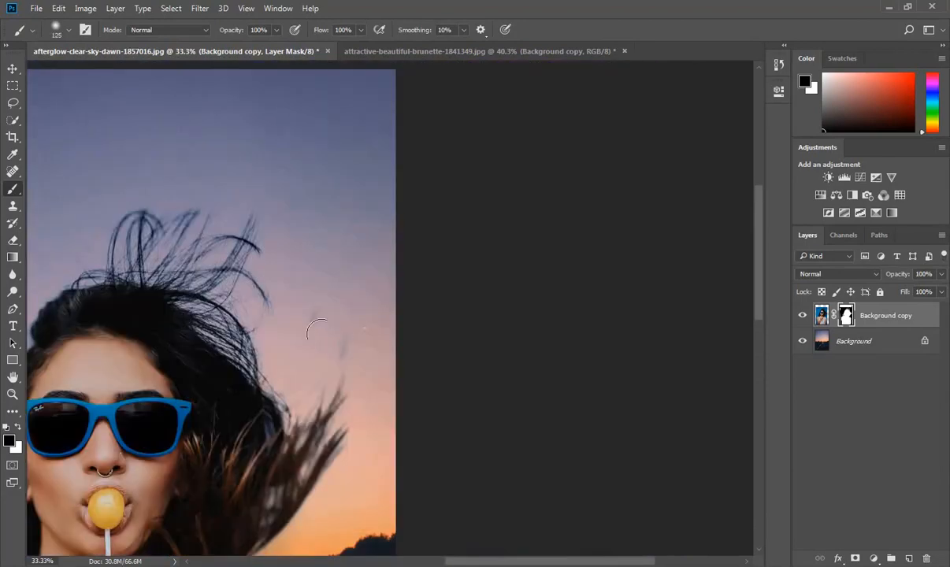
drag(270, 417, 392, 264)
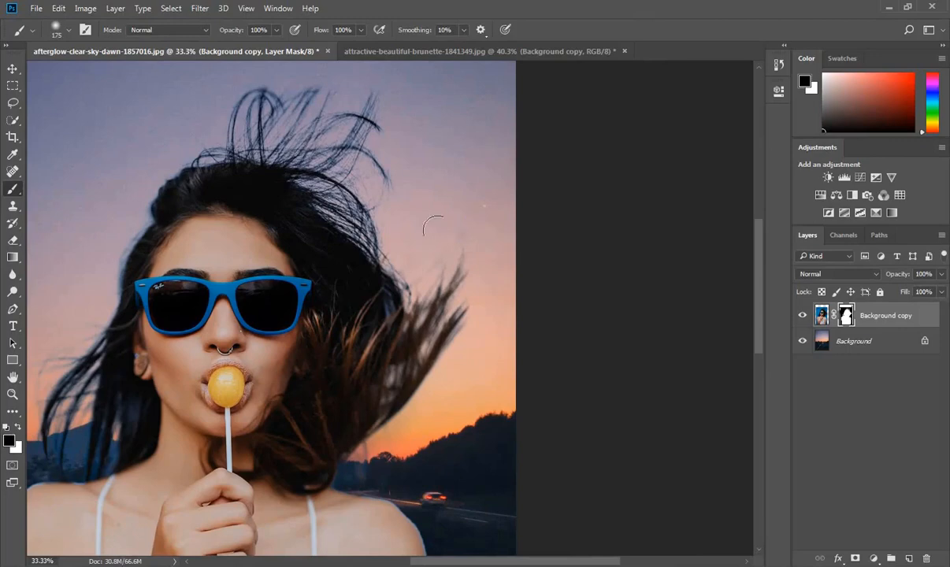
drag(443, 190, 512, 284)
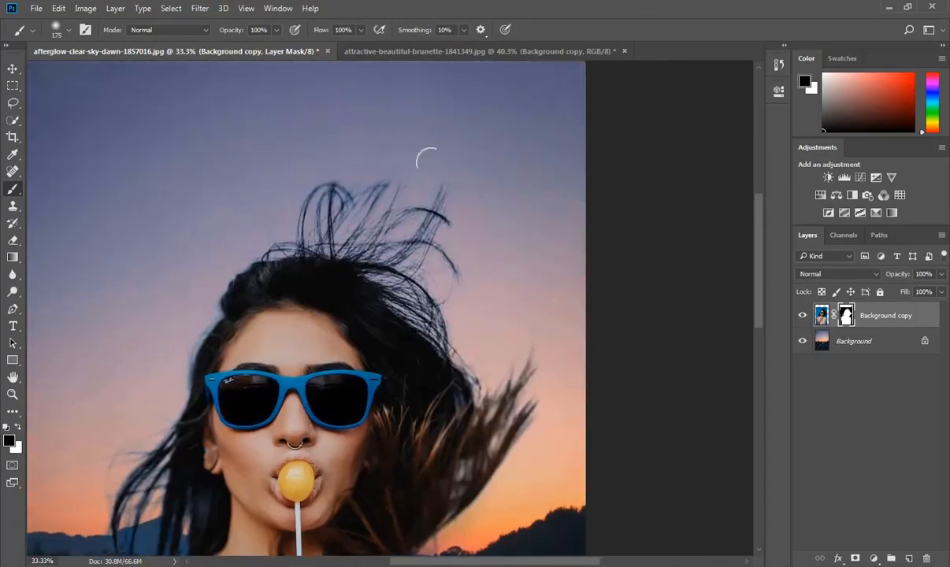
key(bracketleft)
key(bracketleft)
key(bracketleft)
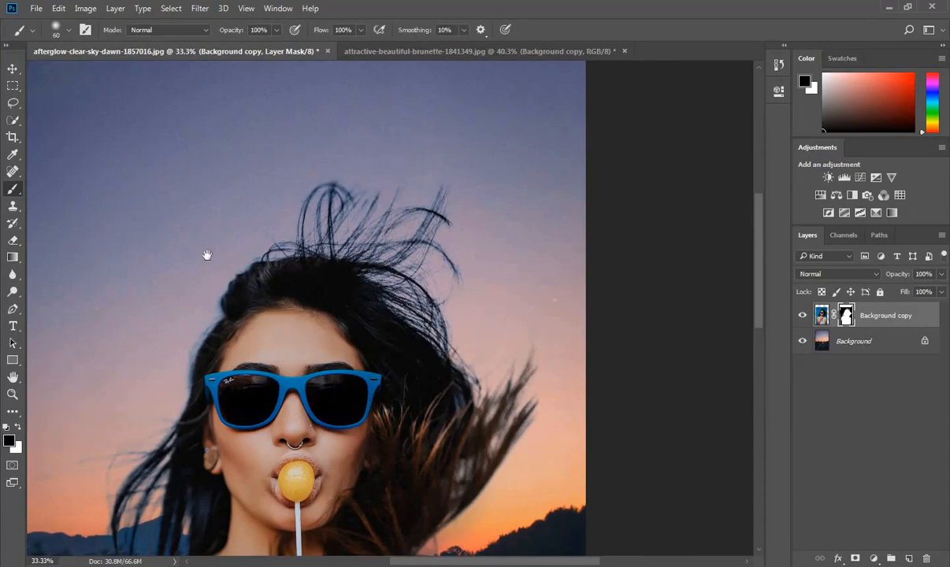
- Start a Pen tool path below the hair on the woman's left-of-image shoulder and trace around the shoulder onto the upper arm
drag(206, 254, 331, 110)
drag(354, 362, 393, 233)
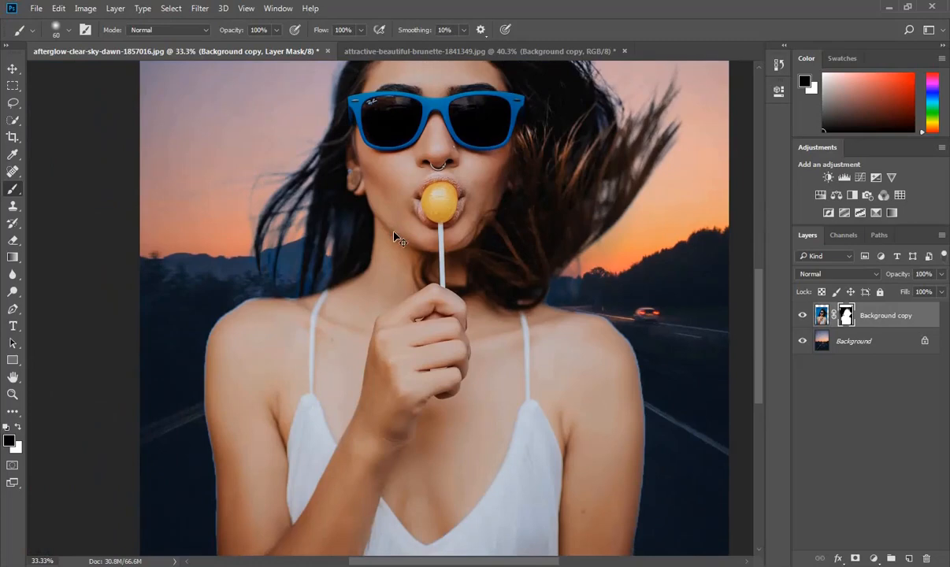
key(ctrl+plus)
key(ctrl+plus)
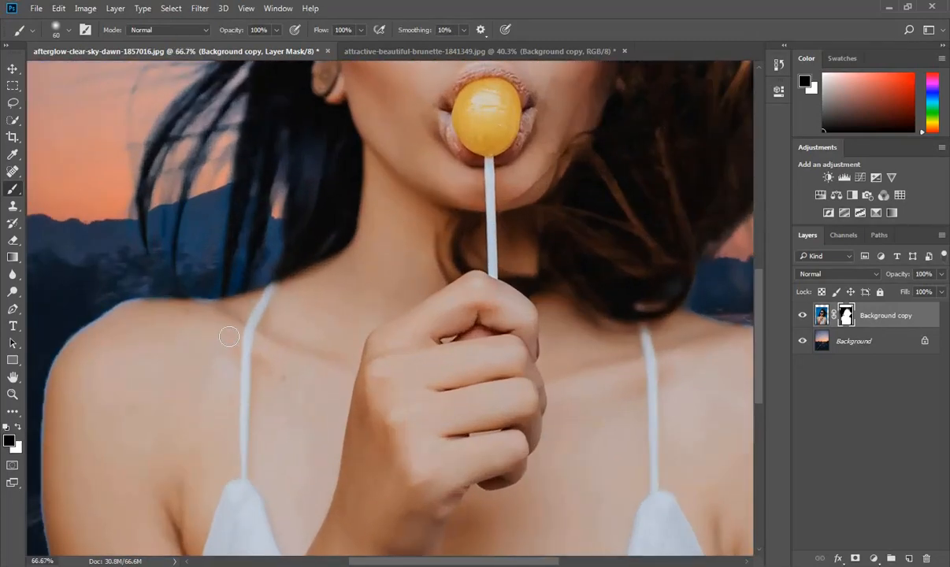
key(ctrl+plus)
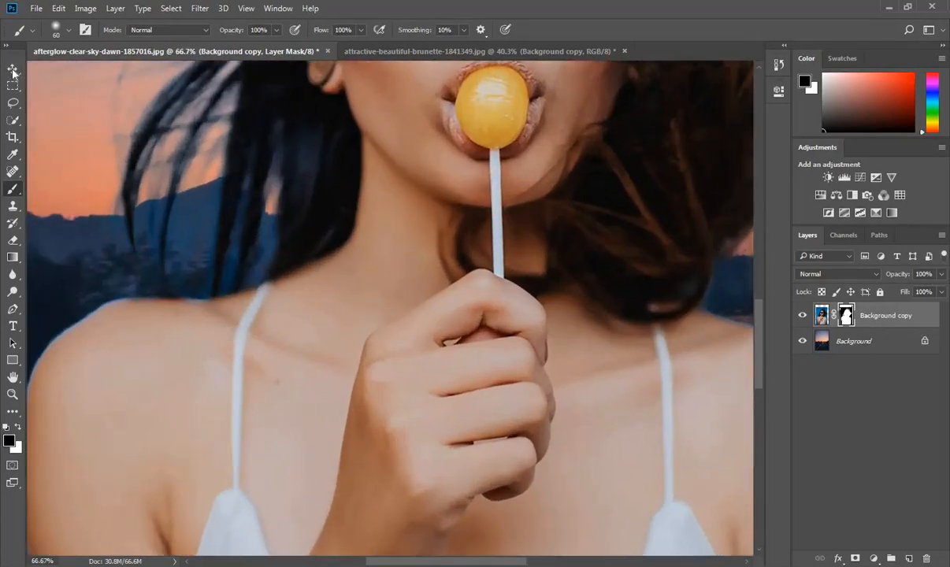
key(v)
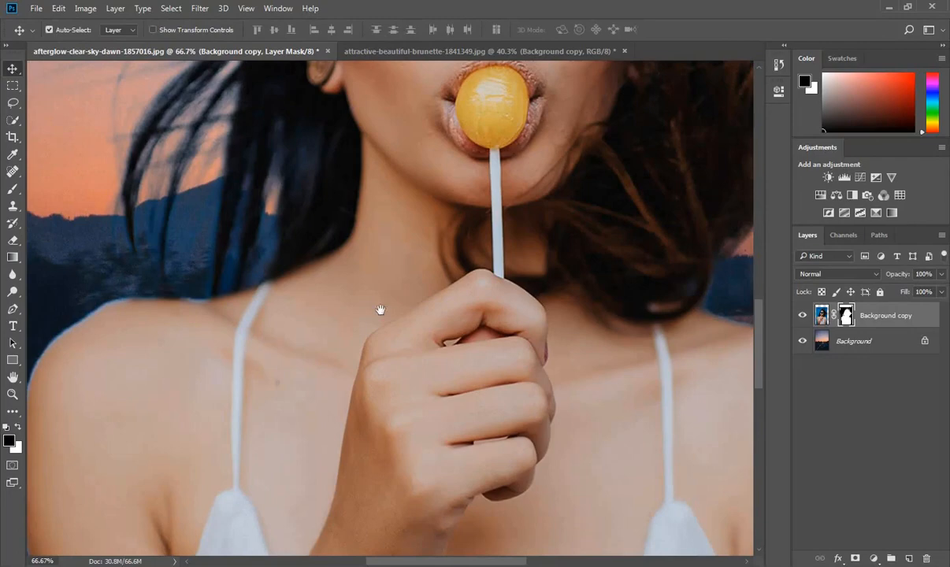
drag(166, 349, 380, 310)
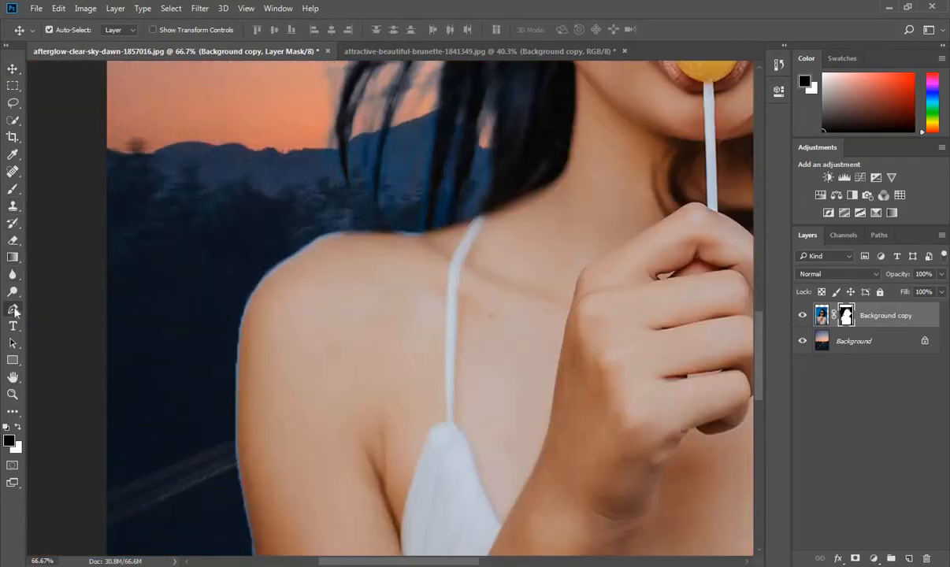
key(p)
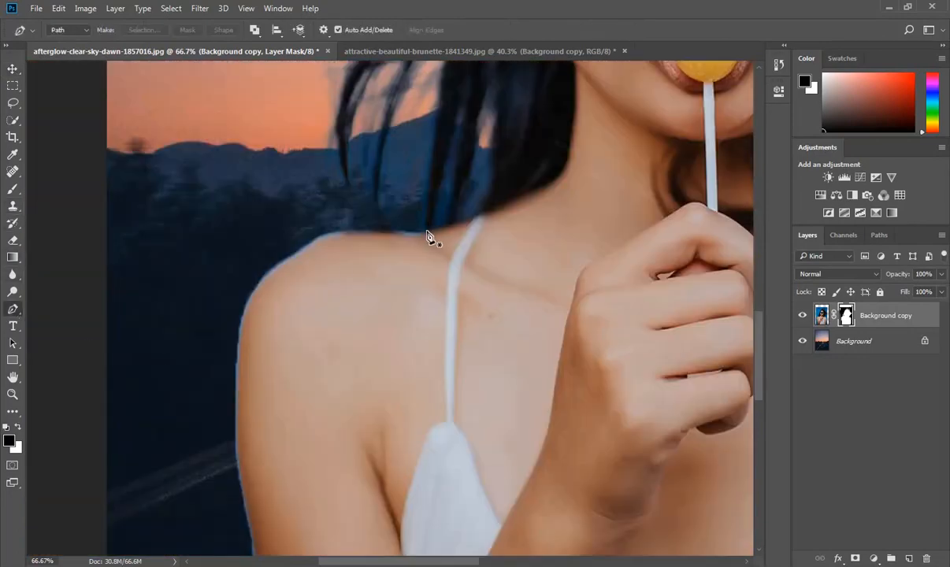
click(428, 231)
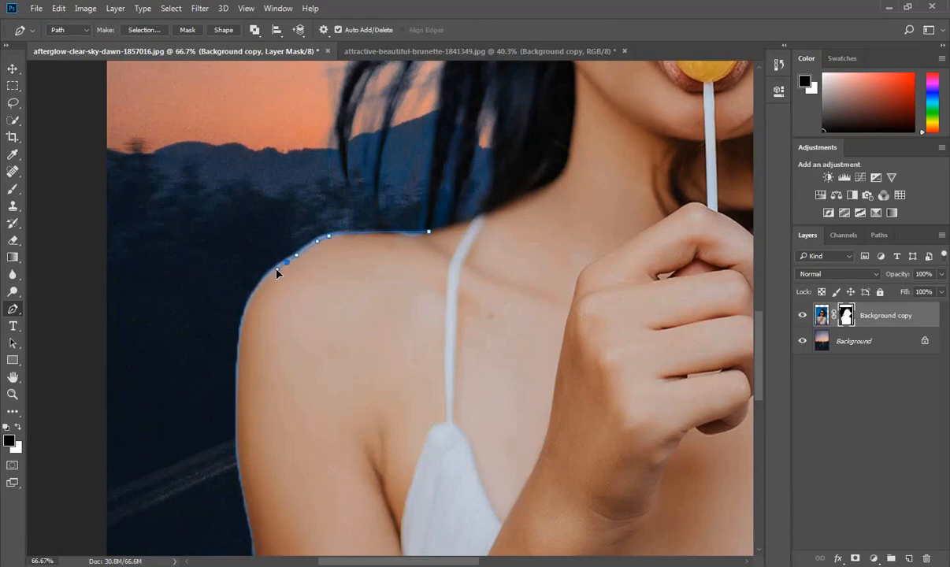
scroll(245, 319, down, 3)
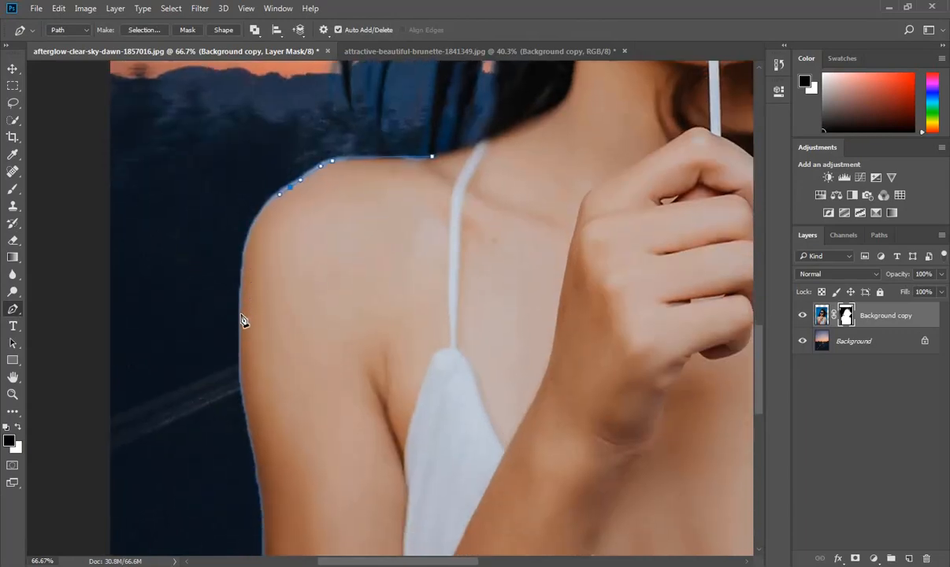
drag(240, 306, 243, 402)
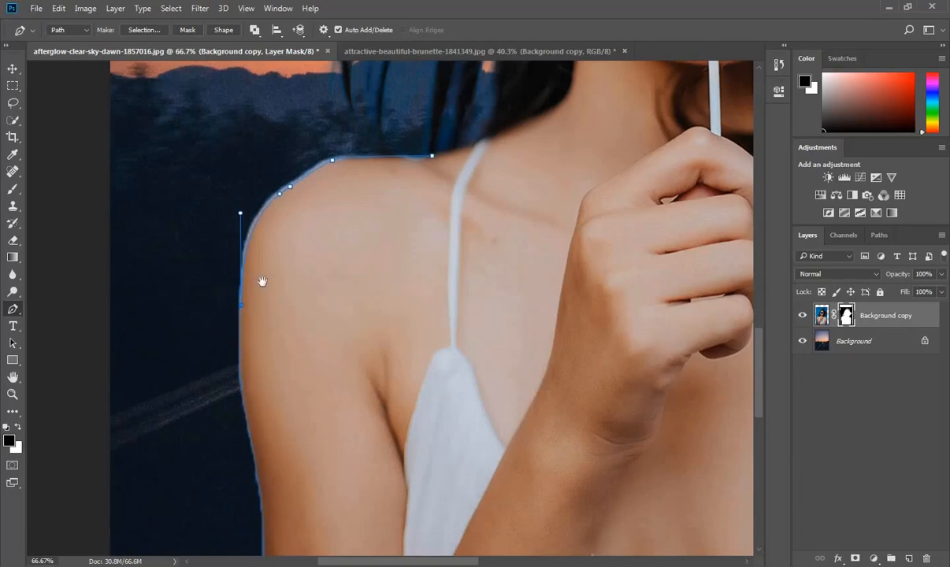
- Continue the path down the outer edge of the same arm, ending just below the canvas at the elbow
scroll(244, 315, down, 5)
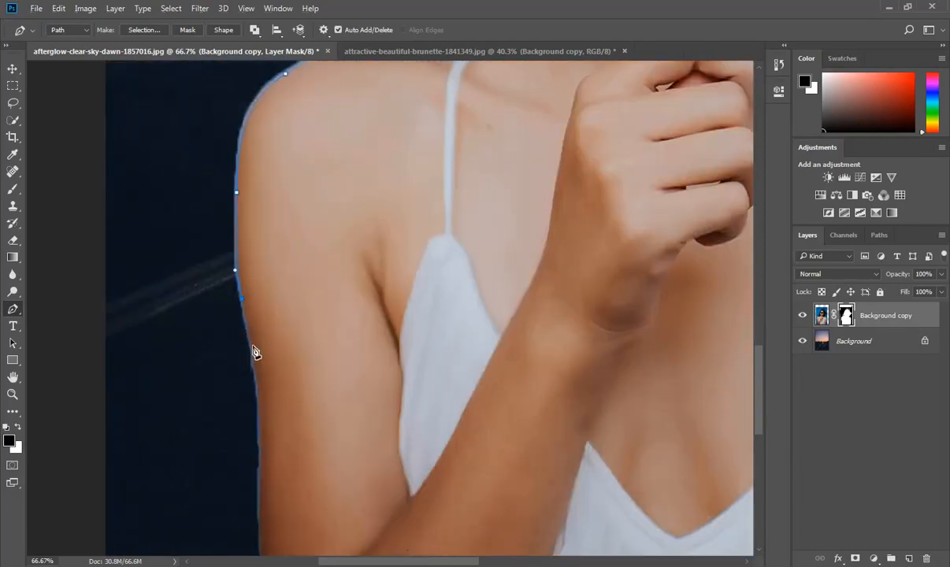
scroll(256, 339, down, 5)
drag(261, 265, 257, 308)
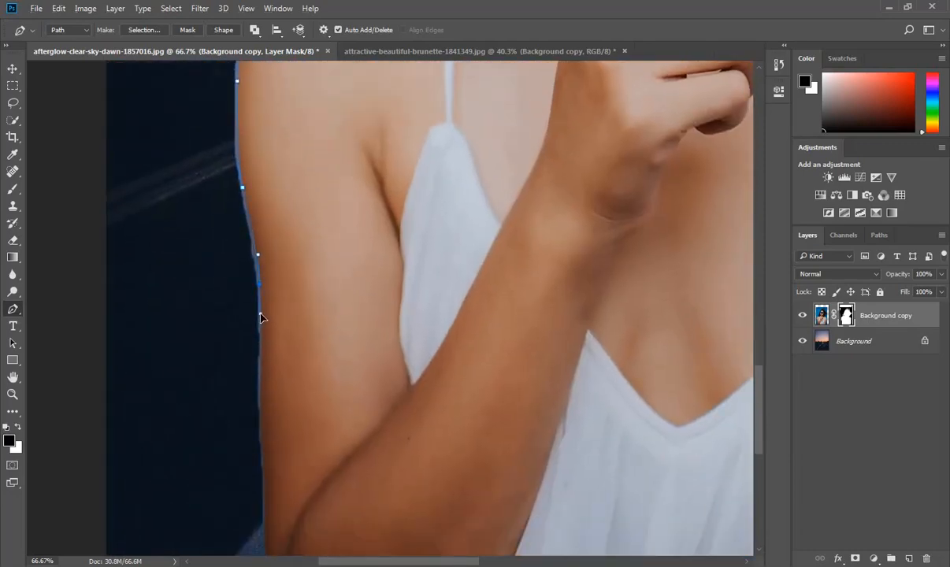
scroll(257, 286, down, 5)
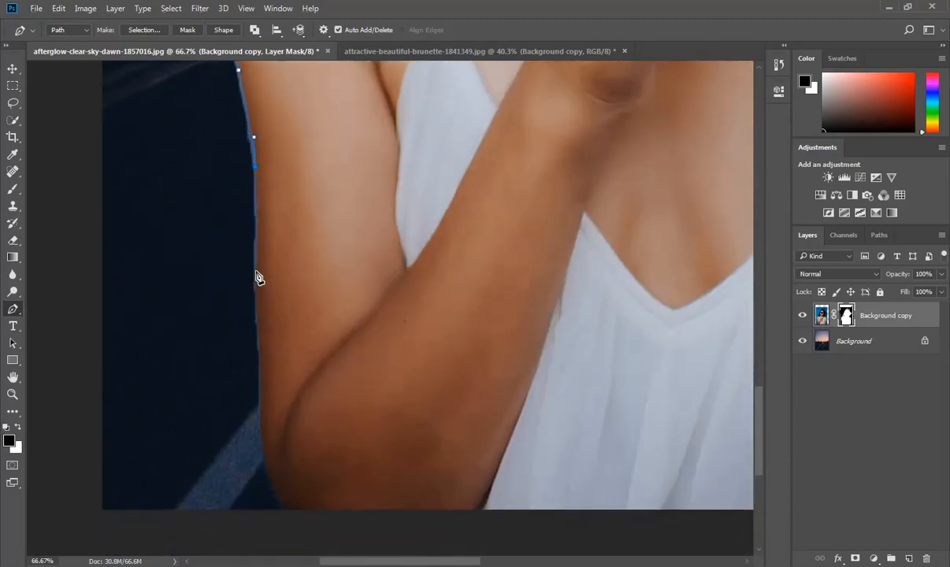
drag(256, 269, 256, 313)
drag(260, 373, 299, 411)
scroll(272, 373, down, 6)
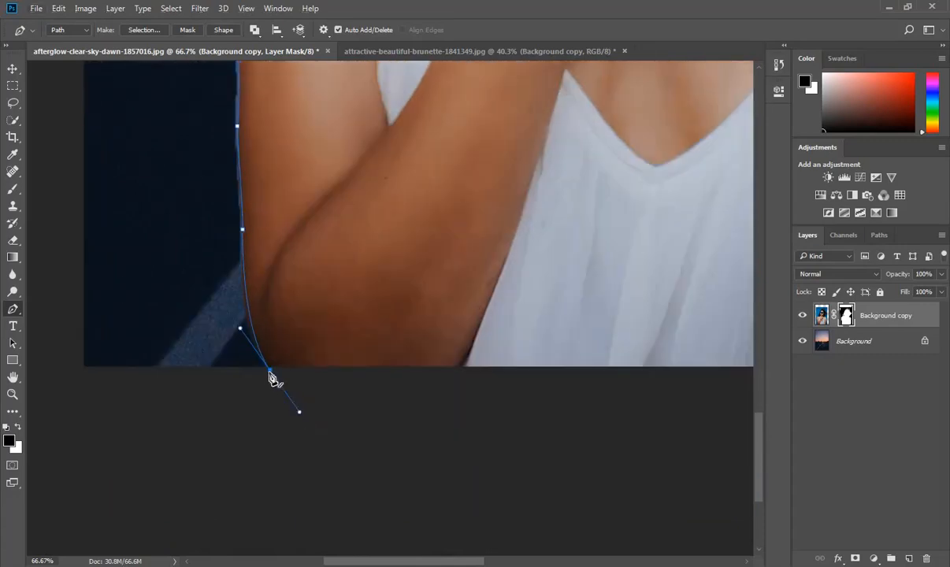
key(ctrl+z)
drag(270, 370, 292, 404)
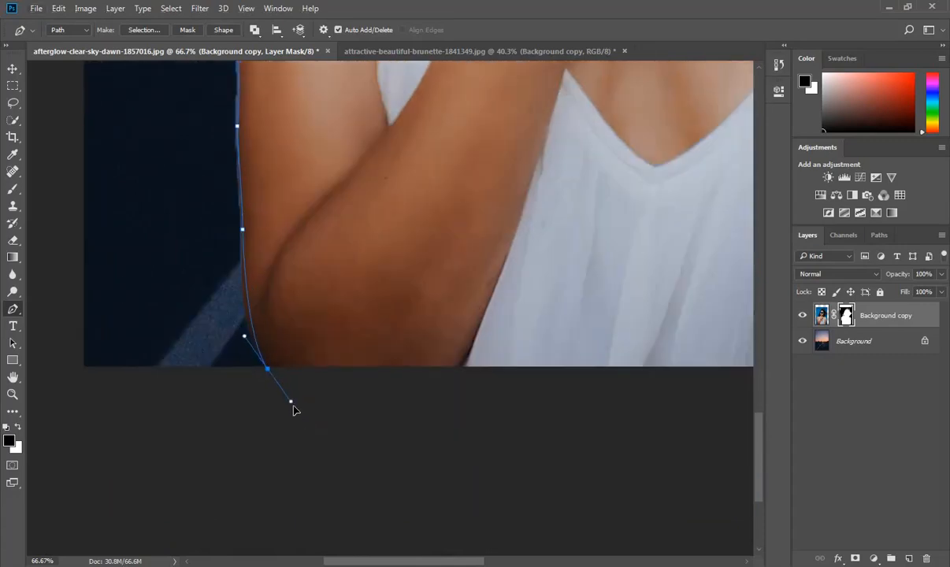
- Run the path beneath the canvas to the opposite arm and trace up that arm's lower outer edge
scroll(340, 360, right, 5)
scroll(340, 360, down, 1)
scroll(340, 360, right, 6)
scroll(315, 330, down, 1)
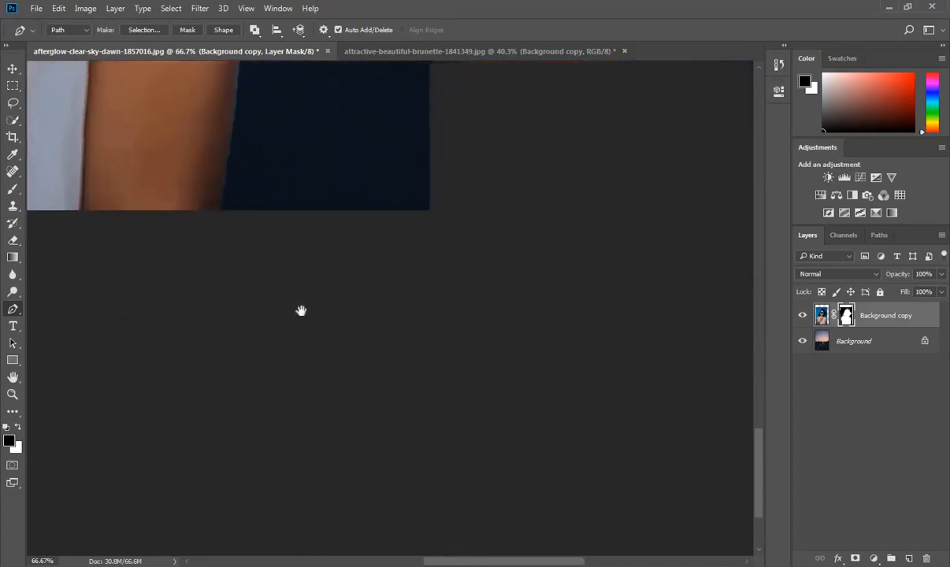
scroll(301, 312, left, 2)
scroll(394, 314, up, 1)
click(402, 297)
scroll(402, 295, up, 1)
scroll(426, 372, up, 1)
click(423, 343)
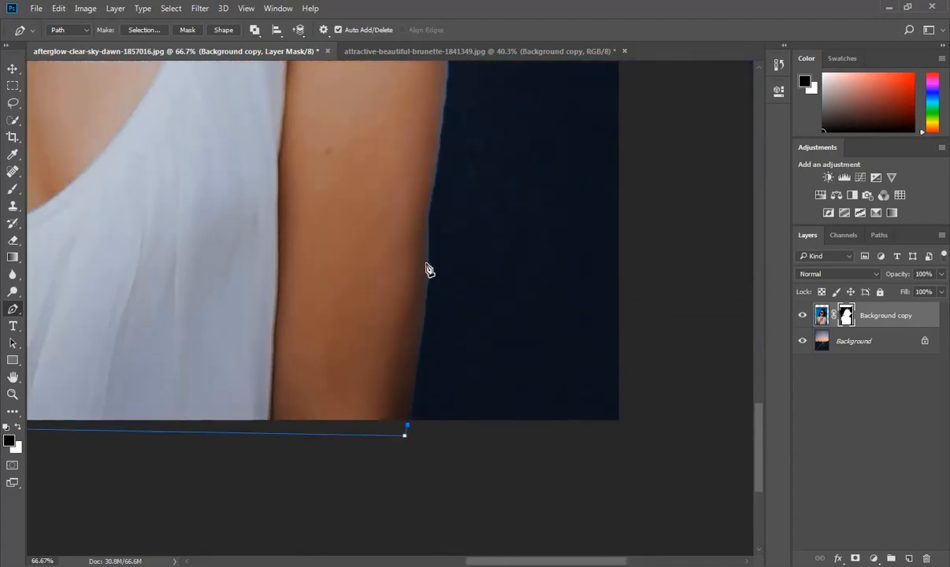
drag(427, 260, 429, 181)
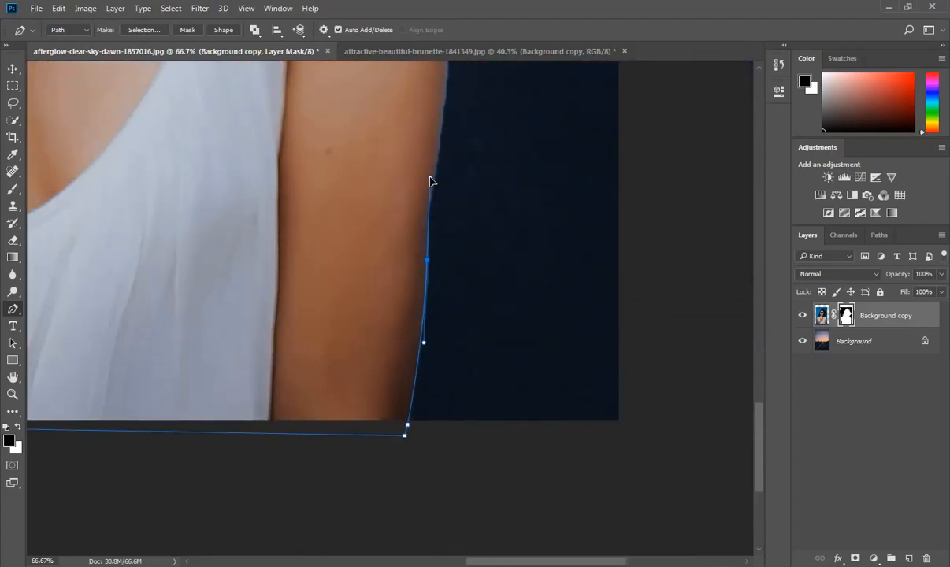
- Trace the path up the outer edge of the upper arm towards the shoulder on the car side
scroll(426, 244, up, 2)
scroll(426, 244, right, 1)
click(412, 324)
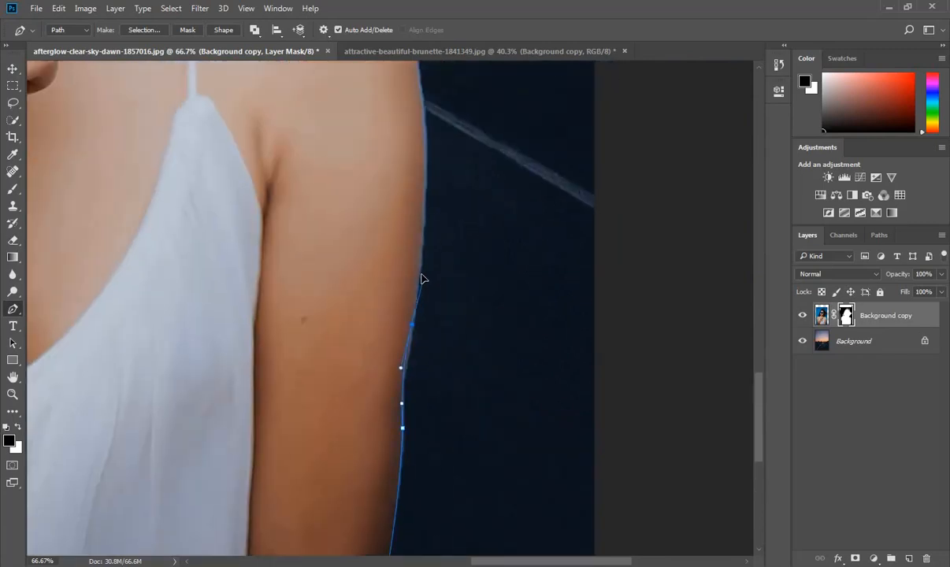
click(419, 270)
scroll(441, 355, up, 2)
scroll(450, 307, left, 1)
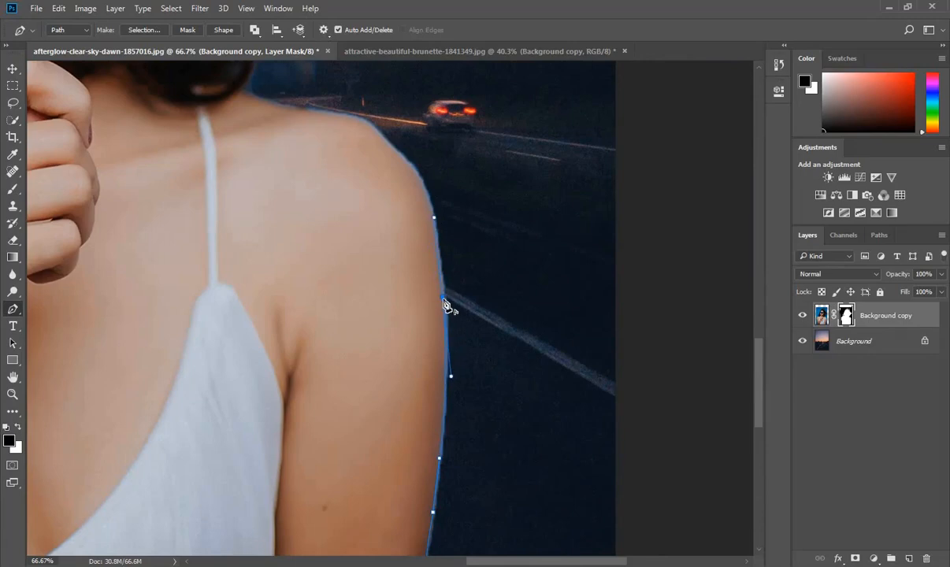
- Trace the path over the car-side shoulder to where it meets the hair
scroll(433, 315, up, 2)
scroll(433, 315, left, 1)
drag(433, 310, 376, 272)
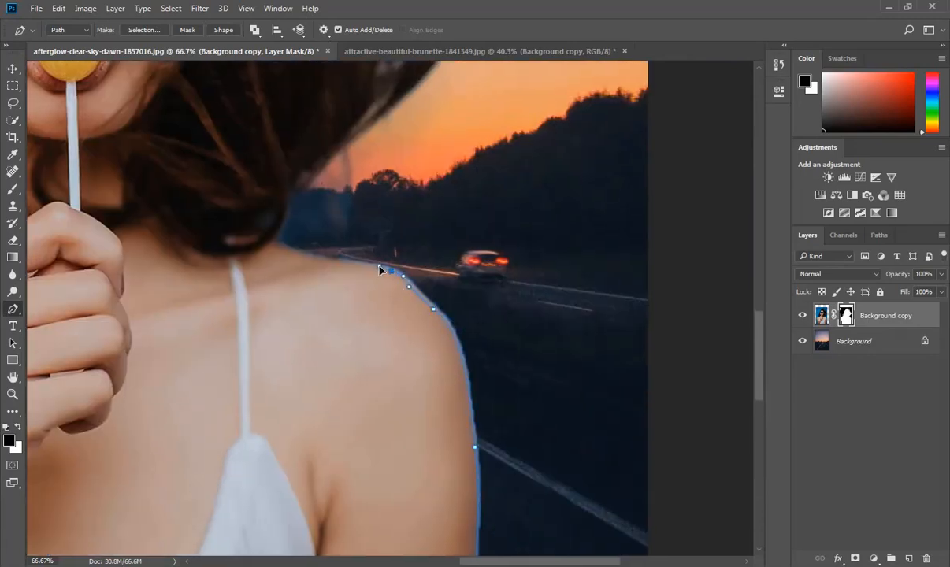
scroll(408, 341, up, 2)
scroll(408, 341, left, 1)
drag(362, 349, 354, 341)
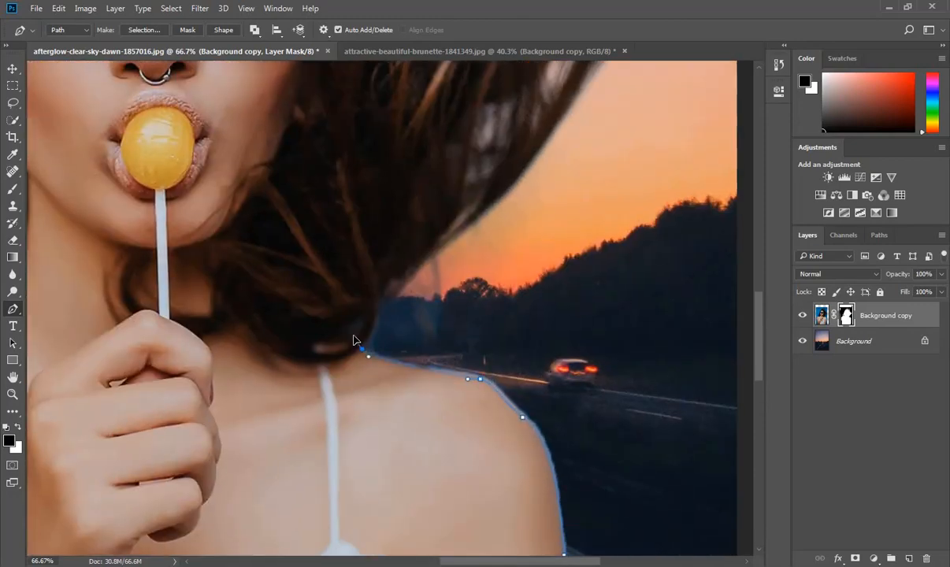
- Extend the path up along the lower hair edge, then turn it outward across the dark treeline
drag(382, 294, 383, 303)
alt+click(382, 293)
click(378, 307)
drag(429, 258, 449, 235)
alt+click(430, 259)
drag(599, 285, 622, 295)
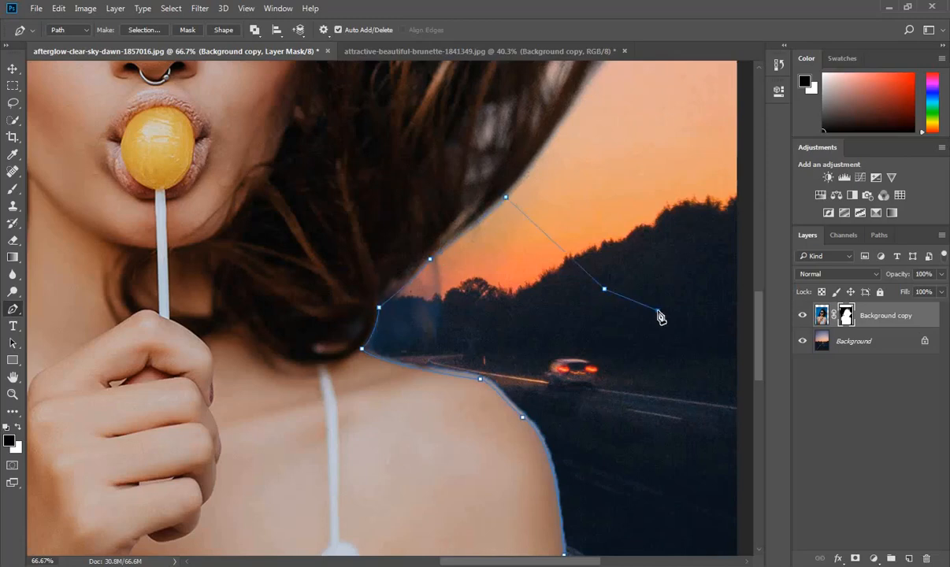
- Carry the path outside the canvas around the car side and bottom, then up the opposite side to shoulder level
key(ctrl+0)
drag(586, 539, 586, 562)
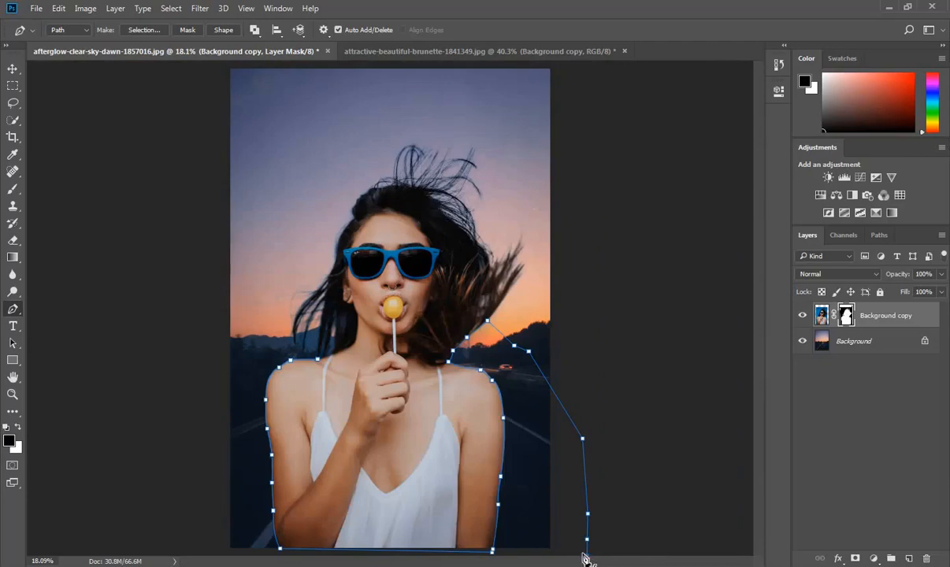
key(ctrl+minus)
click(507, 546)
click(310, 547)
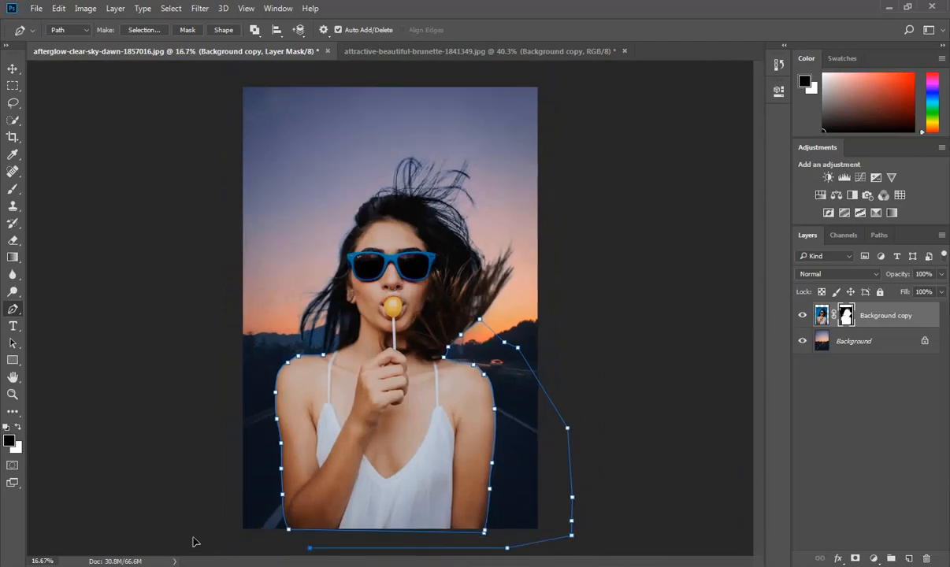
drag(281, 352, 274, 337)
- Bring the path across the trees above the left-of-image shoulder and close it at its starting point below the hair
key(ctrl+plus)
key(ctrl+plus)
key(ctrl+plus)
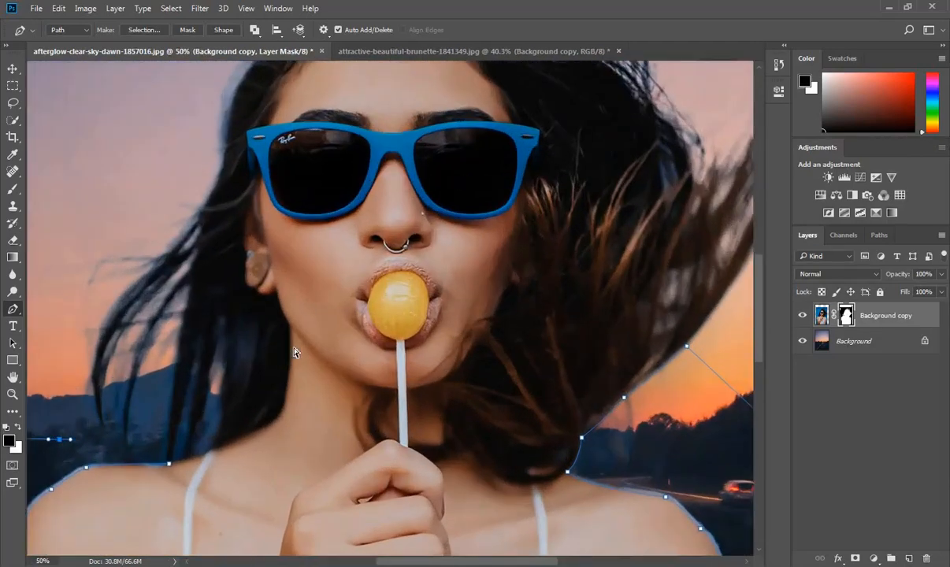
key(ctrl+plus)
drag(189, 435, 567, 366)
drag(371, 405, 464, 405)
- Try using the closed path as a selection with a 0.5-pixel feather radius to clean the body edges
right_click(193, 408)
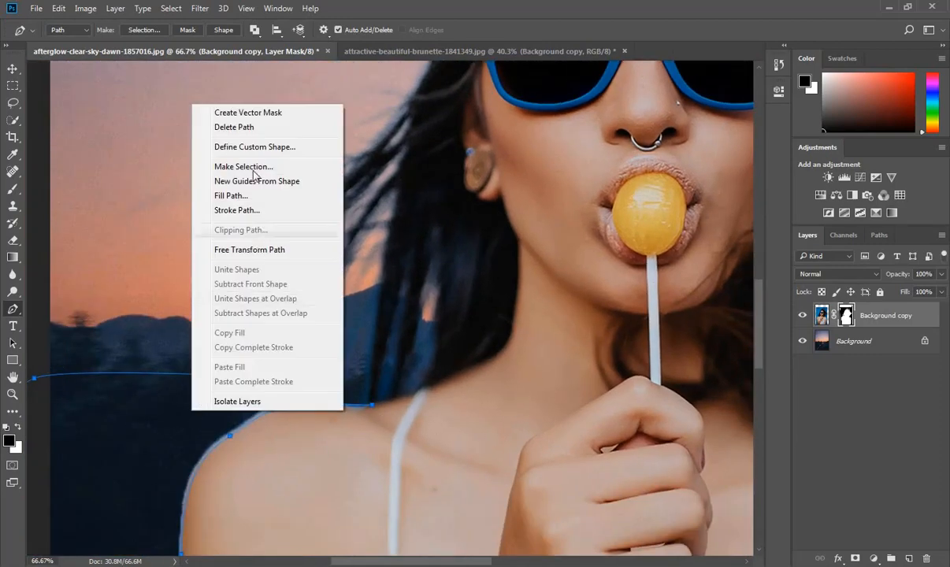
click(255, 167)
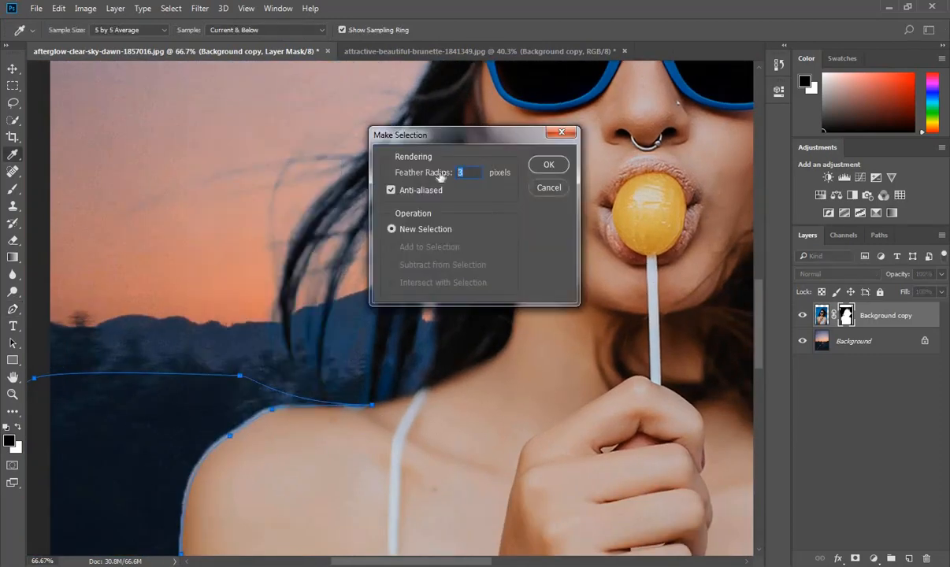
text(0.5)
click(543, 165)
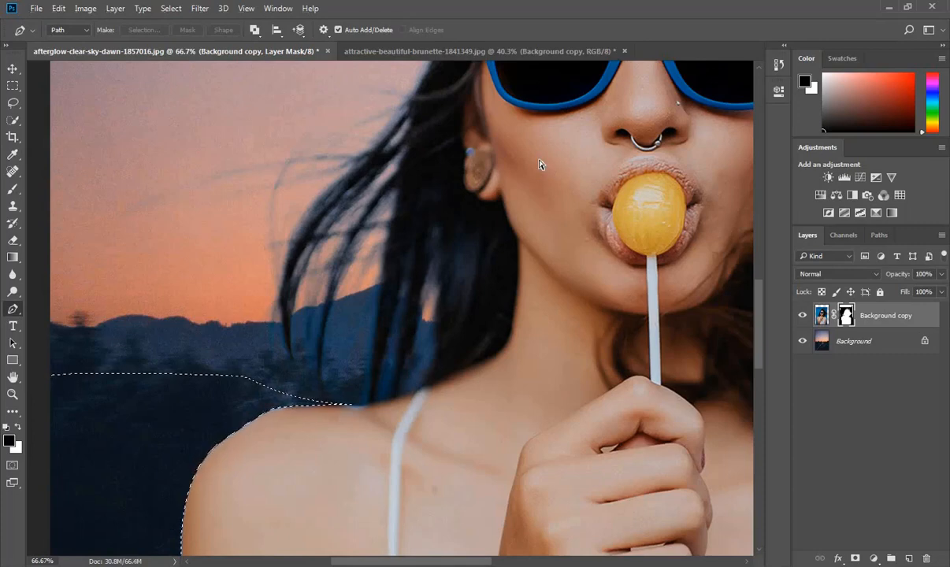
key(ctrl+d)
key(ctrl+shift+d)
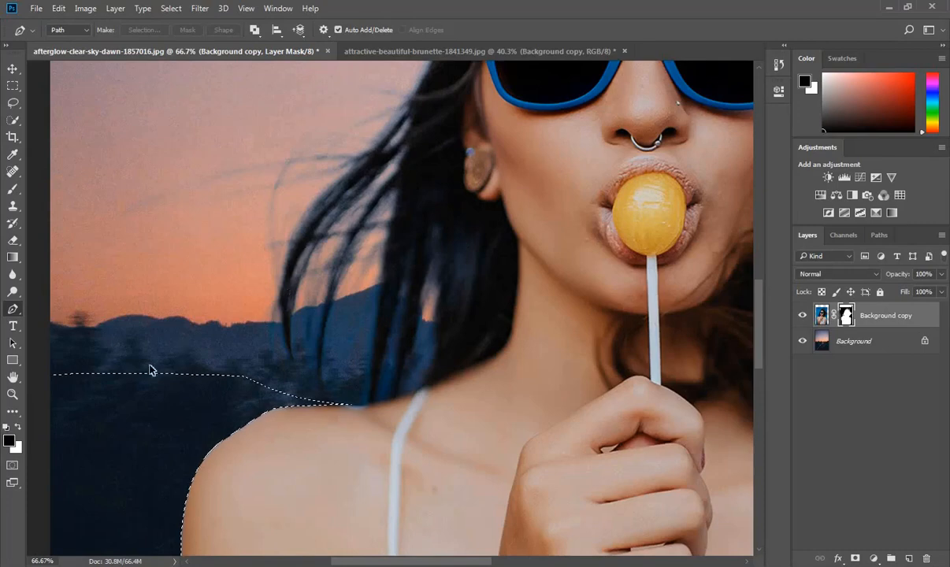
key(ctrl+d)
- Mask out the blue fringe outside the shoulders and arms using the path as a selection with a 1-pixel feather radius, then deselect
right_click(183, 411)
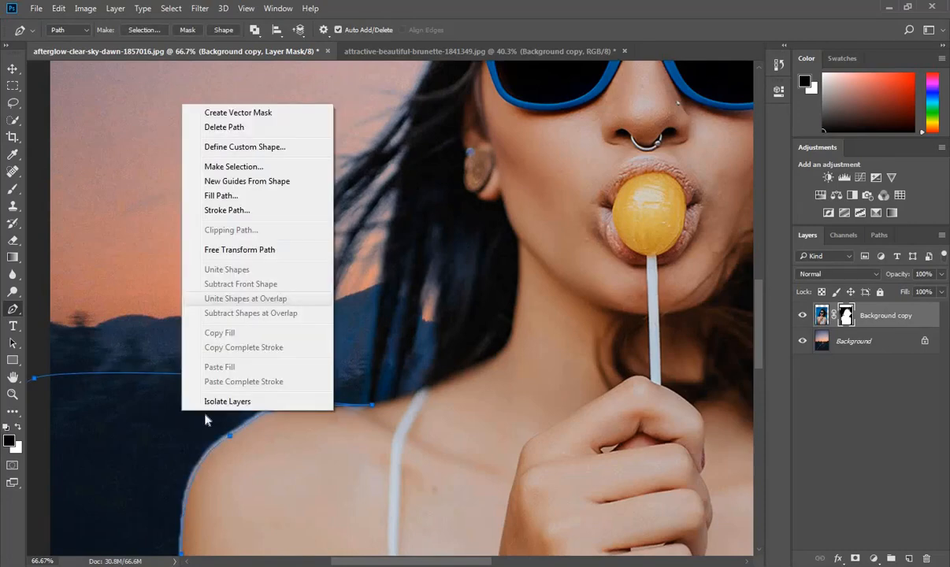
click(307, 167)
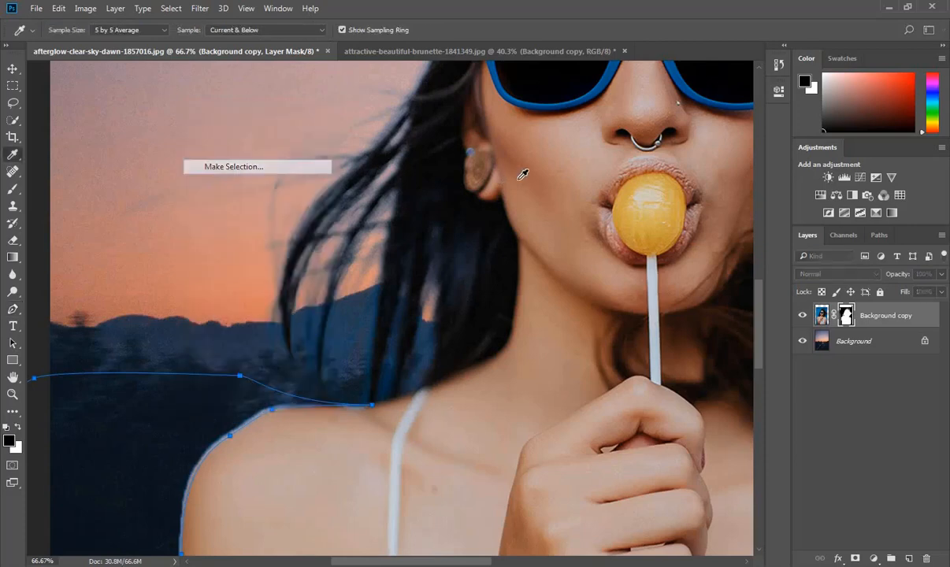
text(1)
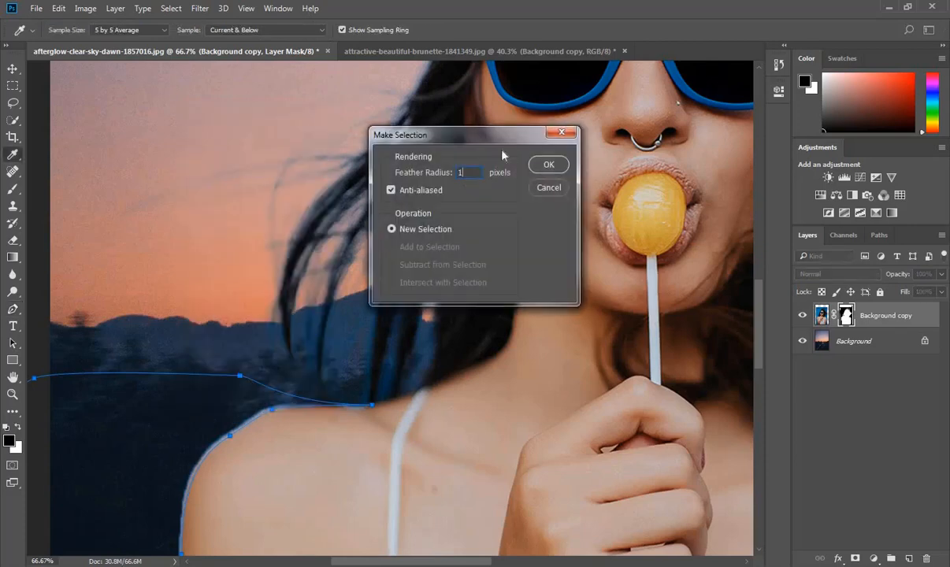
click(550, 165)
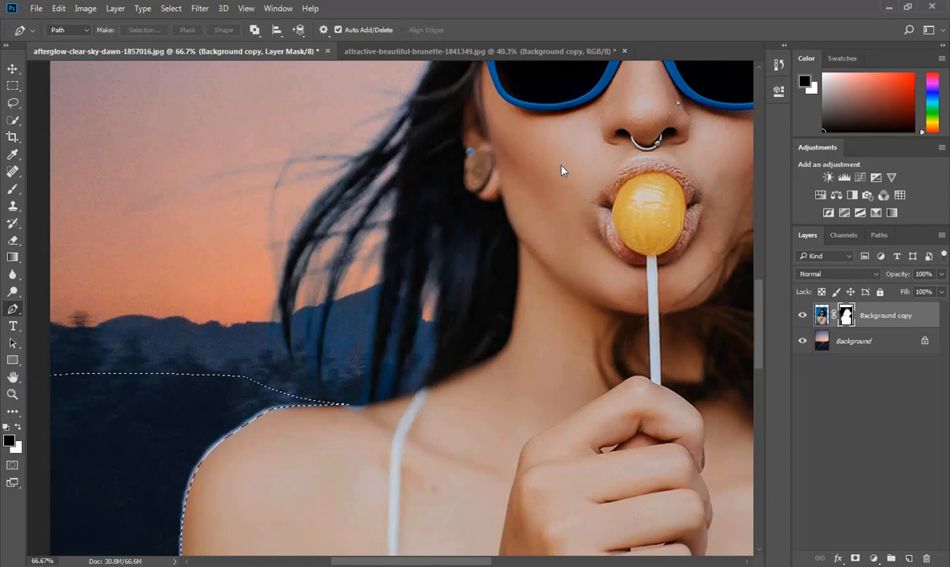
key(ctrl+d)
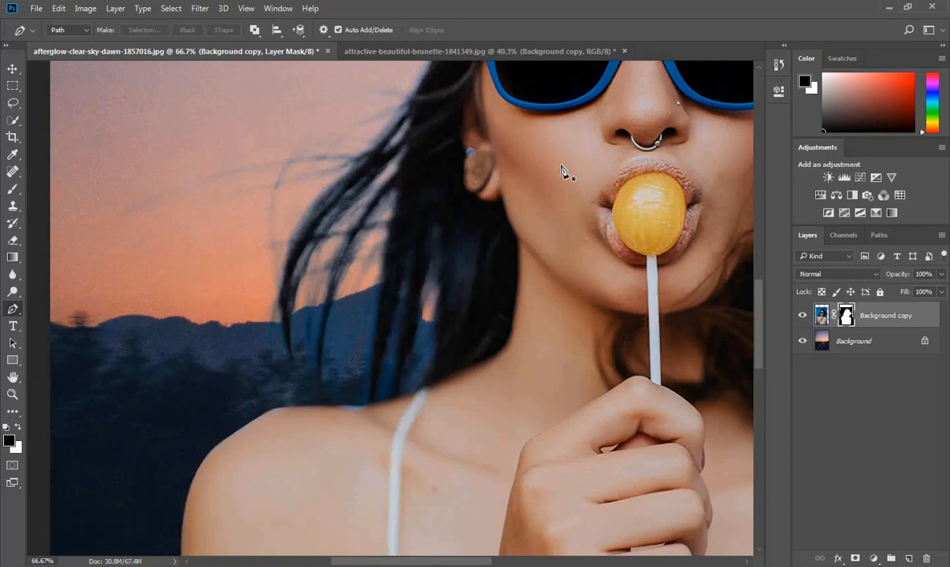
key(ctrl+minus)
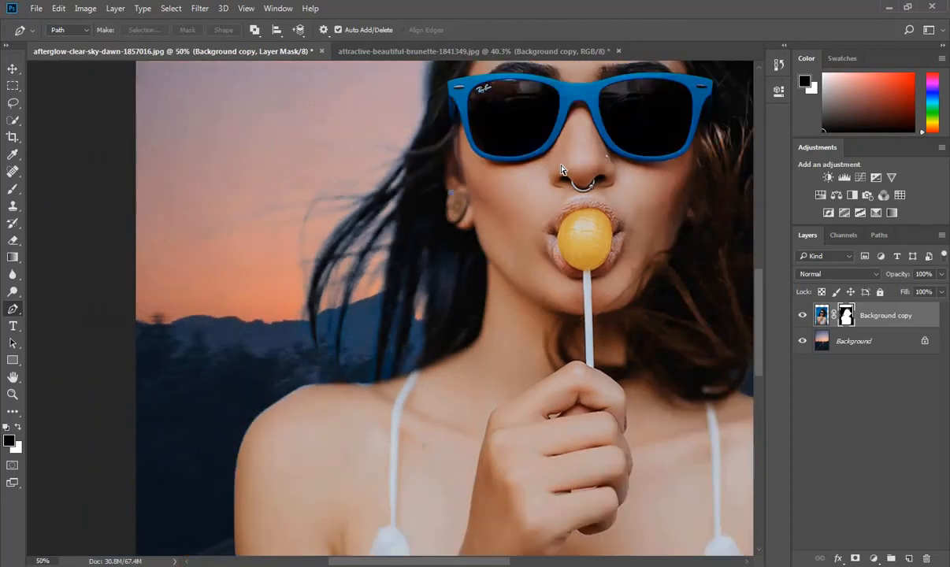
- Add a Curves adjustment above the woman's cutout layer and clip it to that layer
key(ctrl+minus)
key(ctrl+minus)
key(ctrl+minus)
key(ctrl+minus)
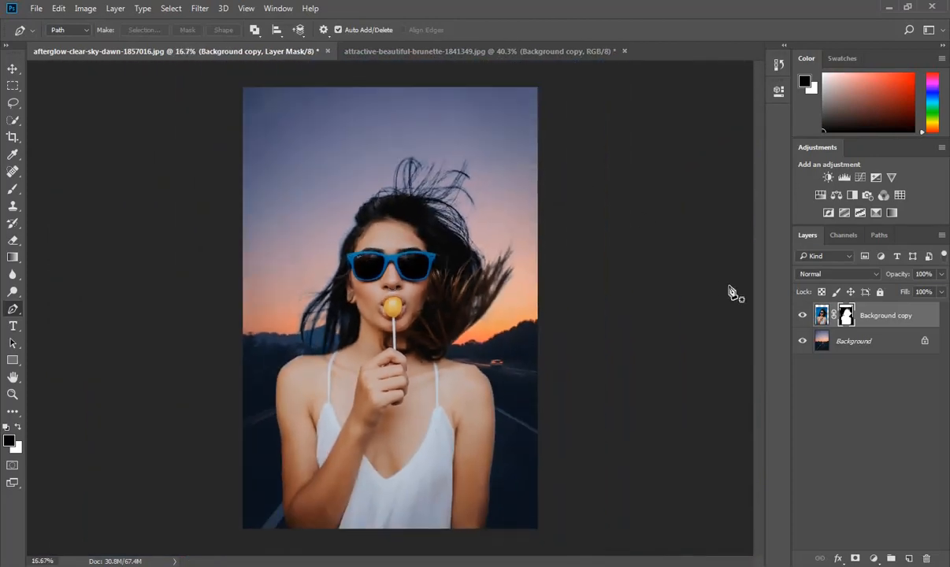
click(821, 317)
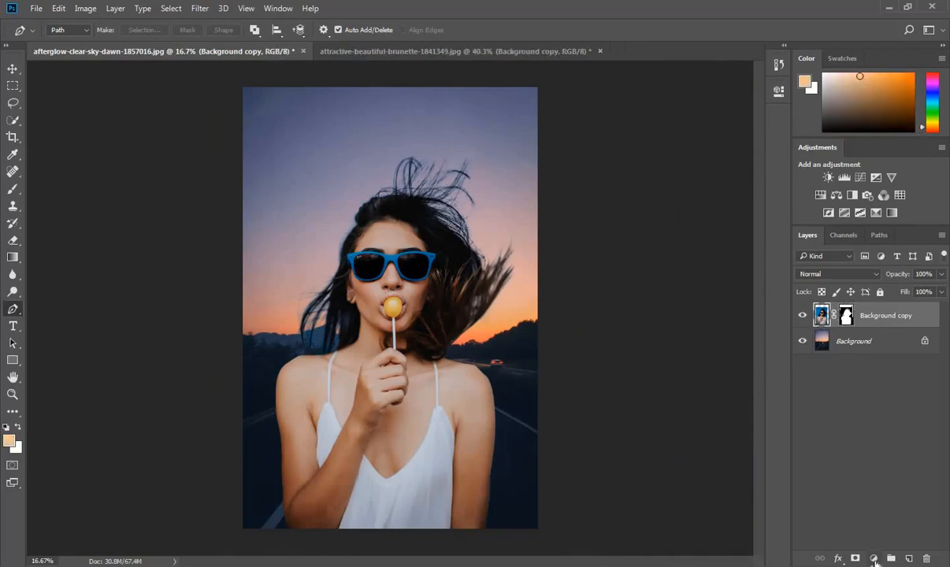
click(802, 315)
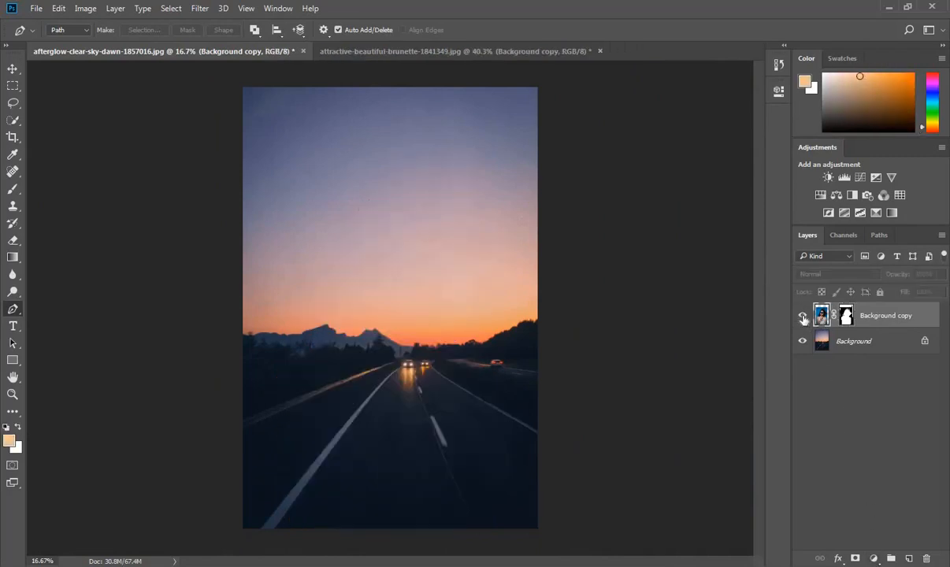
click(802, 315)
click(874, 558)
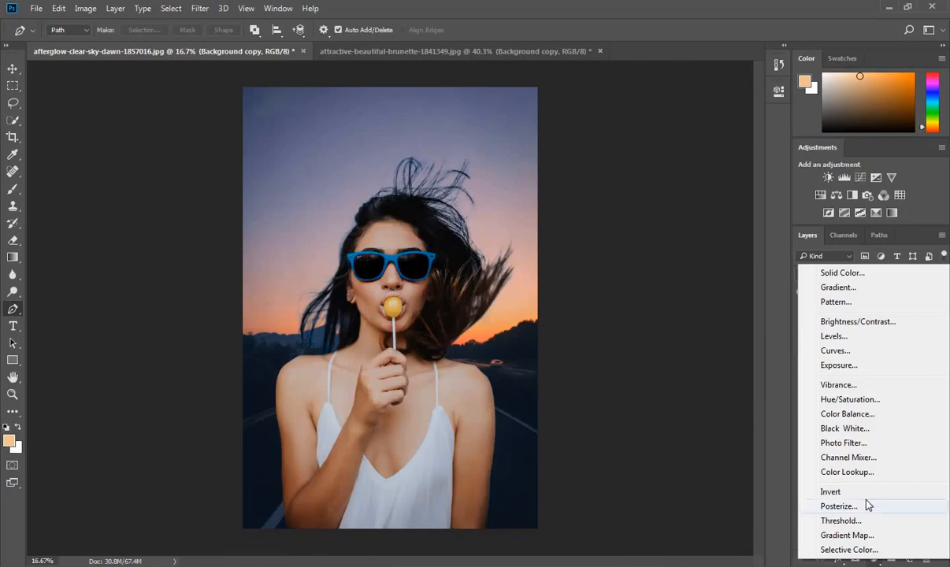
click(834, 350)
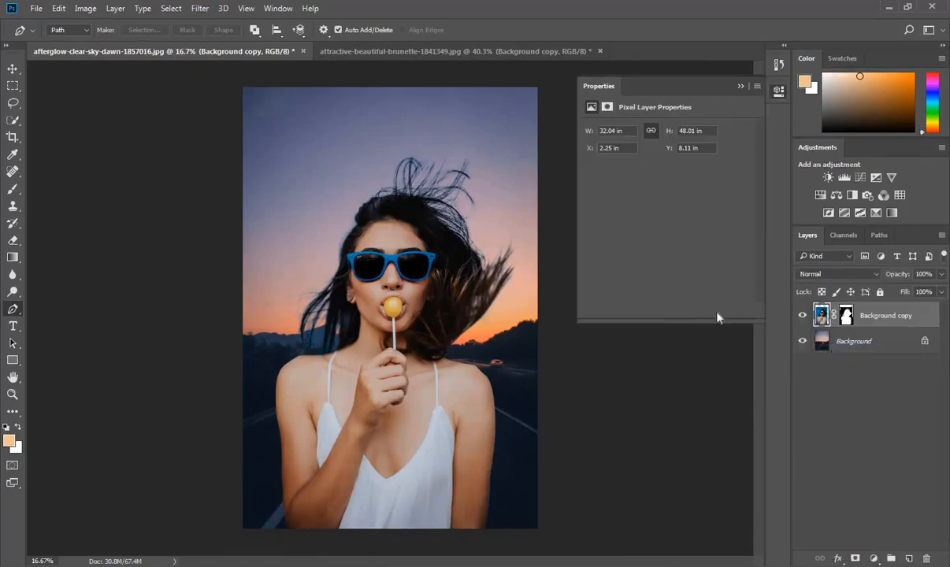
click(664, 311)
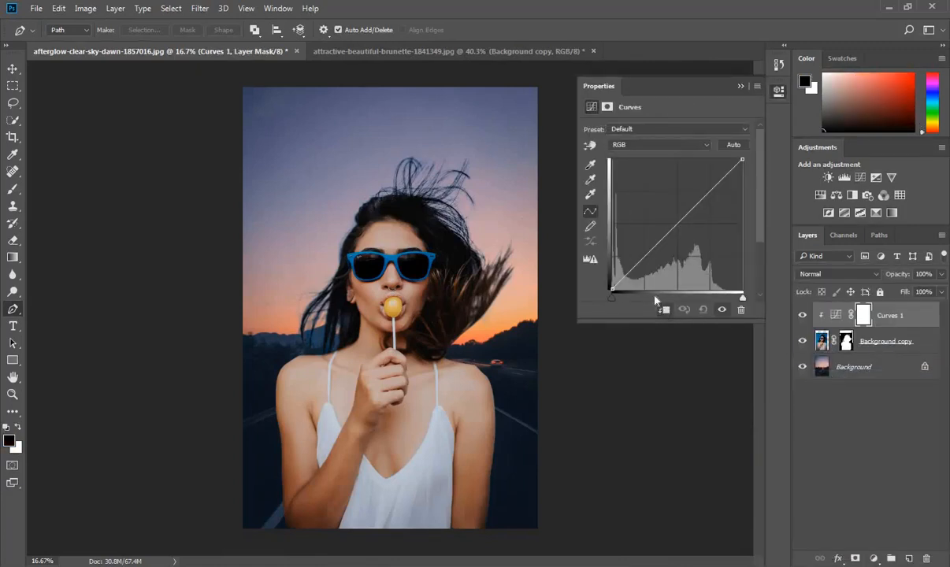
- Shape the clipped Curves' Red channel with quarter-tone anchor points, raising its shadows and slightly raising its highlights
click(663, 147)
click(636, 166)
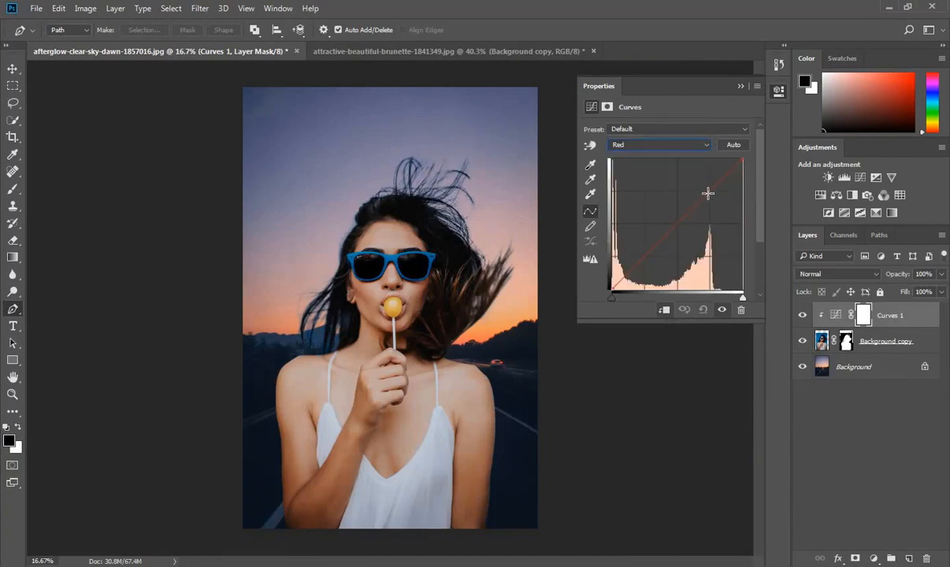
click(709, 191)
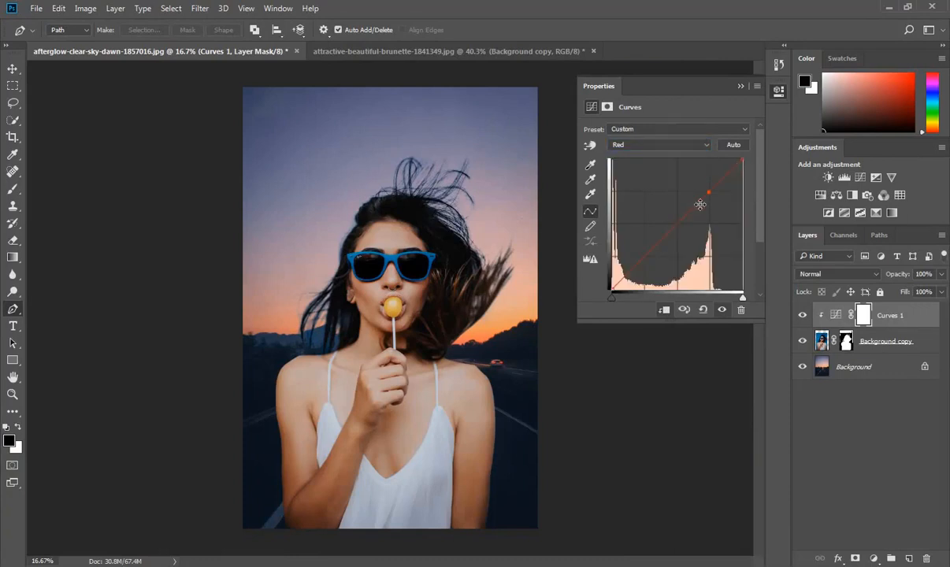
click(643, 255)
click(721, 178)
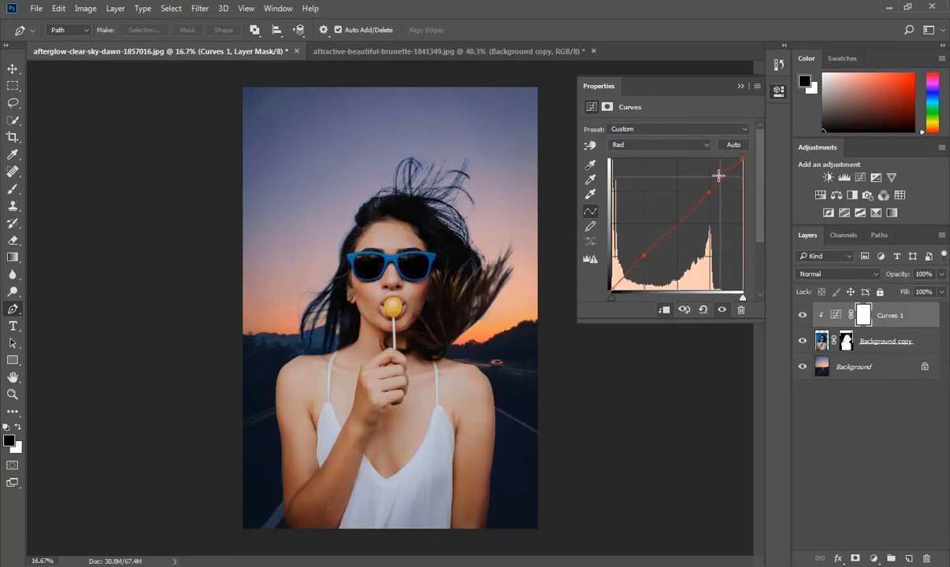
drag(721, 178, 725, 182)
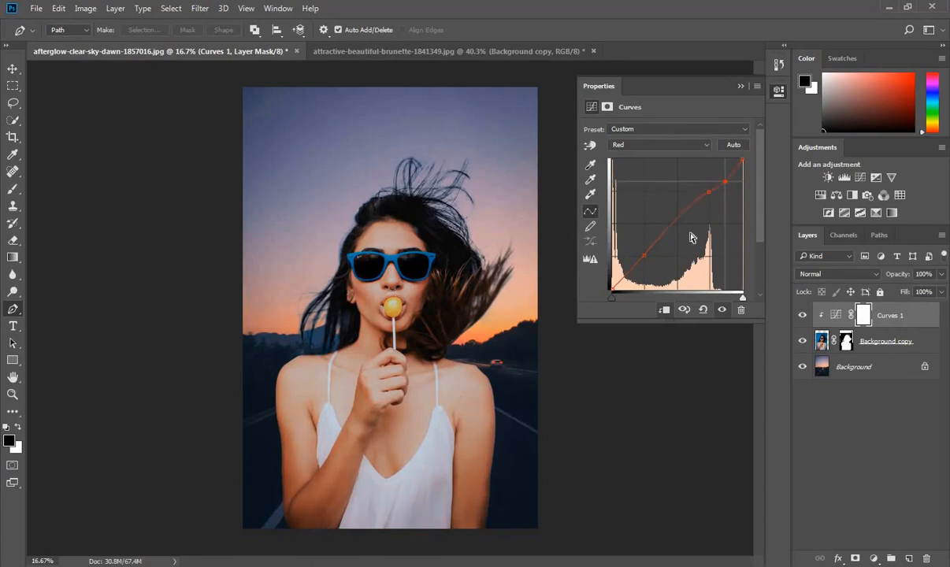
click(625, 269)
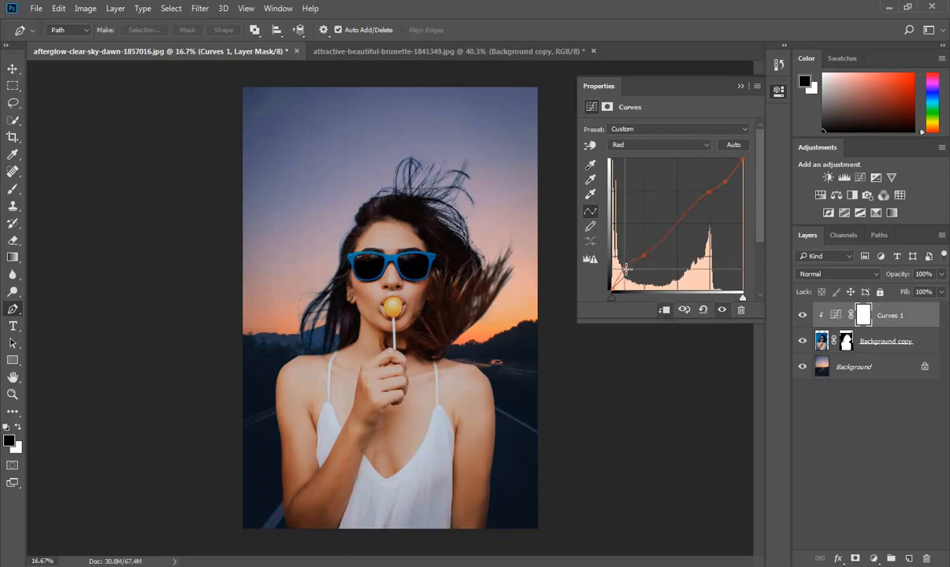
drag(722, 182, 719, 175)
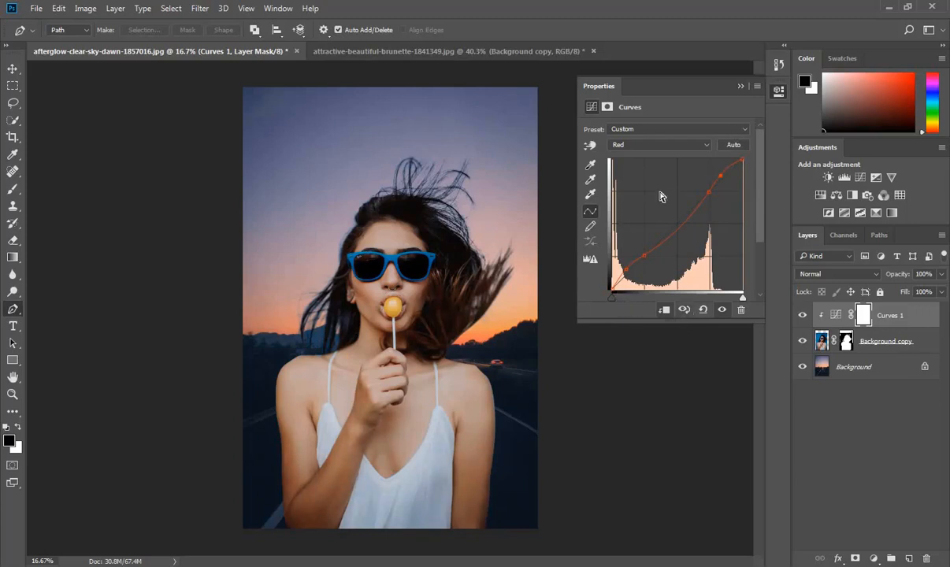
- Shape the Blue channel with quarter-tone anchor points, slightly lowering its highlights and lifting its shadows
click(649, 150)
click(629, 186)
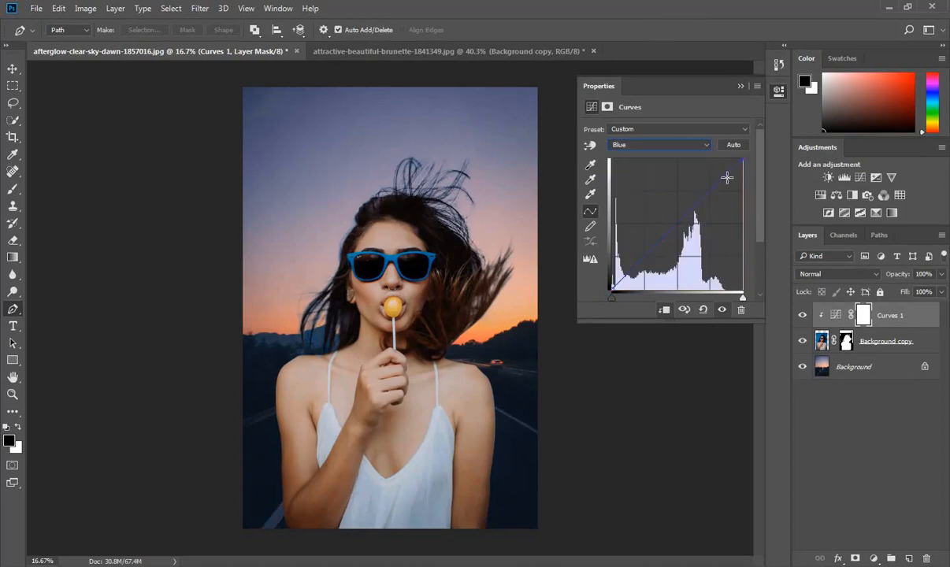
click(709, 190)
click(644, 259)
click(725, 175)
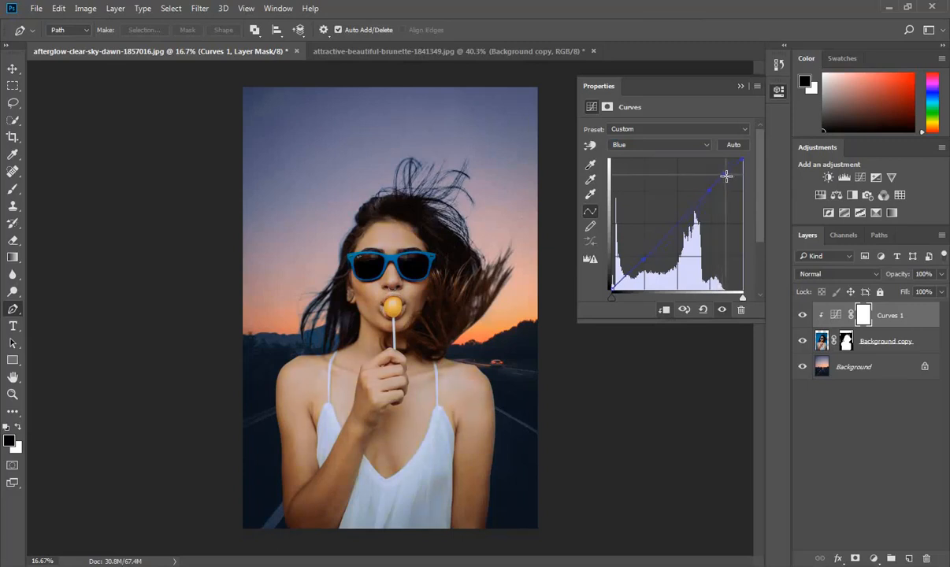
mouse_move(725, 175)
mouse_down()
mouse_move(720, 169)
mouse_move(730, 174)
mouse_up()
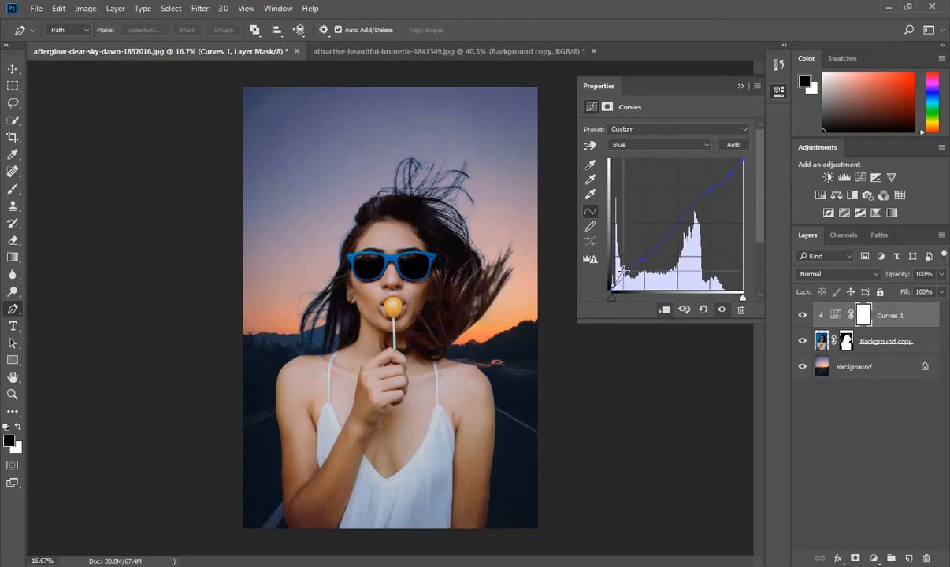
drag(623, 271, 622, 274)
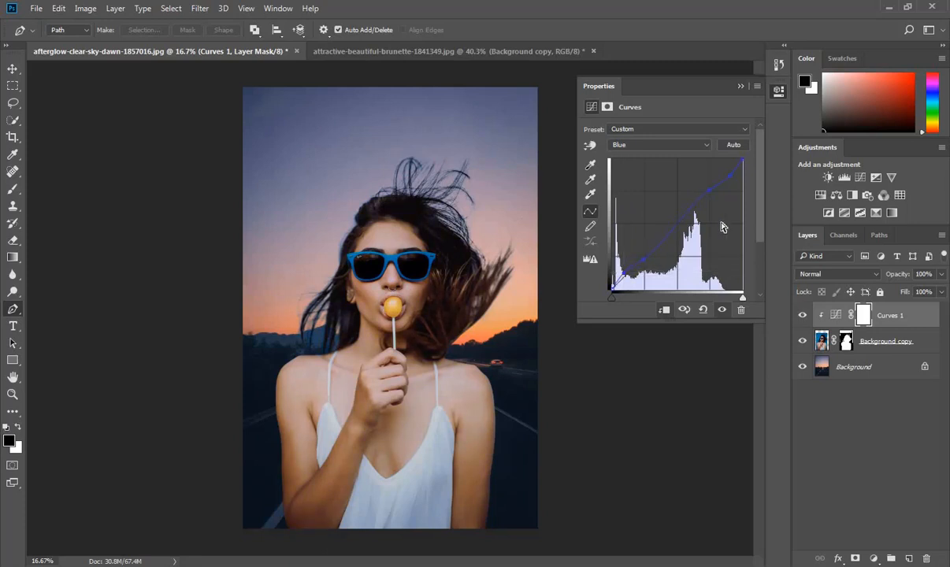
- Shape the Green channel with quarter-tone anchor points, fine-tuning its shadows and slightly raising its highlights
click(653, 144)
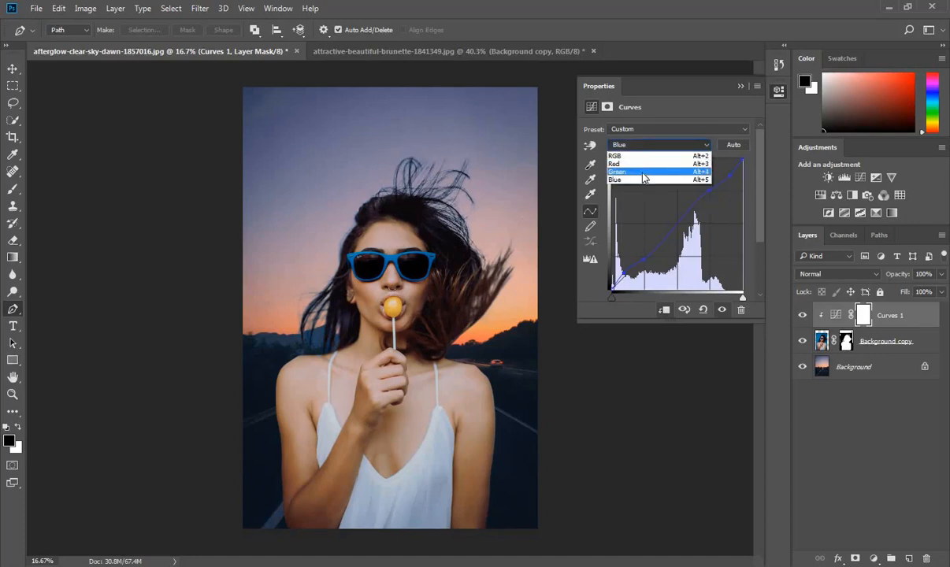
click(645, 171)
click(646, 255)
click(710, 191)
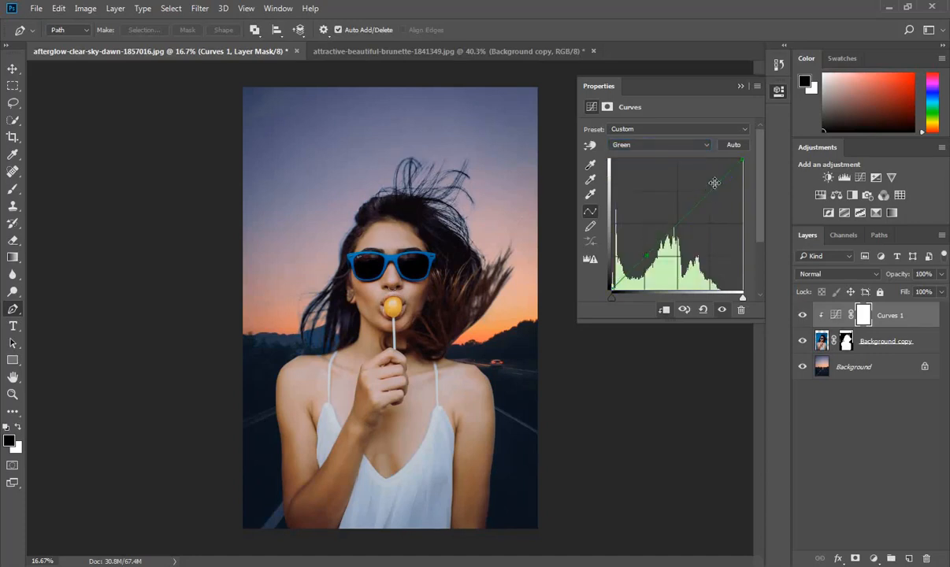
click(719, 174)
drag(718, 174, 724, 175)
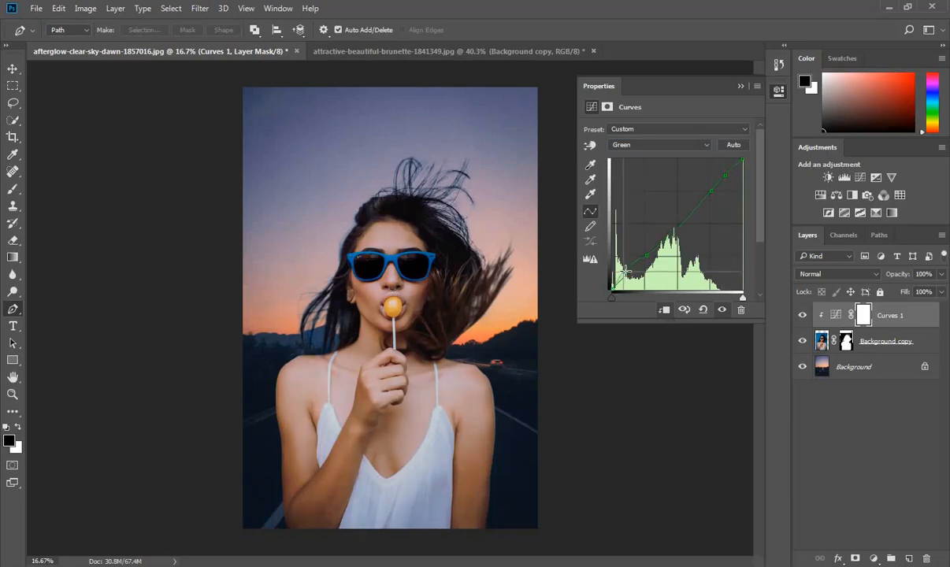
drag(628, 274, 629, 272)
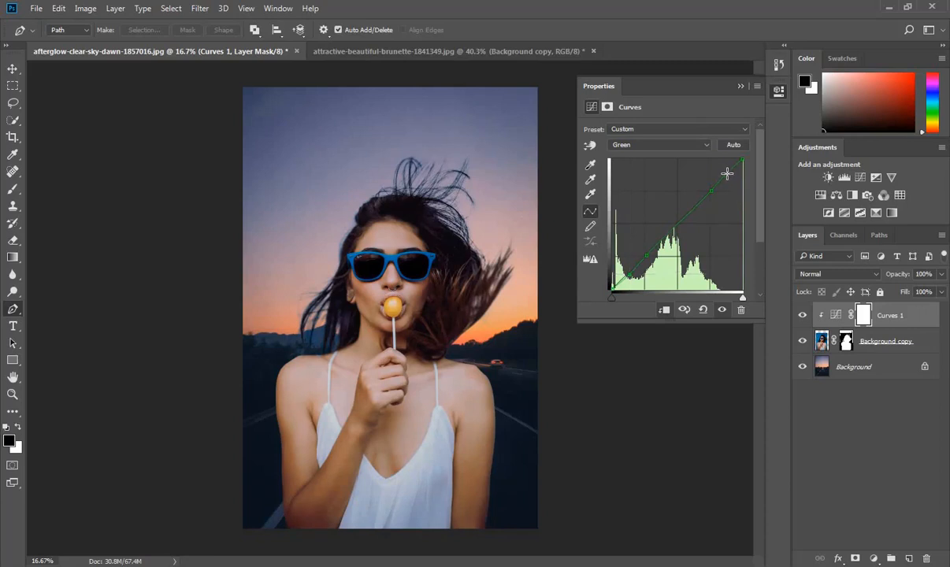
drag(725, 172, 724, 171)
- Fine-tune the Red channel's midtones and compare the woman with and without the Curves adjustment
click(661, 145)
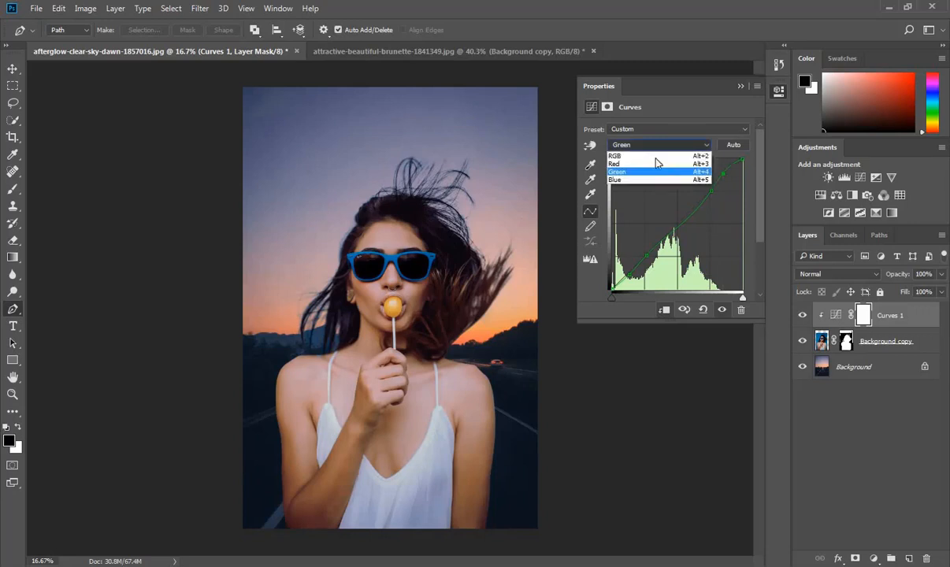
click(665, 161)
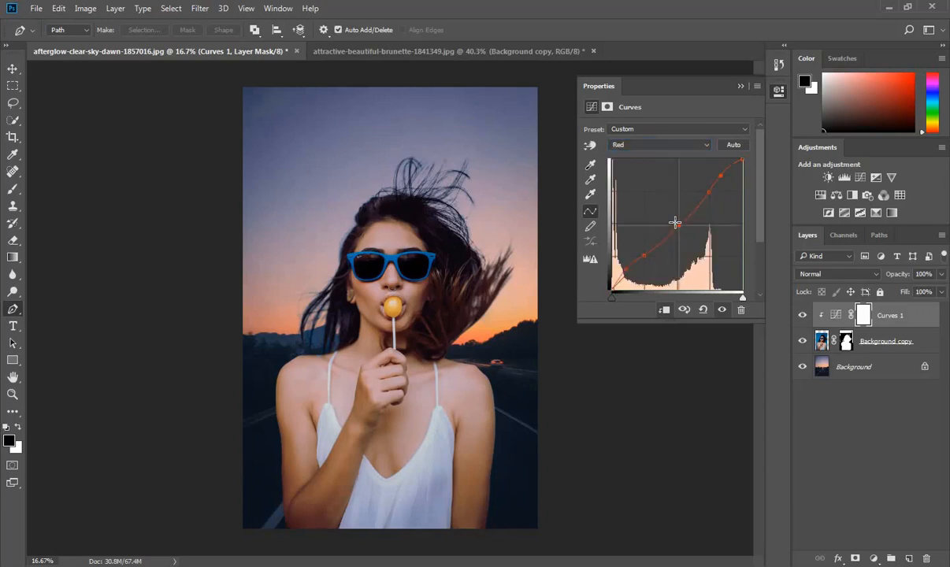
drag(682, 227, 681, 227)
click(740, 87)
click(803, 316)
click(803, 316)
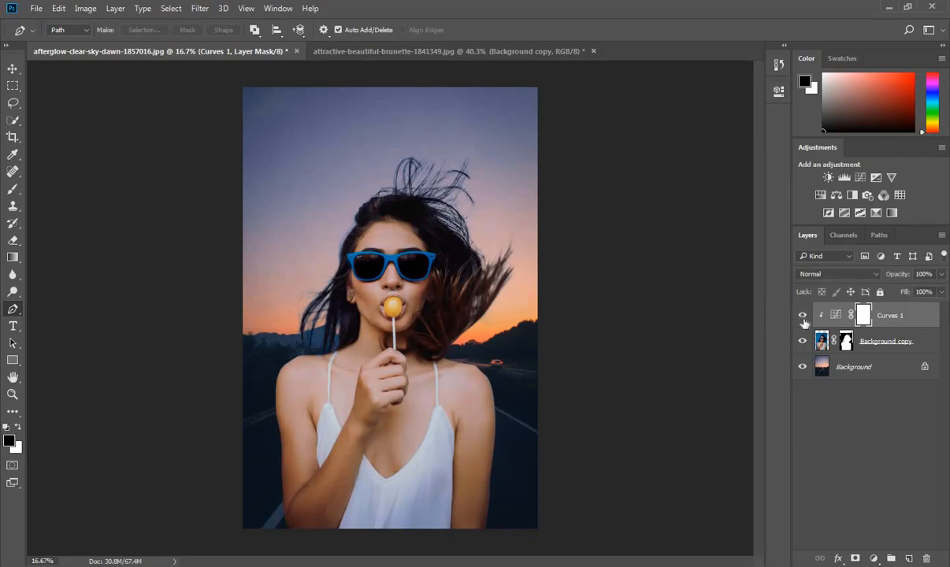
click(802, 315)
click(802, 316)
- Unlock the sunset road background layer and apply a strong Gaussian Blur to it
click(891, 369)
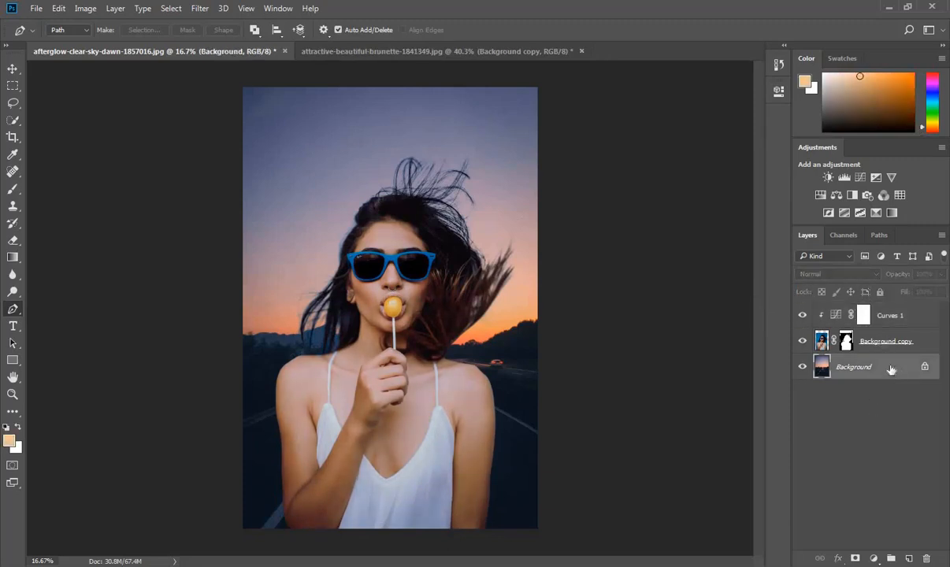
click(925, 367)
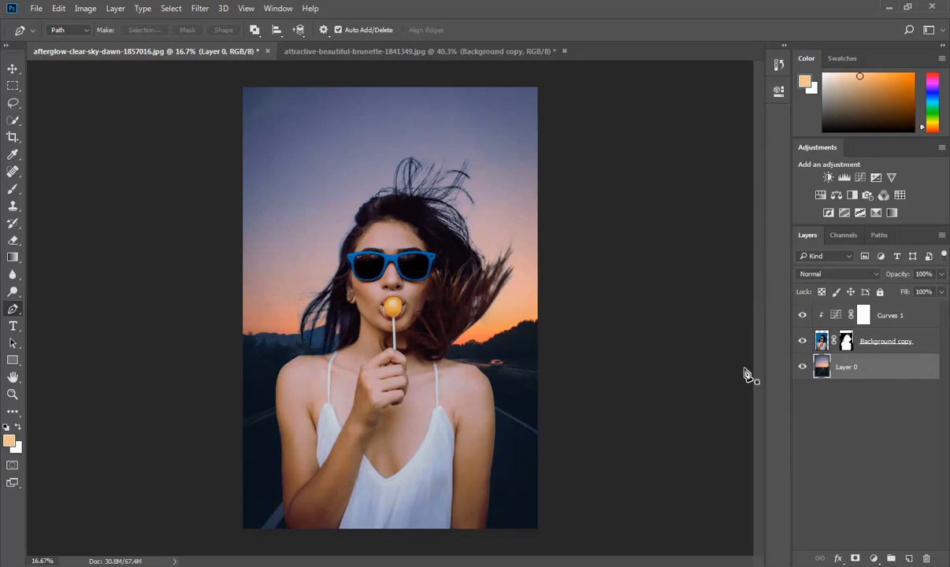
click(199, 8)
mouse_move(308, 162)
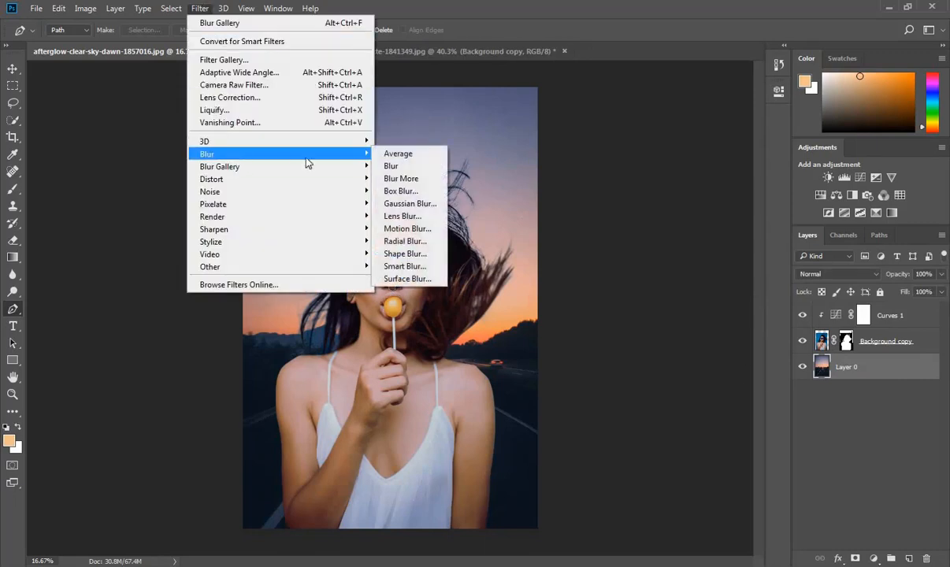
click(414, 203)
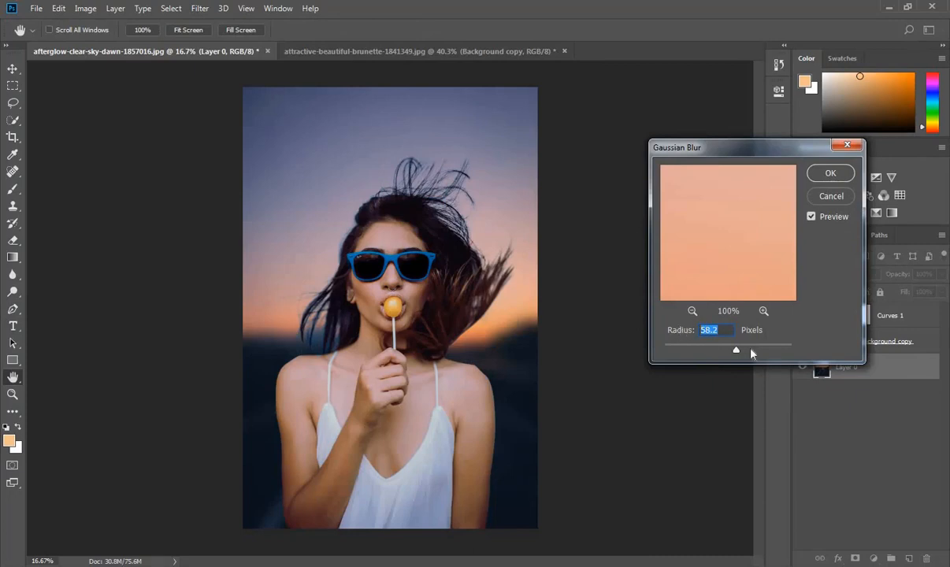
mouse_move(736, 351)
mouse_down()
mouse_move(717, 354)
mouse_move(733, 351)
mouse_up()
click(830, 182)
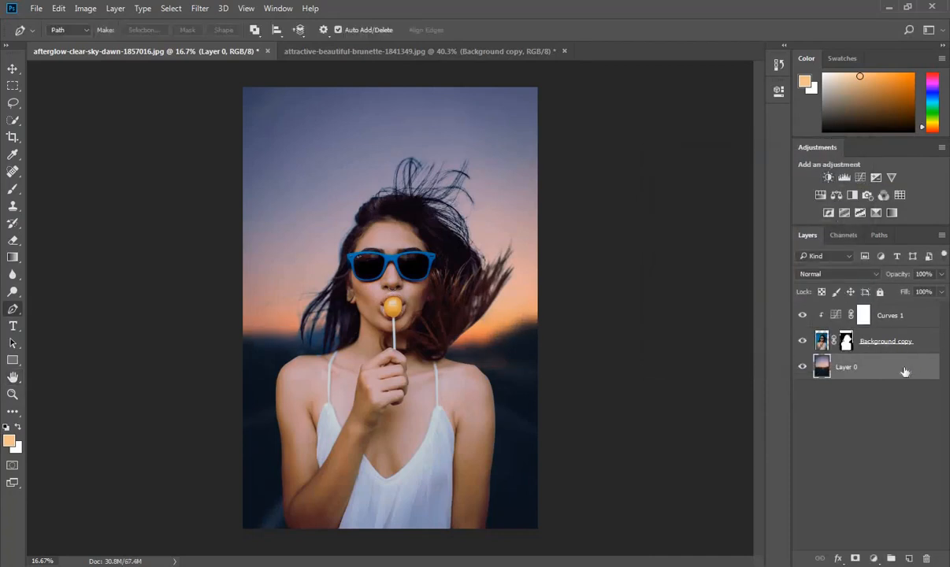
- Add a Vibrance adjustment above the blurred background with vibrance -100 and saturation +100
click(875, 558)
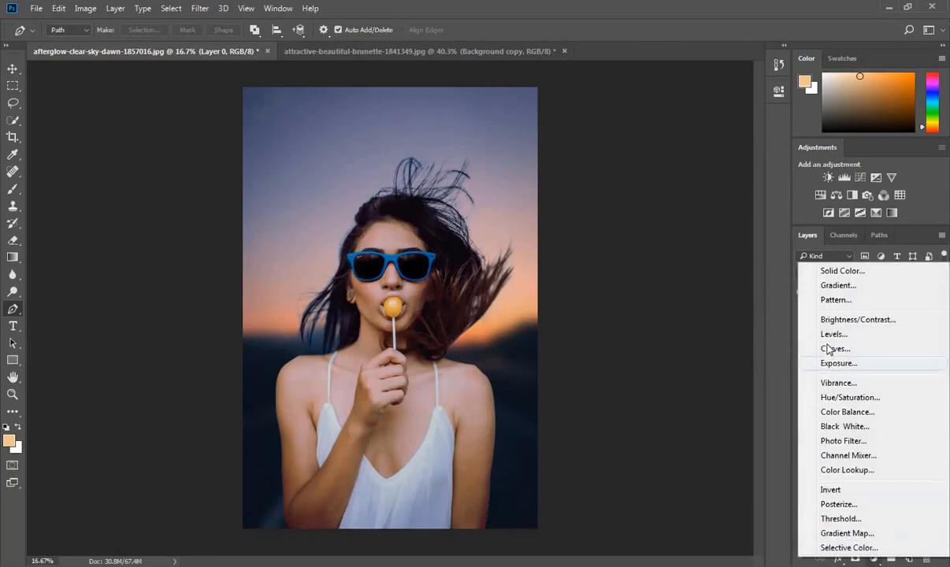
click(841, 384)
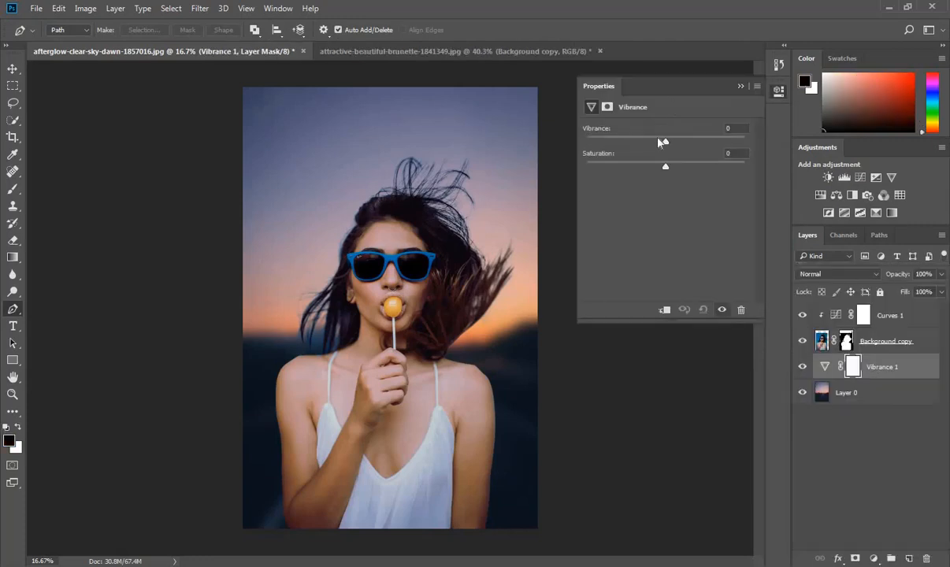
drag(664, 140, 585, 146)
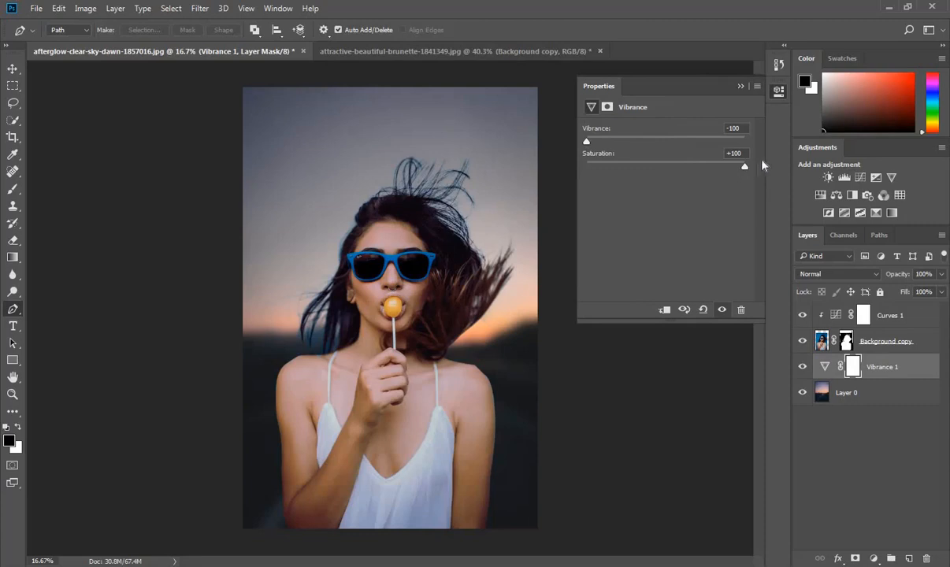
click(740, 87)
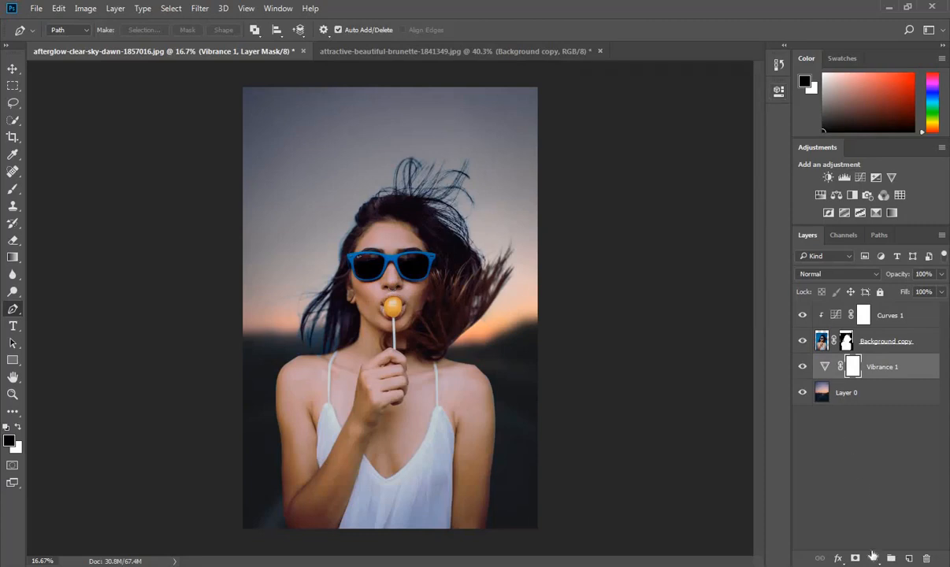
- Add a Brightness/Contrast adjustment above the Vibrance layer, raising the background's brightness and adjusting its contrast
click(873, 556)
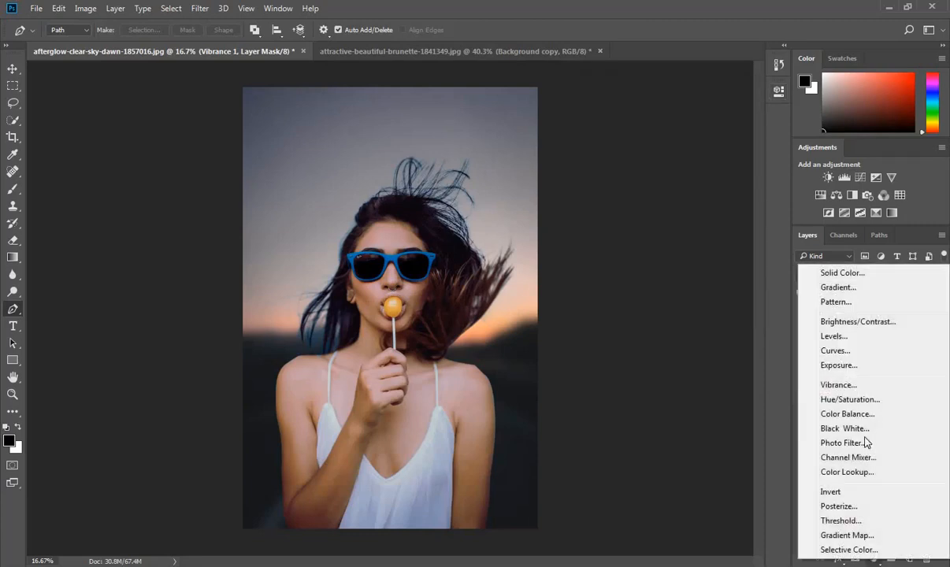
click(845, 322)
drag(666, 160, 700, 162)
drag(662, 188, 705, 169)
click(738, 88)
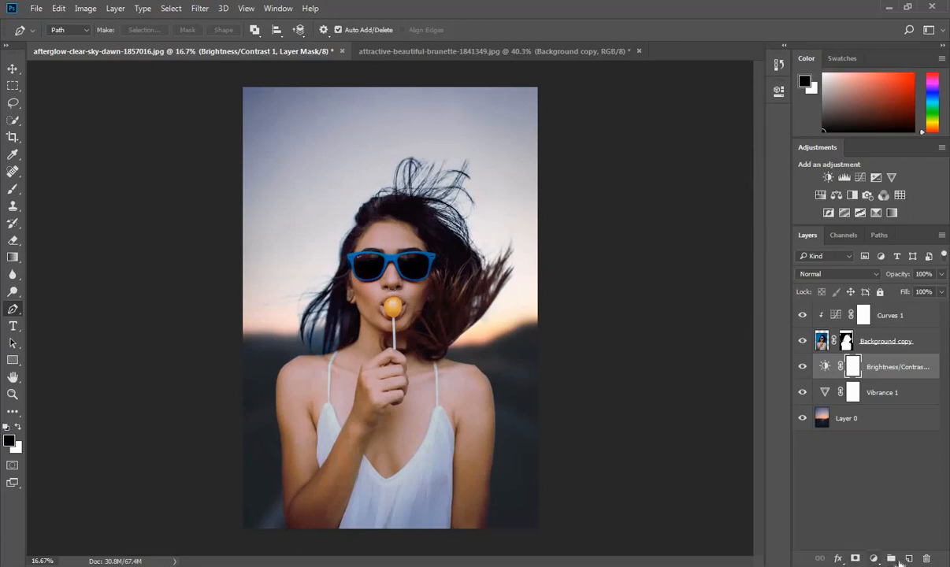
- Add an empty layer beneath the woman and paint a soft glow with a large brush in orange sampled from the horizon
click(908, 558)
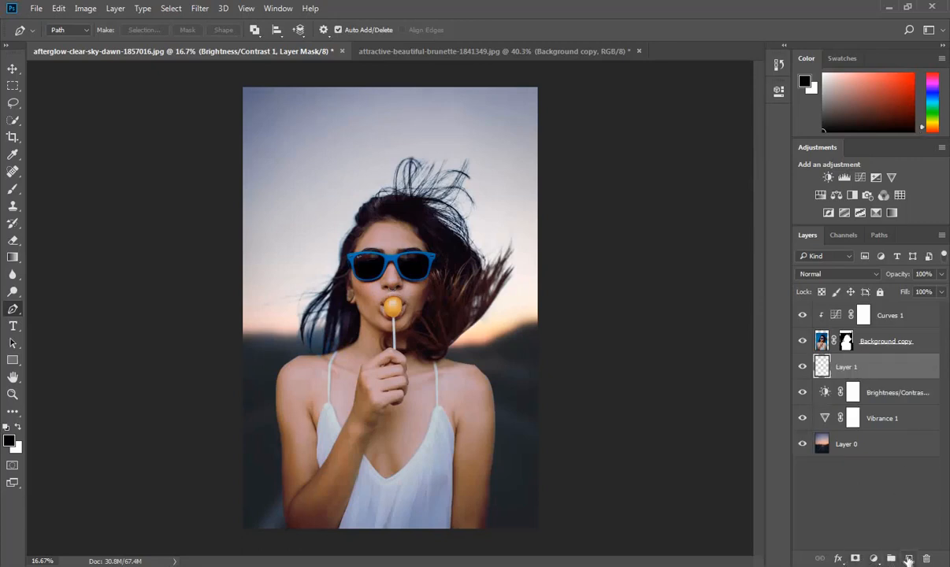
key(b)
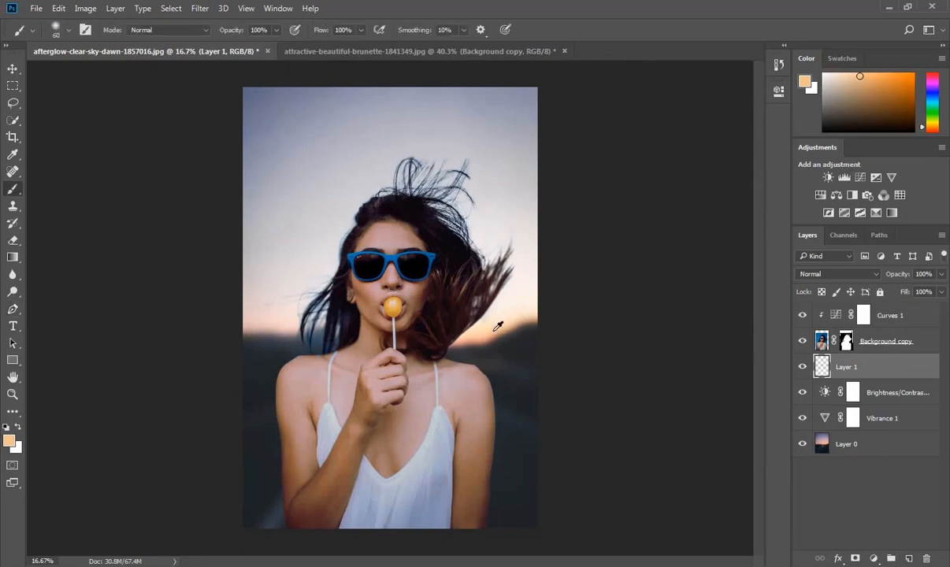
alt+click(497, 326)
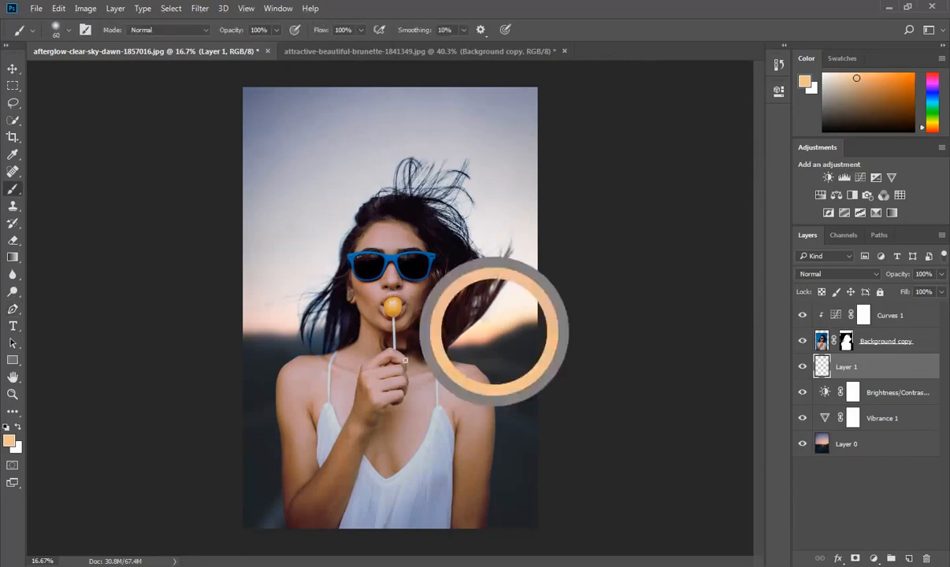
key(bracketright)
key(bracketright)
key(bracketright)
key(bracketright)
key(bracketright)
key(bracketright)
key(bracketright)
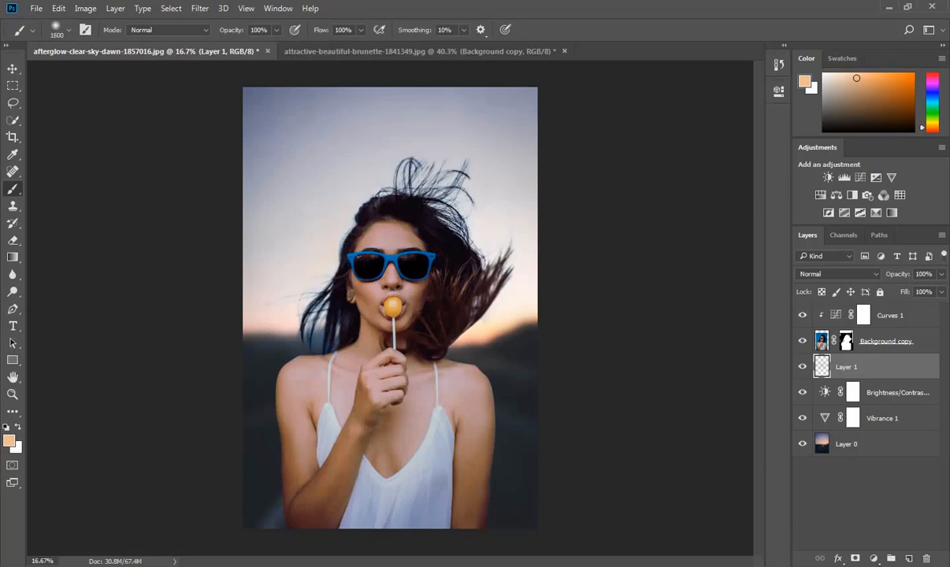
key(alt+bracketright)
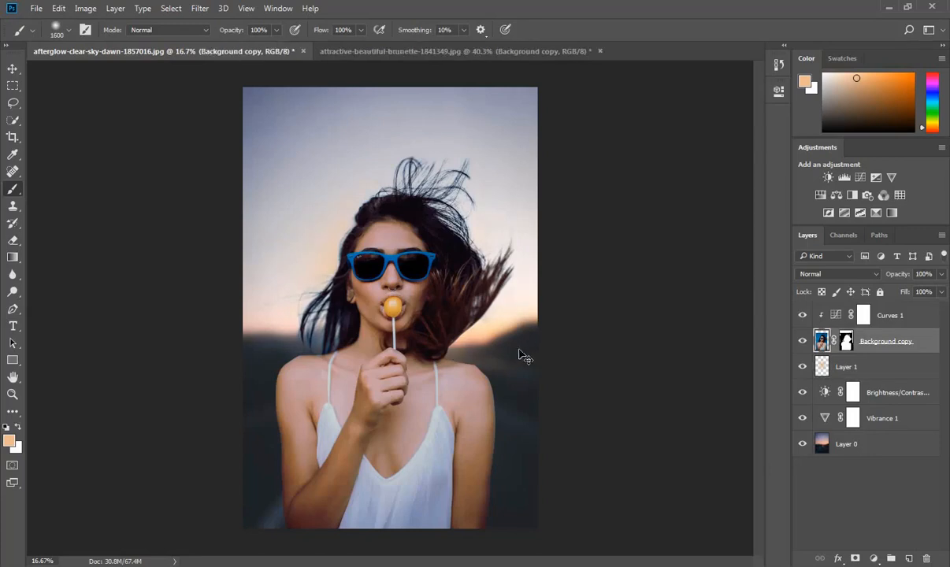
key(ctrl+t)
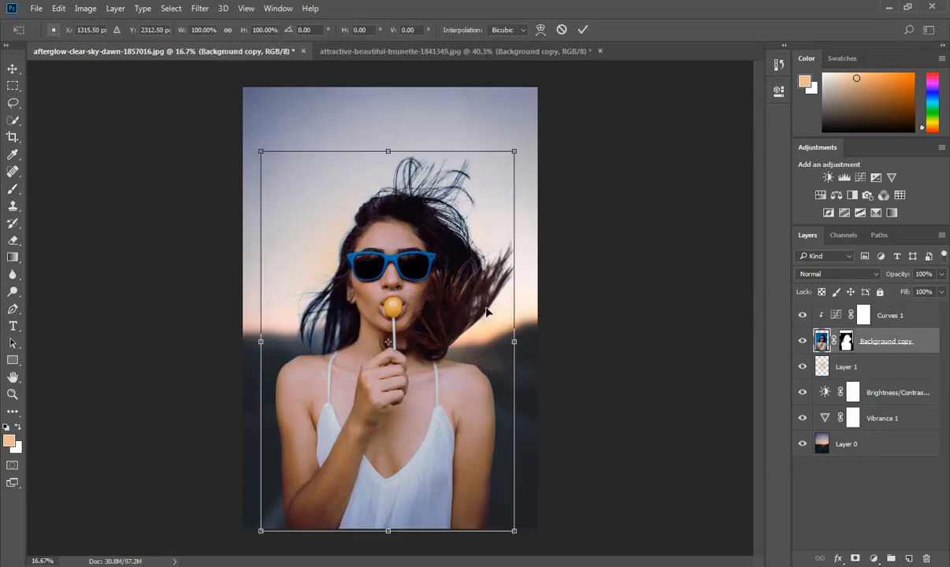
drag(486, 312, 489, 292)
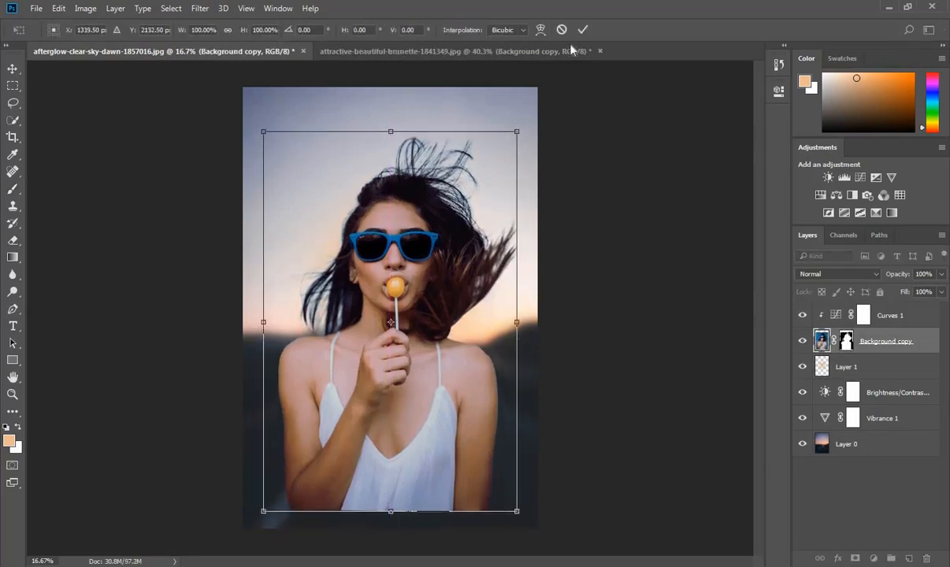
key(Return)
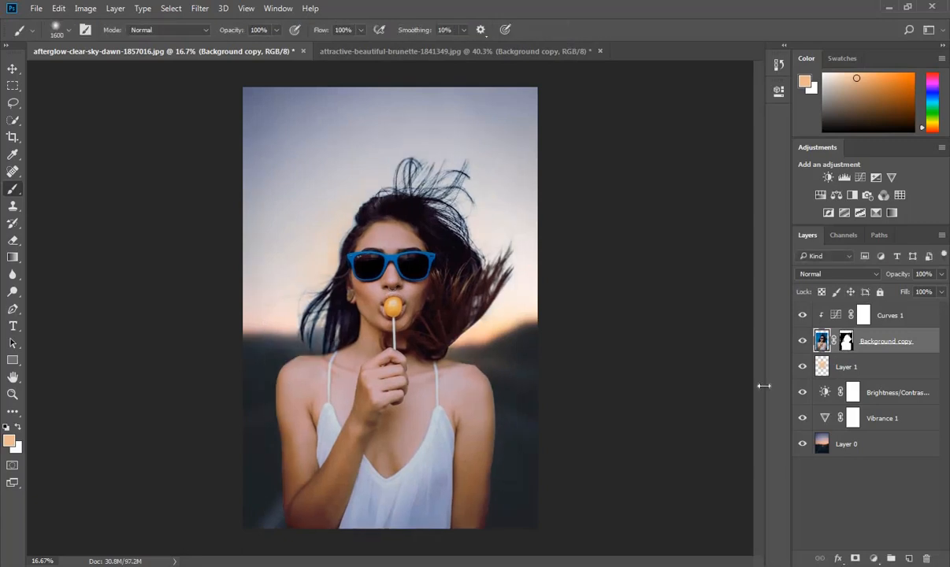
- Replace the painted glow layer with an empty one and repaint the orange glow behind the woman with a 1600 px soft brush
key(alt+bracketleft)
key(Delete)
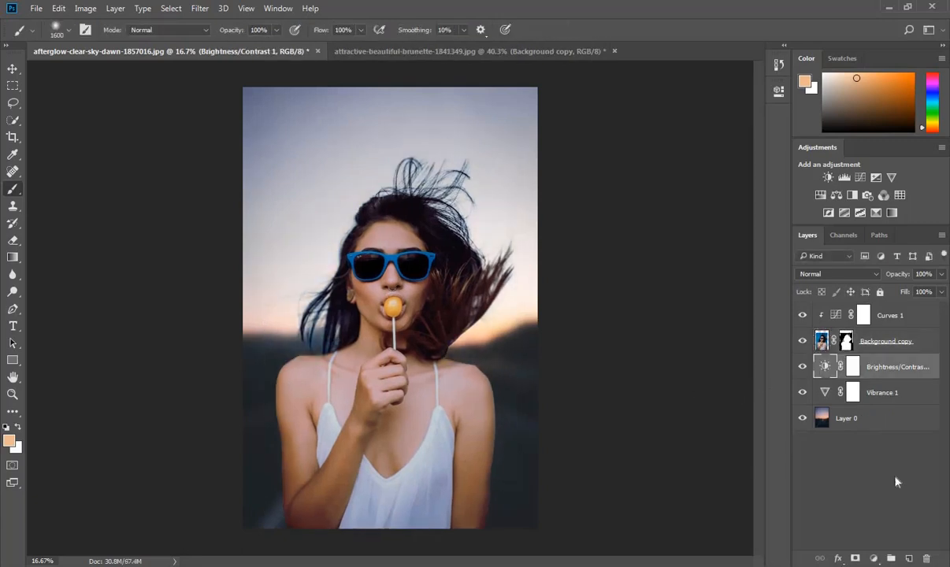
key(ctrl+z)
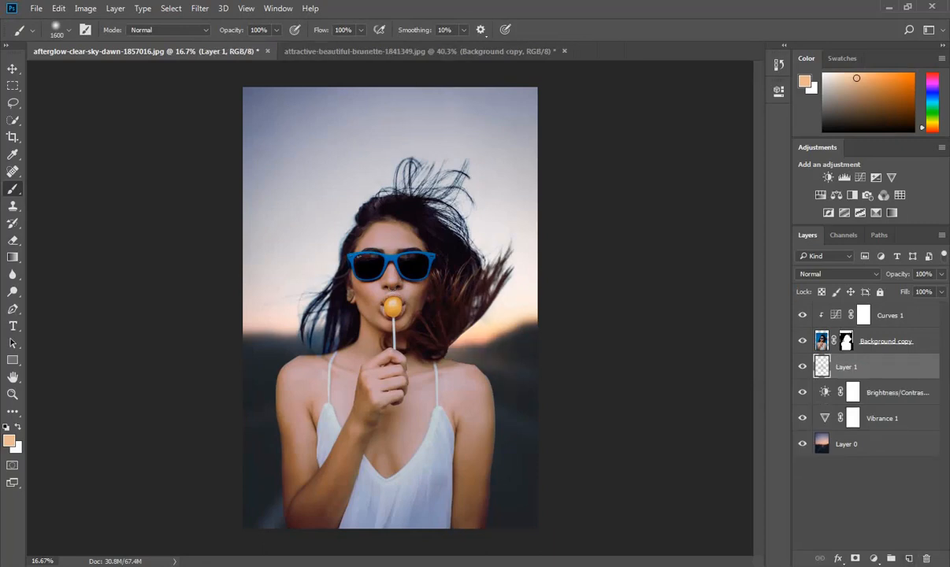
key(alt+bracketright)
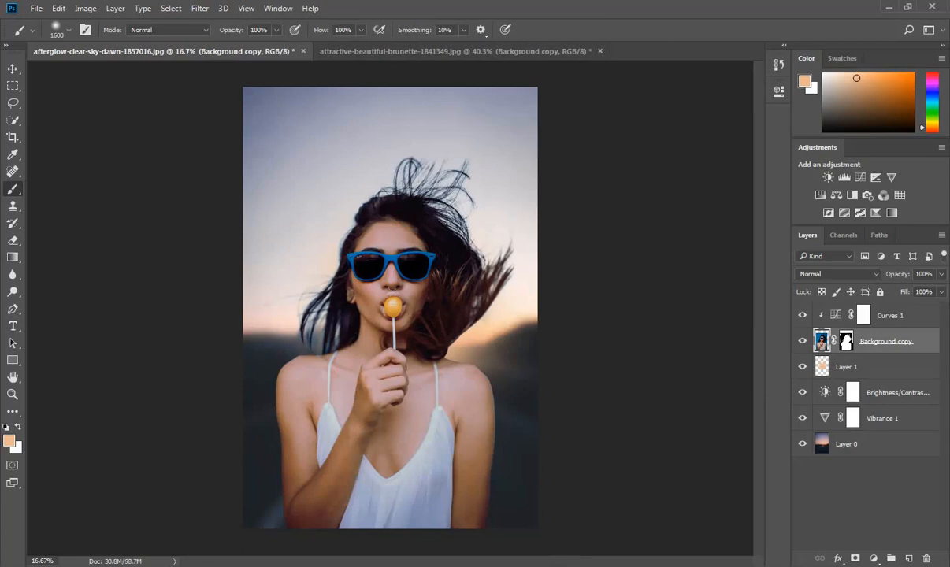
- Enlarge the orange glow layer to about 160% centred behind the woman and set its blend mode to Color Dodge
click(12, 71)
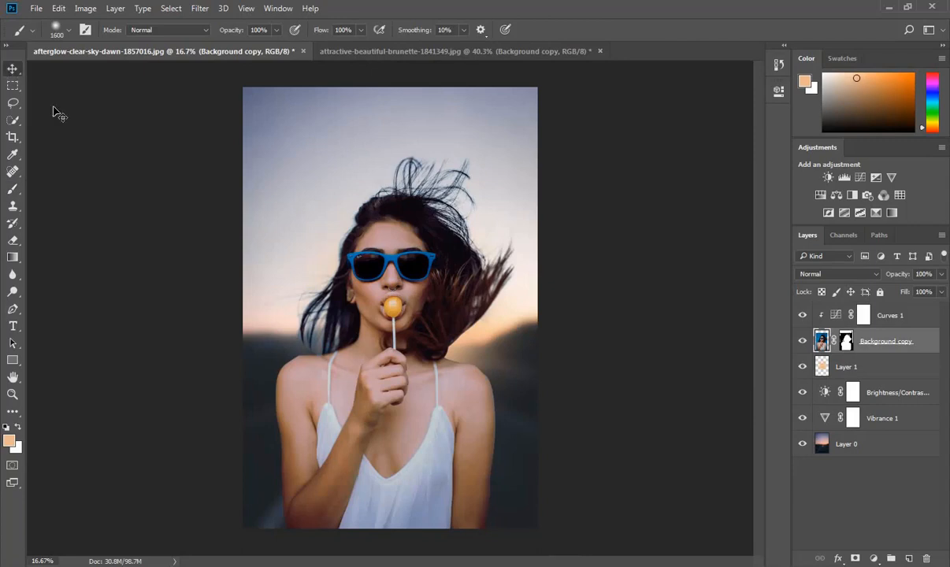
click(840, 367)
key(ctrl+t)
drag(437, 327, 477, 303)
drag(537, 438, 626, 505)
click(583, 29)
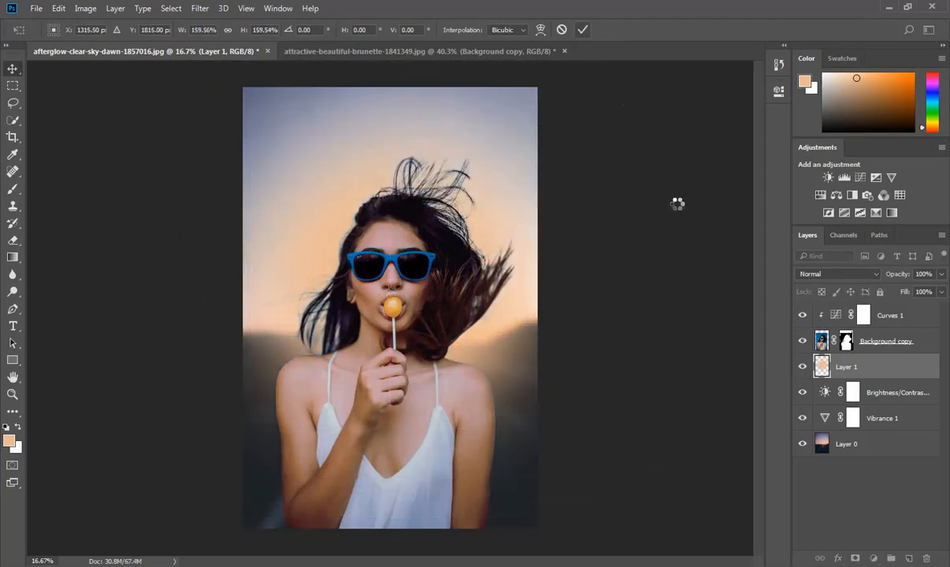
click(823, 274)
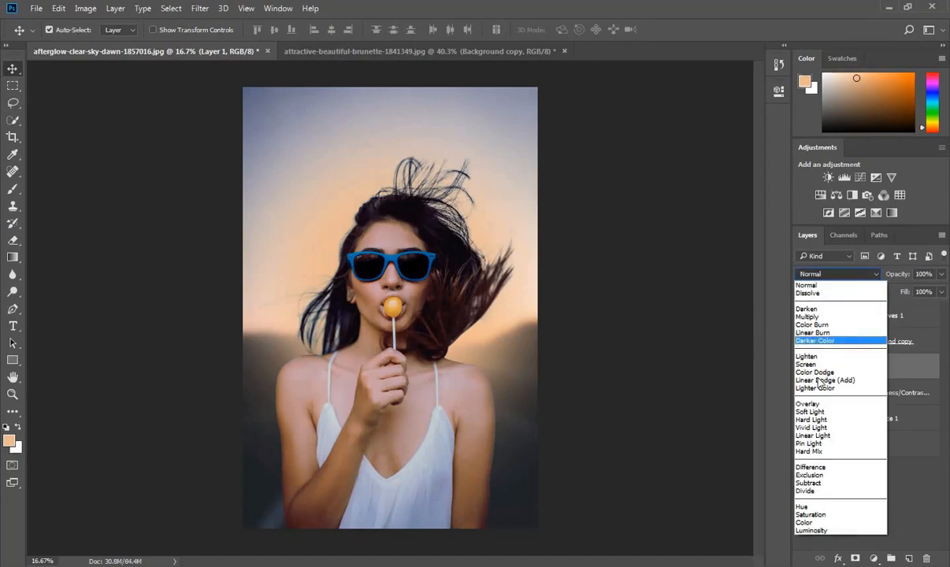
click(819, 348)
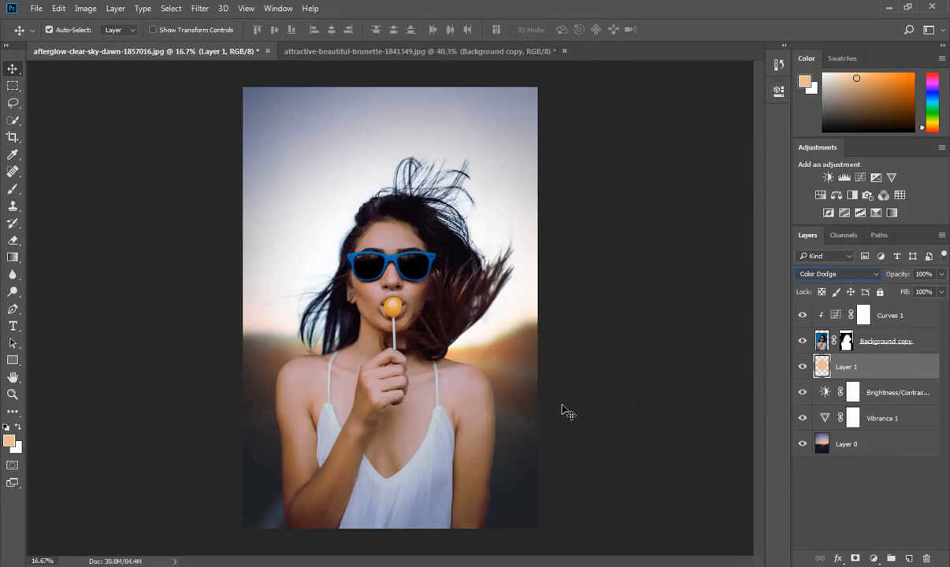
- Add an empty layer clipped to the woman's cutout and set the foreground colour to a light orange
click(885, 343)
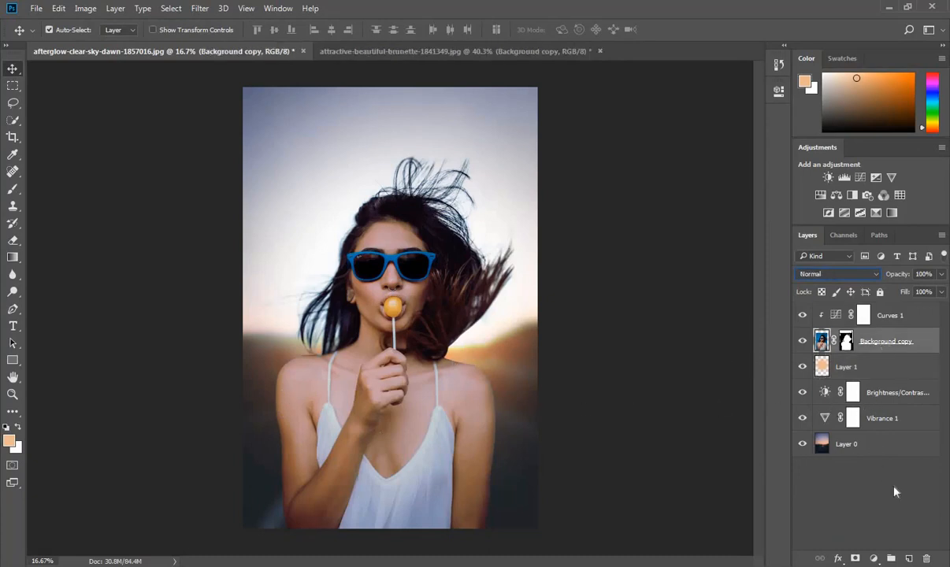
click(908, 557)
click(9, 441)
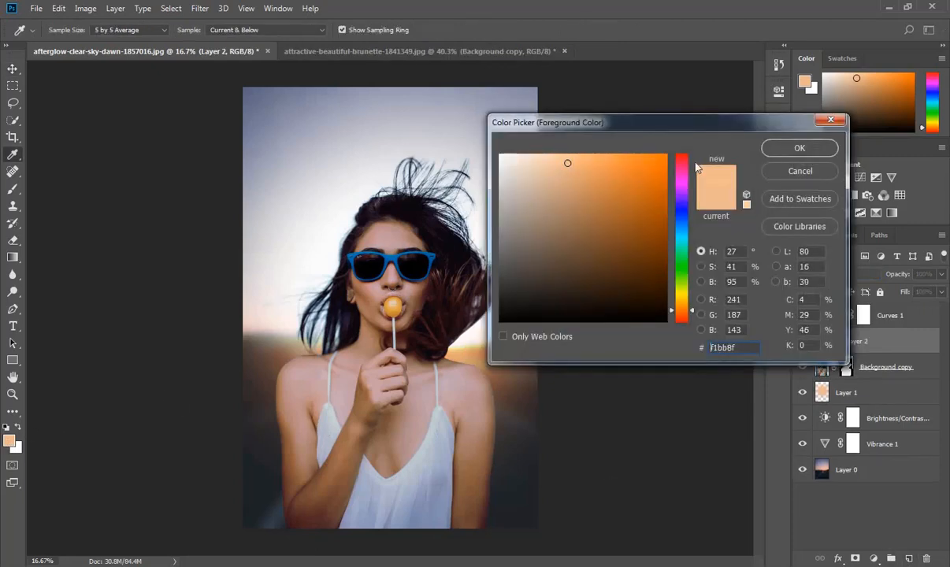
click(794, 148)
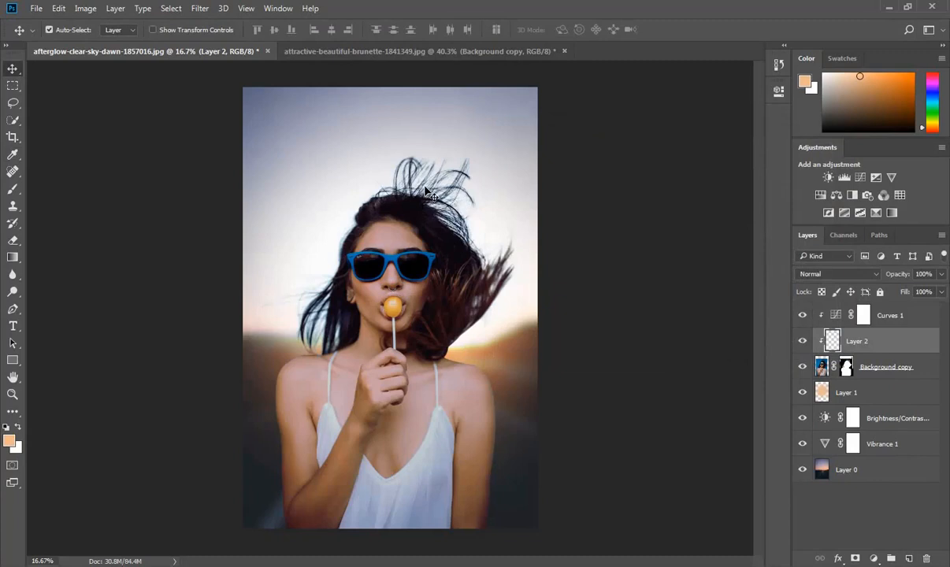
- Paint a first orange tint over the hair edges on the clipped layer with a 500 px brush at 36% opacity and 44% flow
key(b)
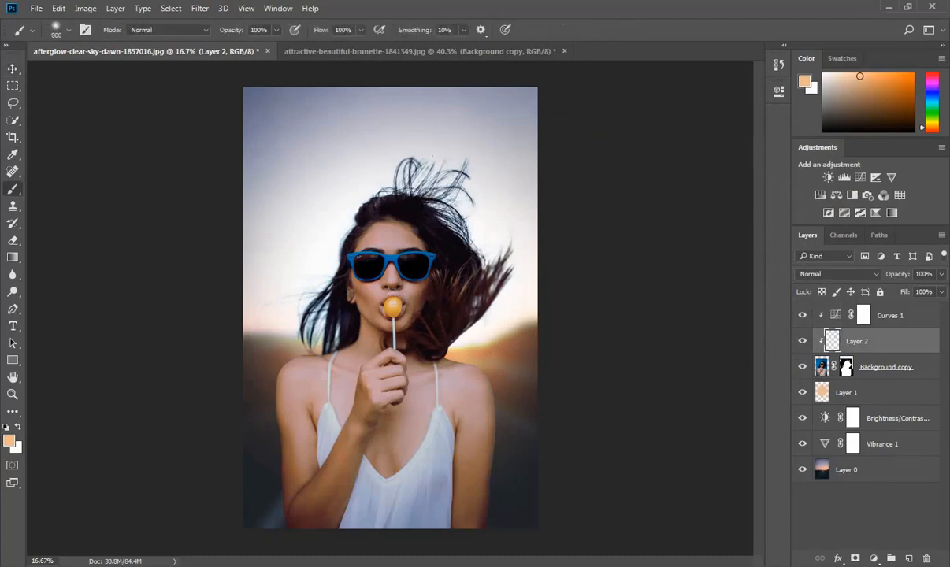
key(bracketleft)
key(bracketleft)
key(bracketleft)
drag(231, 30, 188, 31)
drag(320, 30, 272, 32)
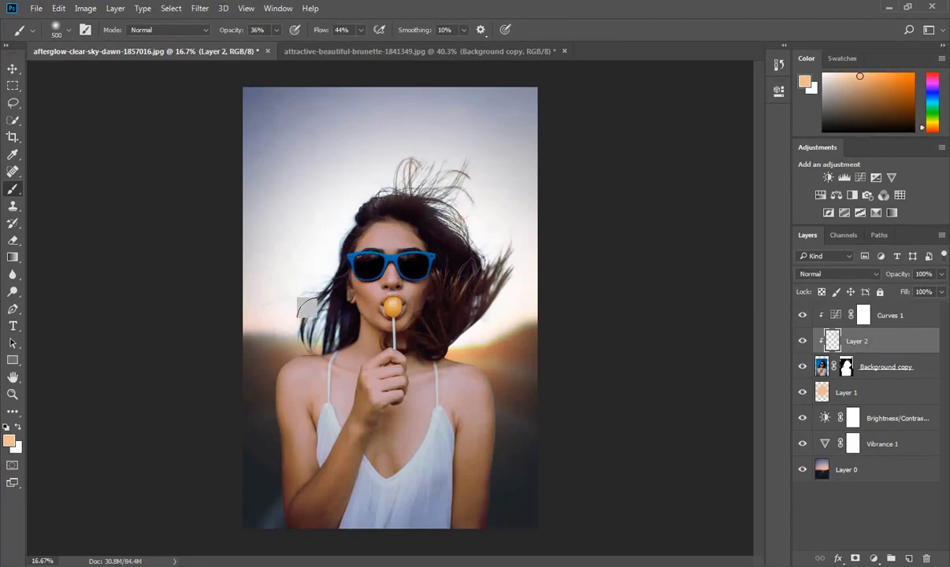
- Build up the orange rim light around the outer hair strands, adjusting the brush size between strokes
key(bracketleft)
key(bracketleft)
key(bracketleft)
key(bracketleft)
key(bracketleft)
key(bracketleft)
key(bracketleft)
key(bracketleft)
key(bracketleft)
key(bracketleft)
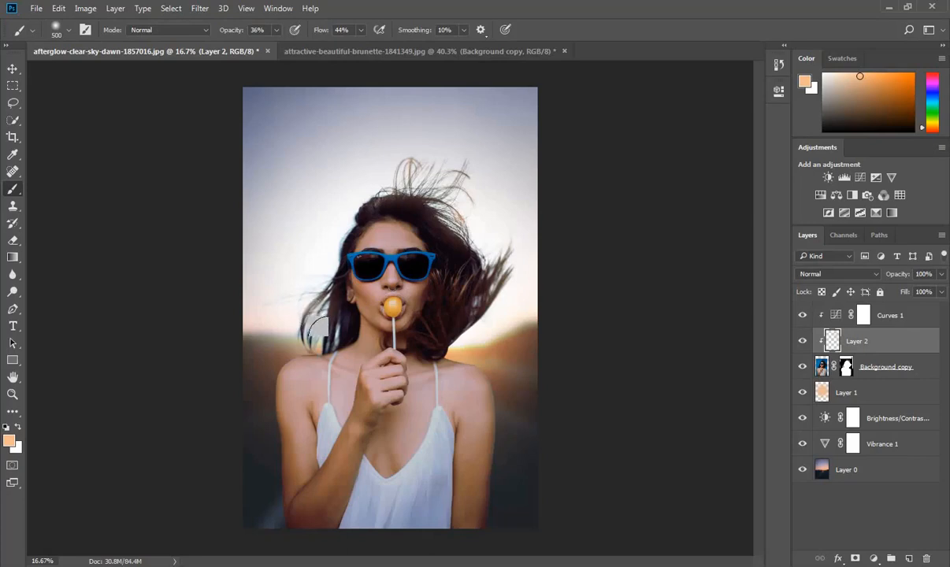
key(bracketright)
key(bracketright)
key(bracketright)
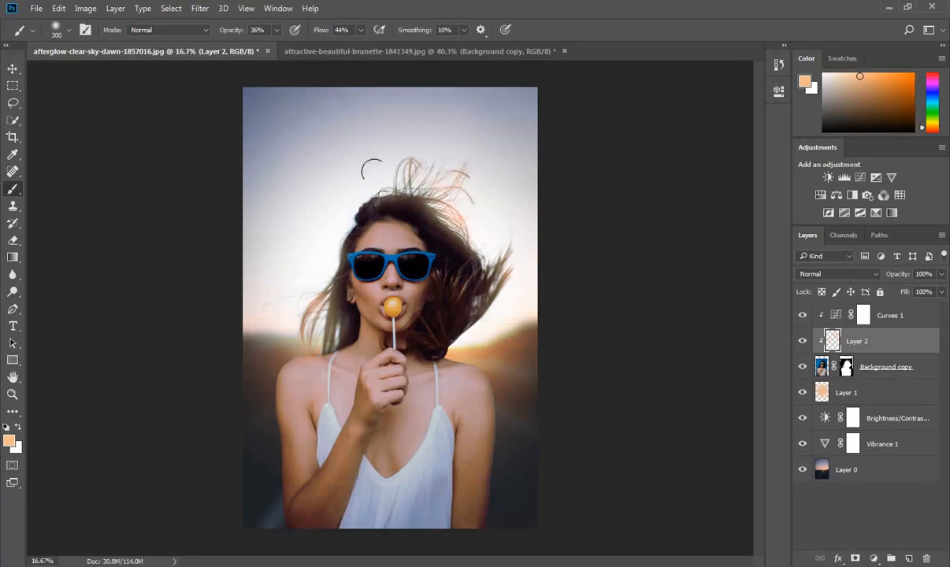
- Paint orange rim light along the woman's shoulders, arm and remaining hair edges with a brush of about 200 px
key(bracketleft)
key(bracketleft)
key(bracketright)
key(bracketright)
key(bracketright)
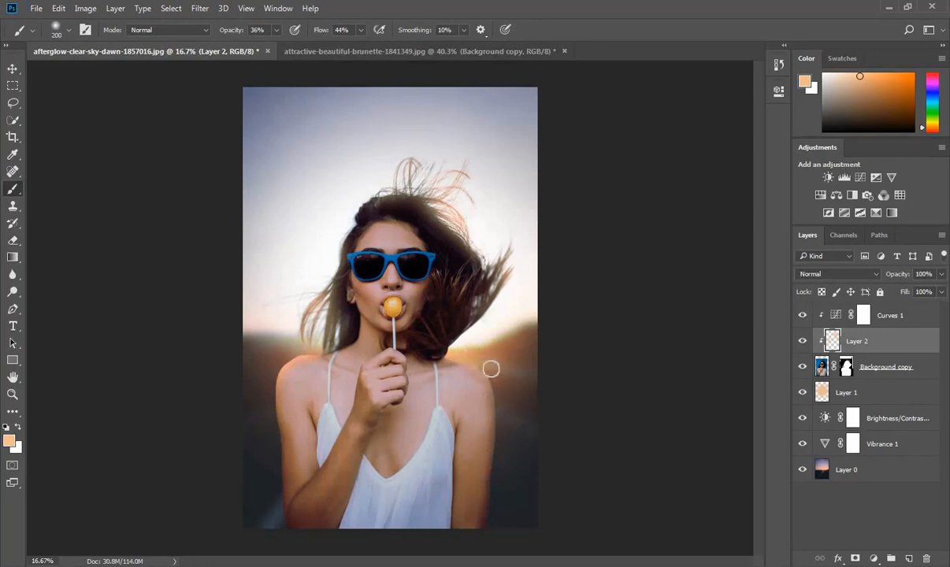
mouse_move(515, 473)
mouse_down()
mouse_move(500, 376)
mouse_move(519, 509)
mouse_move(495, 373)
mouse_move(492, 506)
mouse_move(492, 362)
mouse_move(509, 445)
mouse_move(508, 493)
mouse_move(534, 333)
mouse_move(452, 355)
mouse_move(483, 367)
mouse_move(496, 397)
mouse_move(513, 515)
mouse_move(485, 352)
mouse_move(468, 343)
mouse_move(435, 356)
mouse_move(473, 344)
mouse_move(451, 346)
mouse_move(467, 337)
mouse_move(440, 352)
mouse_move(481, 314)
mouse_move(451, 357)
mouse_move(512, 281)
mouse_move(450, 365)
mouse_move(491, 322)
mouse_move(467, 314)
mouse_up()
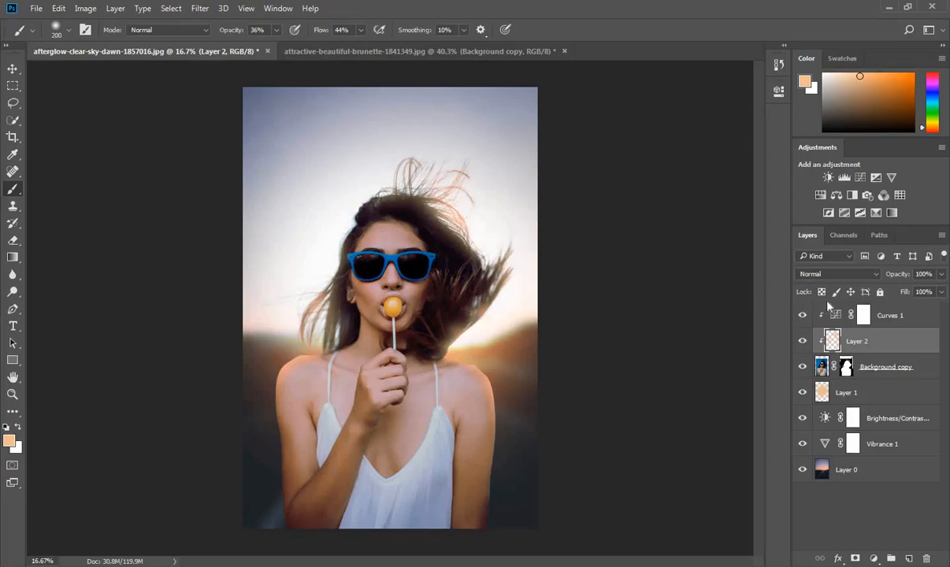
- Set the rim-light layer's blend mode to Linear Light and its fill to 59%
click(835, 275)
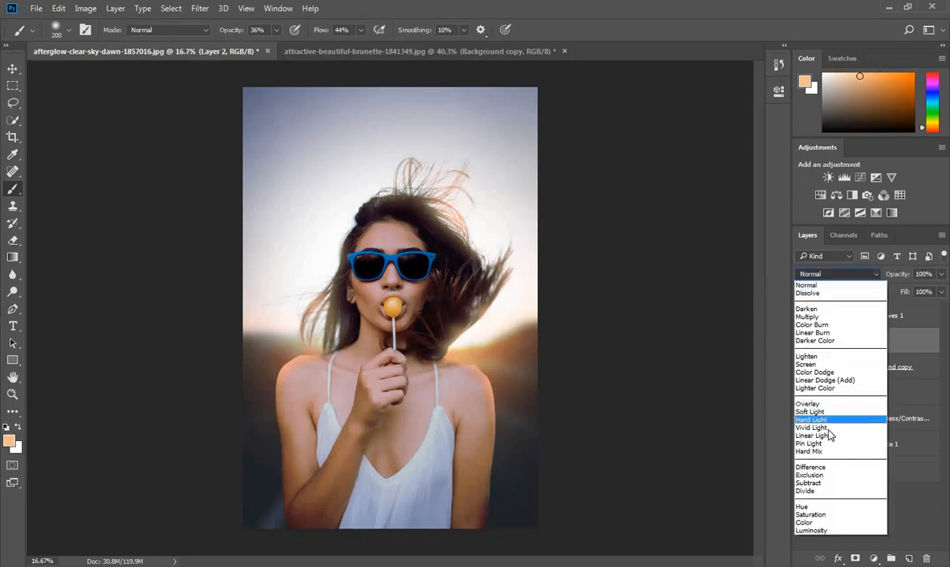
click(829, 438)
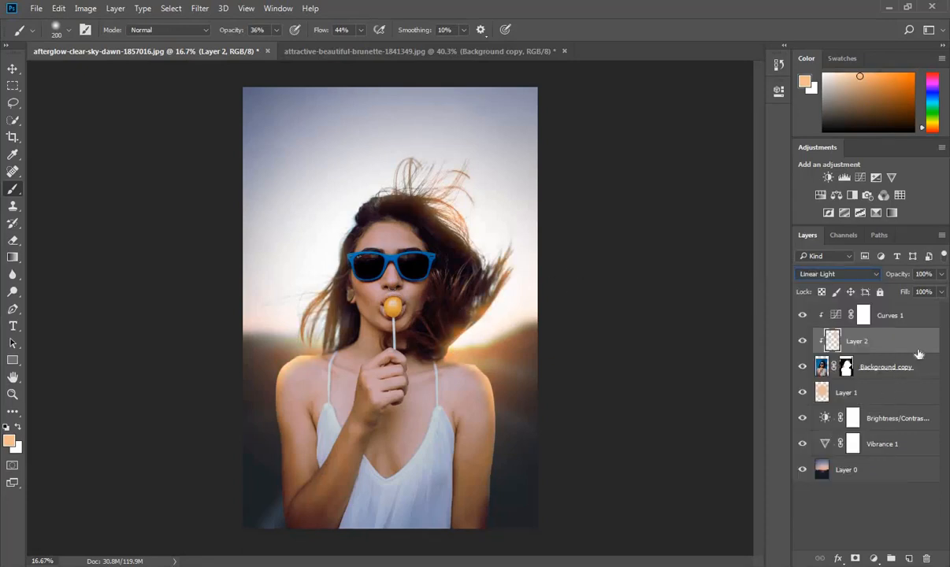
drag(899, 294, 882, 295)
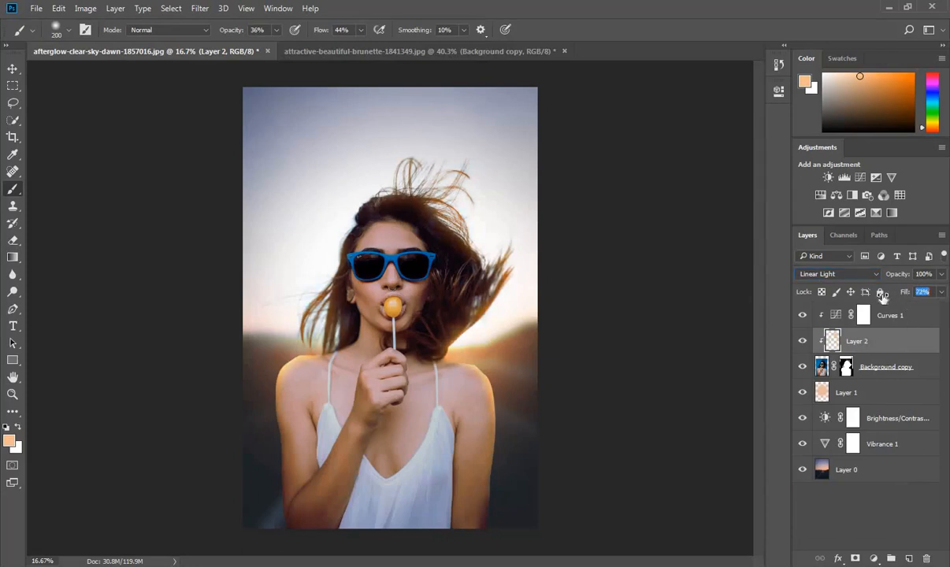
key(Return)
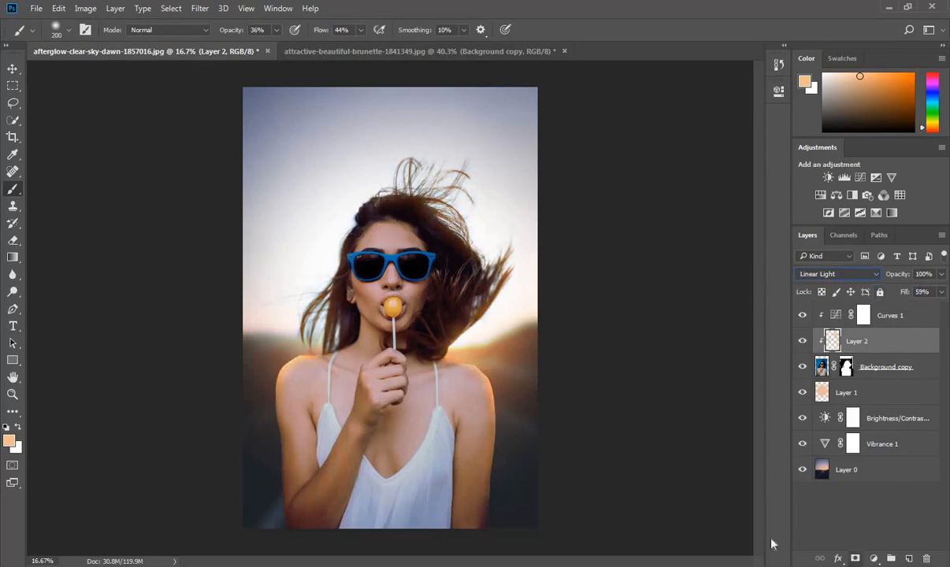
- Mask back the rim light on the shoulders with black using a 300 px brush, and compare the image with and without that layer
click(854, 558)
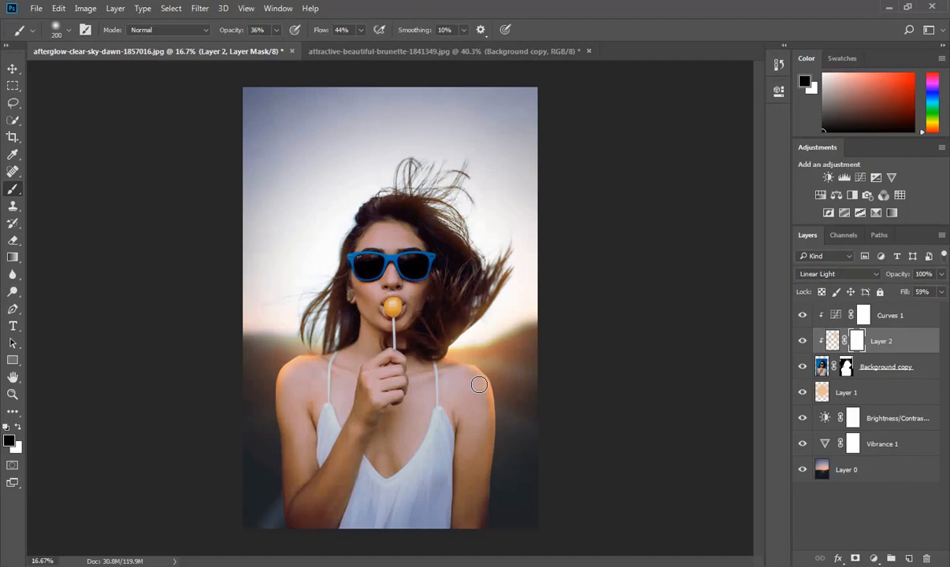
key(bracketright)
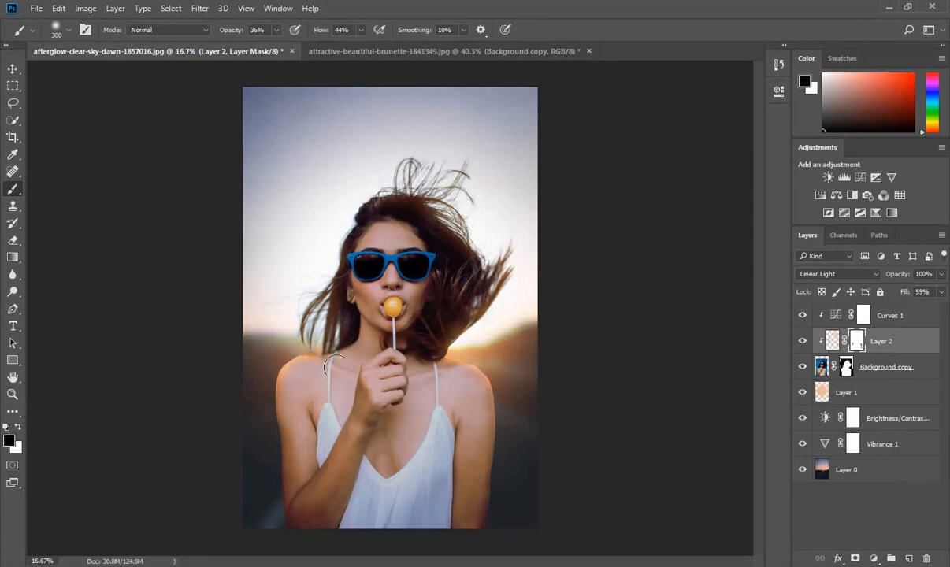
click(803, 341)
click(803, 341)
click(803, 341)
click(803, 341)
key(ctrl+2)
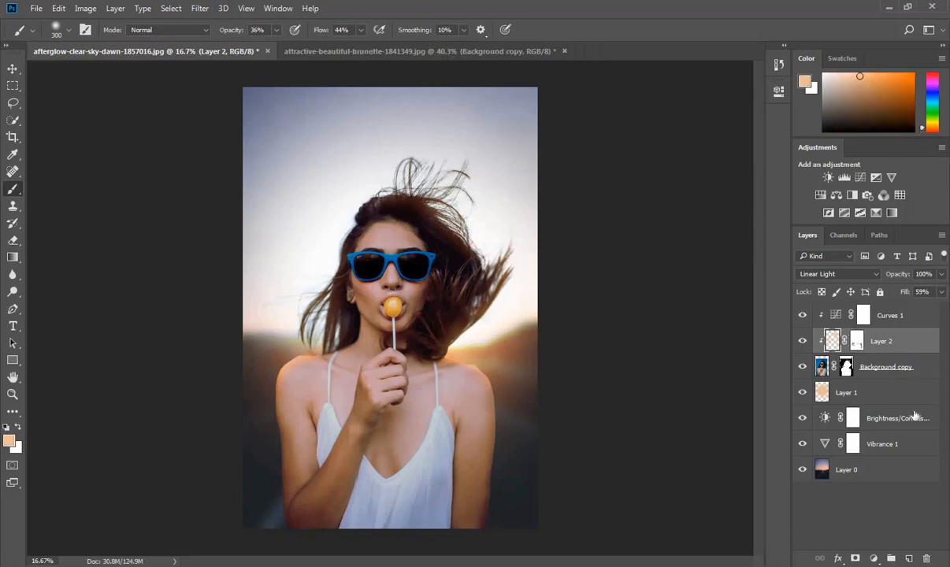
- Add a black Solid Color fill clipped to the woman above the rim-light layer and select its mask
click(875, 556)
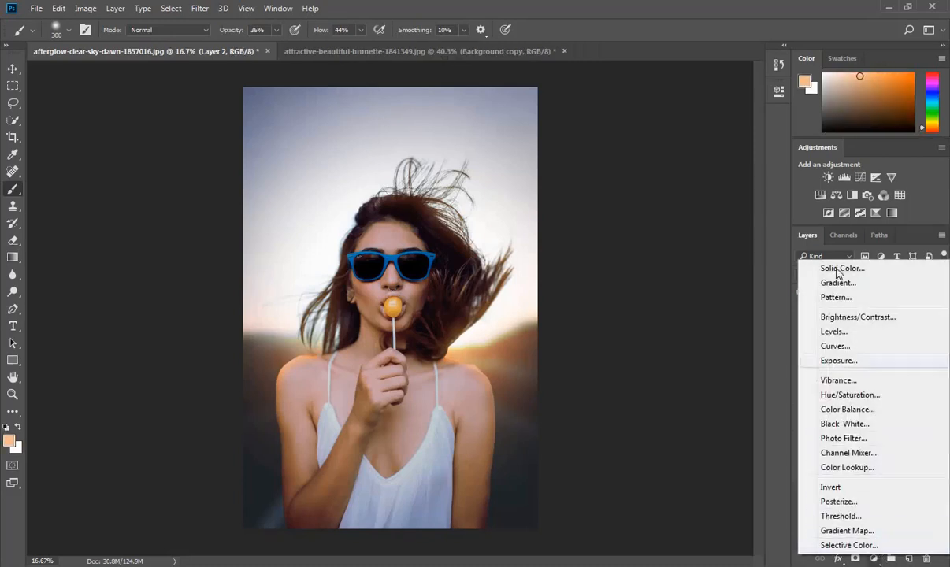
key(Return)
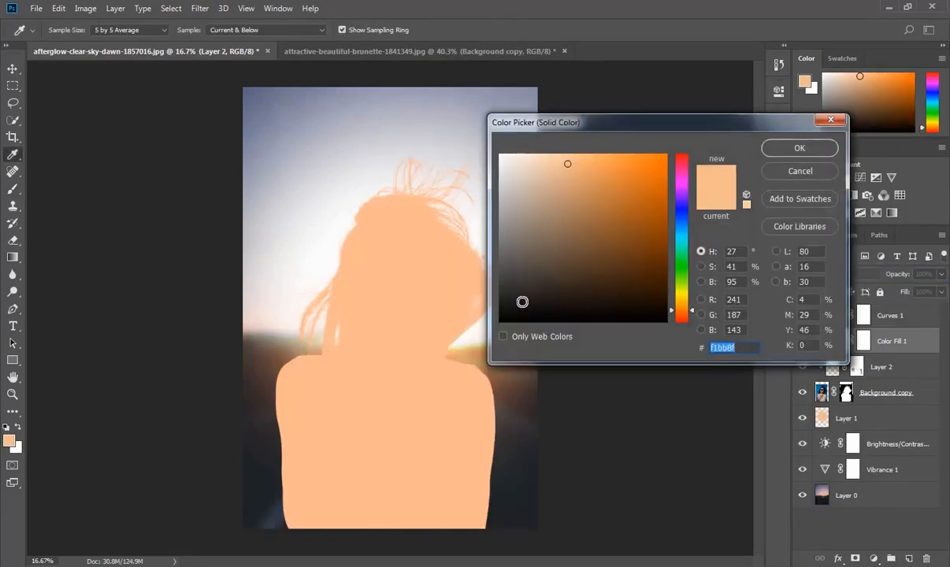
click(464, 351)
click(791, 148)
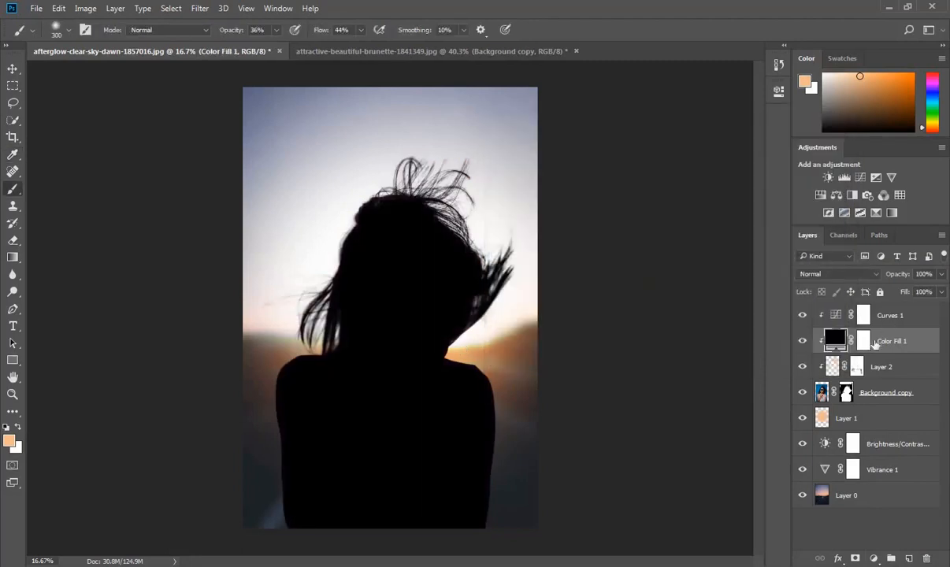
click(862, 340)
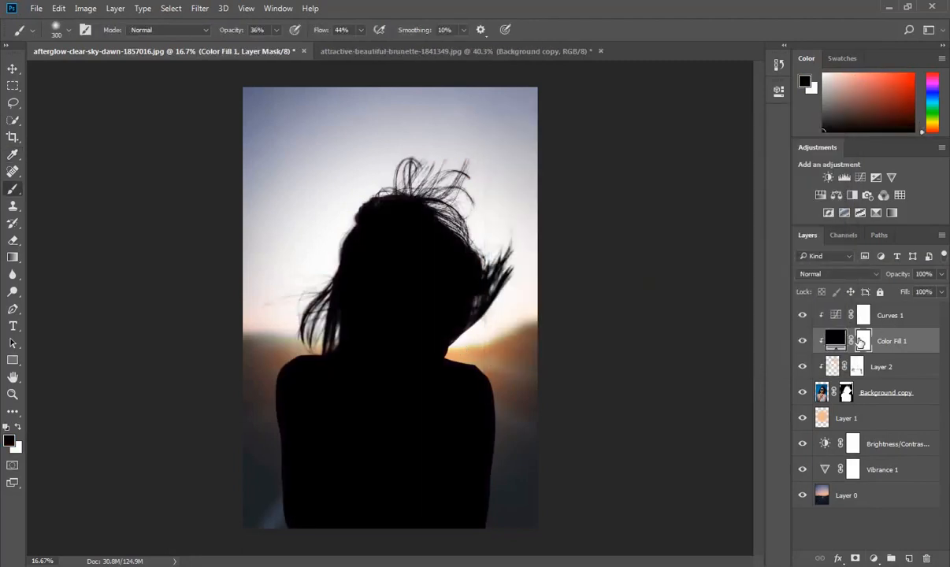
- Invert the black fill's mask to hide it, and set up a white brush at 9% opacity and 22% flow
click(85, 9)
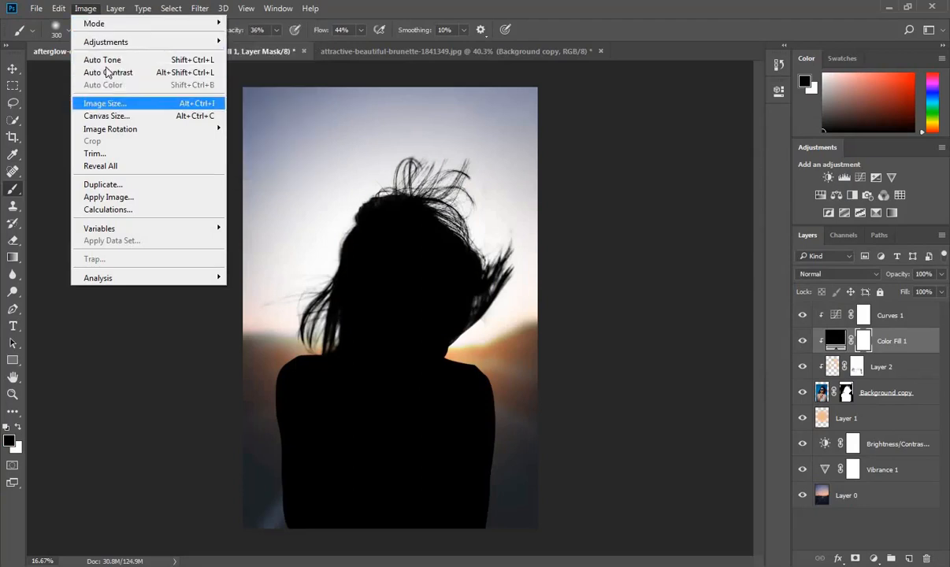
mouse_move(111, 44)
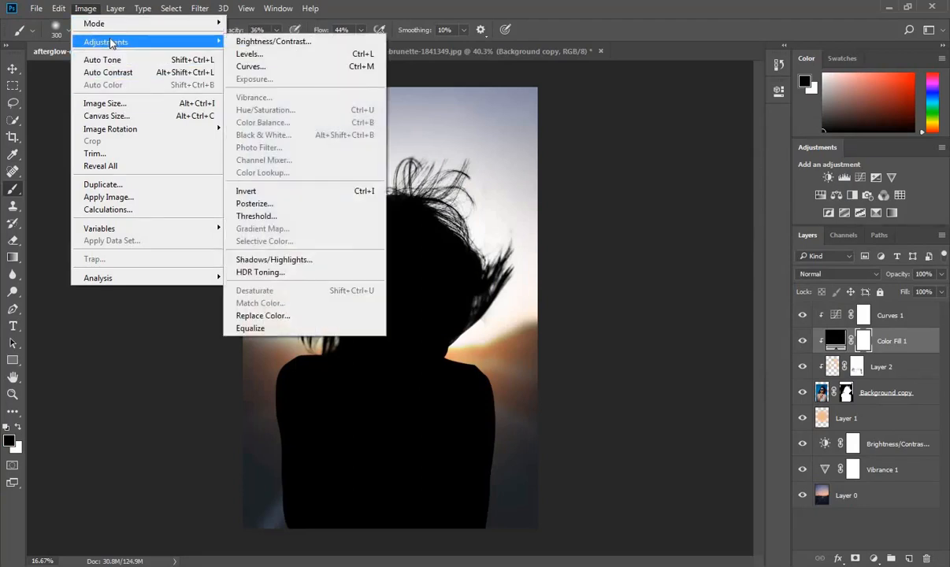
click(307, 191)
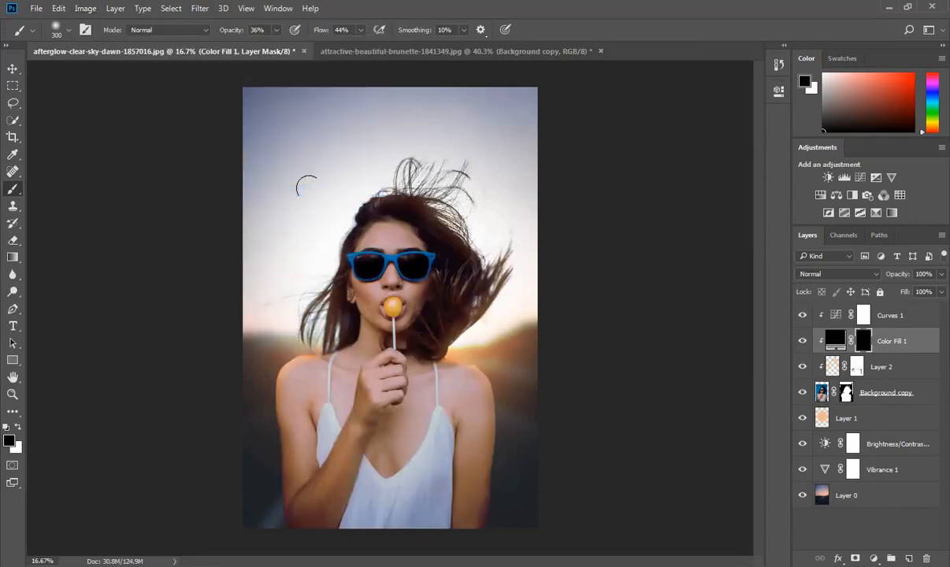
click(19, 426)
drag(228, 35, 229, 33)
drag(330, 32, 295, 32)
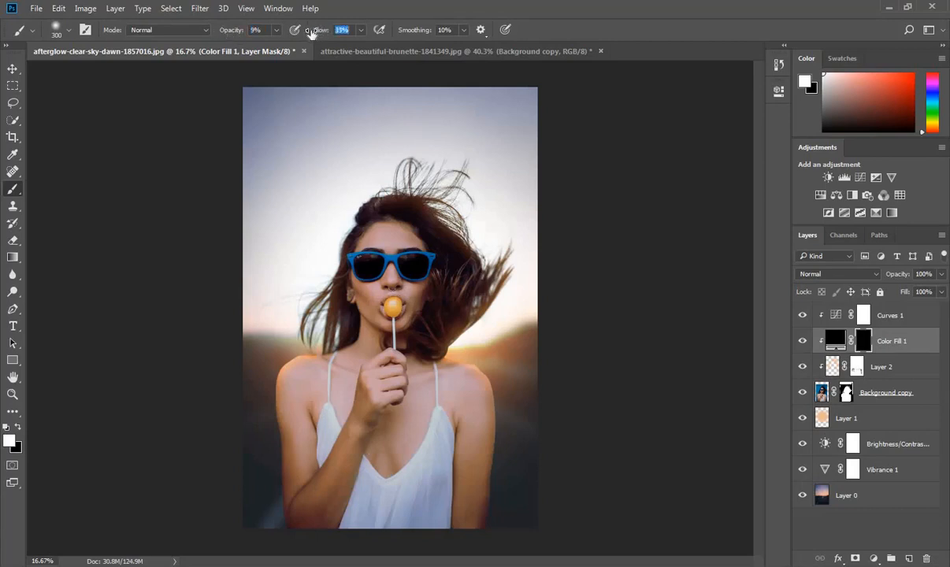
- Paint soft shading around the woman's chin, neck and hand on the black fill's mask with a low-opacity white brush
key(bracketleft)
key(bracketleft)
key(bracketleft)
key(bracketright)
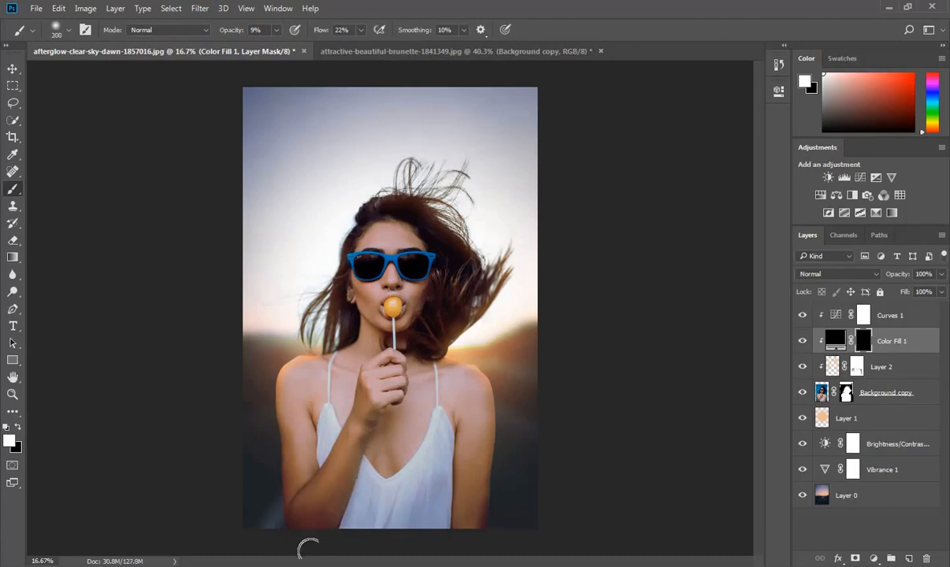
key(bracketright)
key(bracketright)
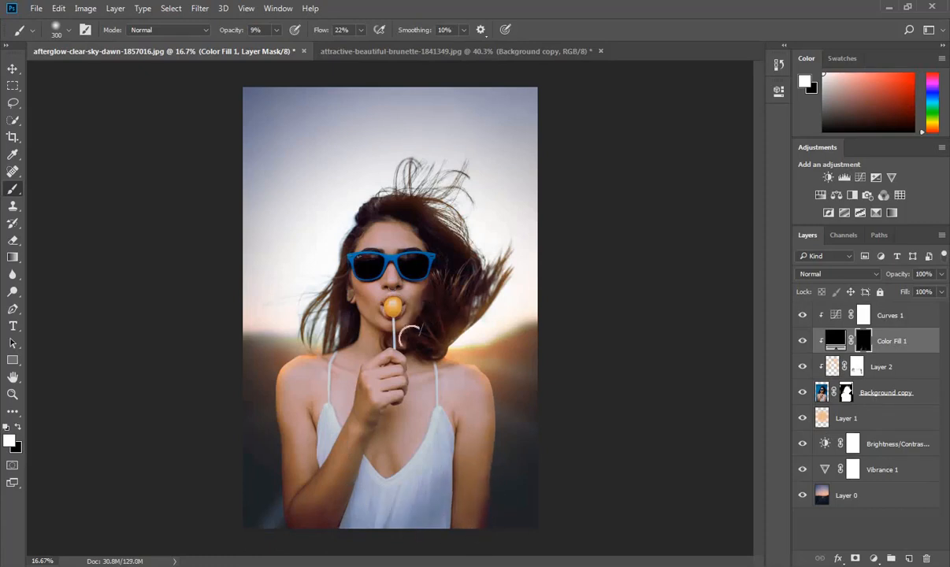
mouse_move(367, 344)
mouse_down()
mouse_move(371, 317)
mouse_move(416, 374)
mouse_up()
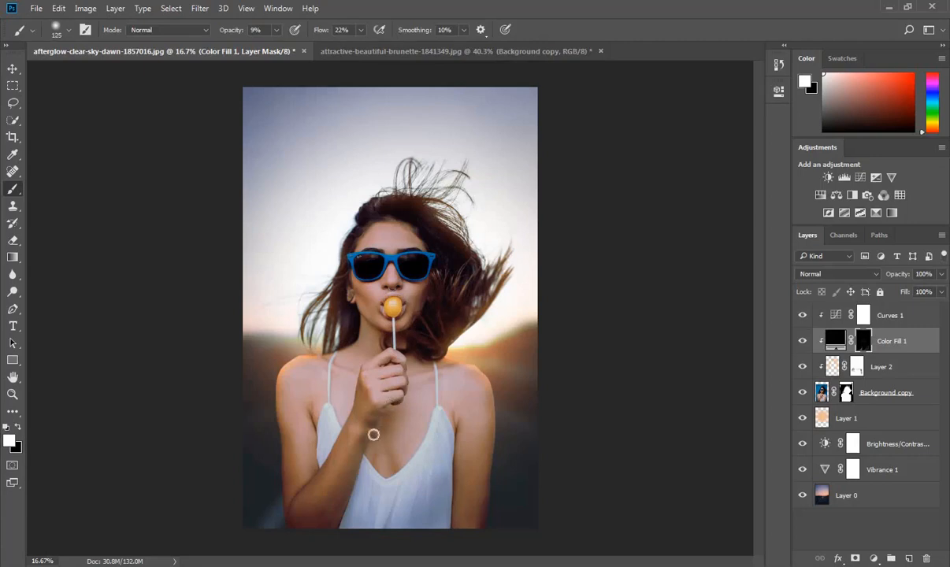
- Deepen the shading over the woman's dress and lower body, enlarging the brush from 200 px up to 500 px
key(bracketright)
key(bracketright)
key(bracketright)
key(bracketright)
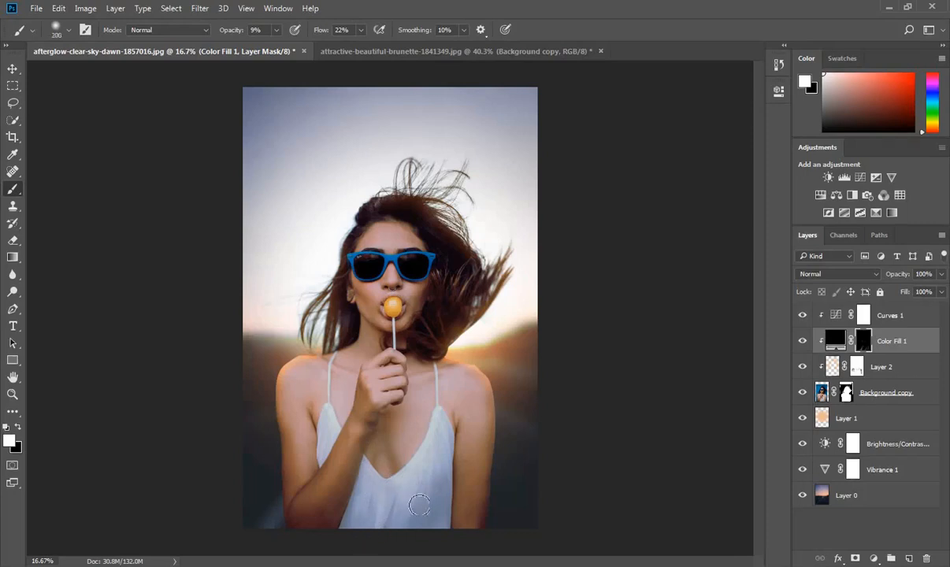
key(bracketright)
key(bracketright)
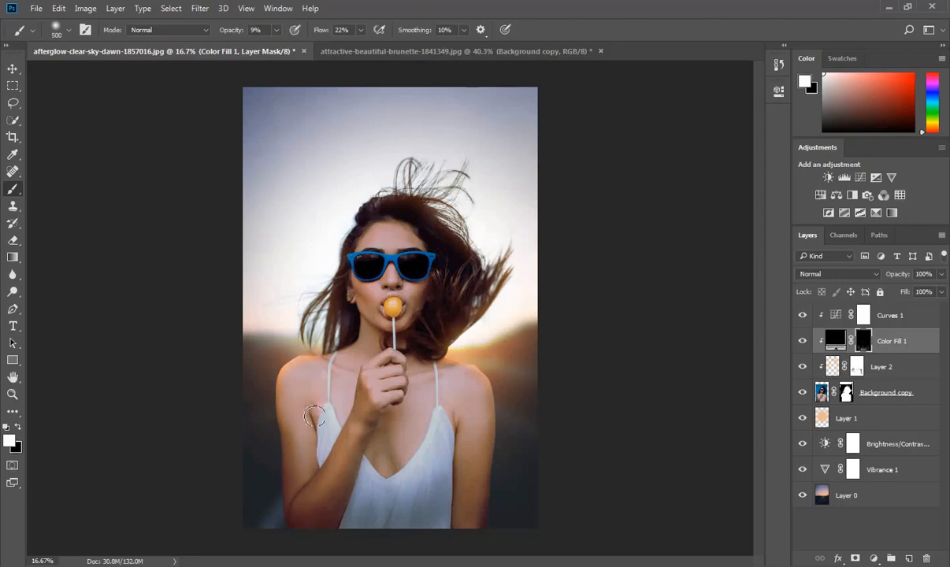
- Refine the shading with a smaller brush down to 90 px, and compare the image with and without the black fill
key(bracketleft)
key(bracketleft)
key(bracketleft)
key(bracketleft)
key(bracketleft)
key(bracketleft)
key(bracketleft)
click(801, 341)
click(801, 341)
click(802, 341)
click(802, 341)
- Add a near-white #fffcf9 Solid Color fill clipped to the woman above the black fill and invert its mask
click(909, 559)
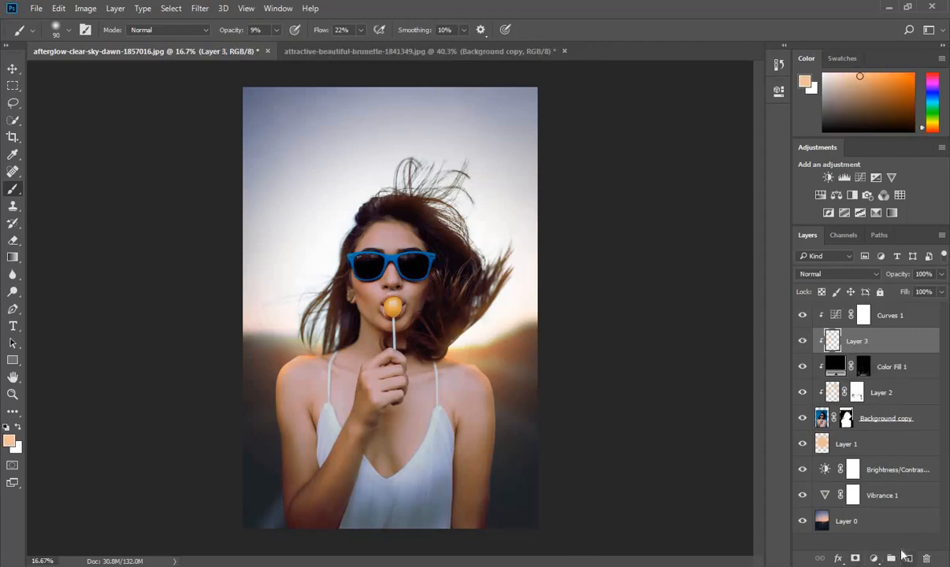
key(ctrl+z)
click(873, 560)
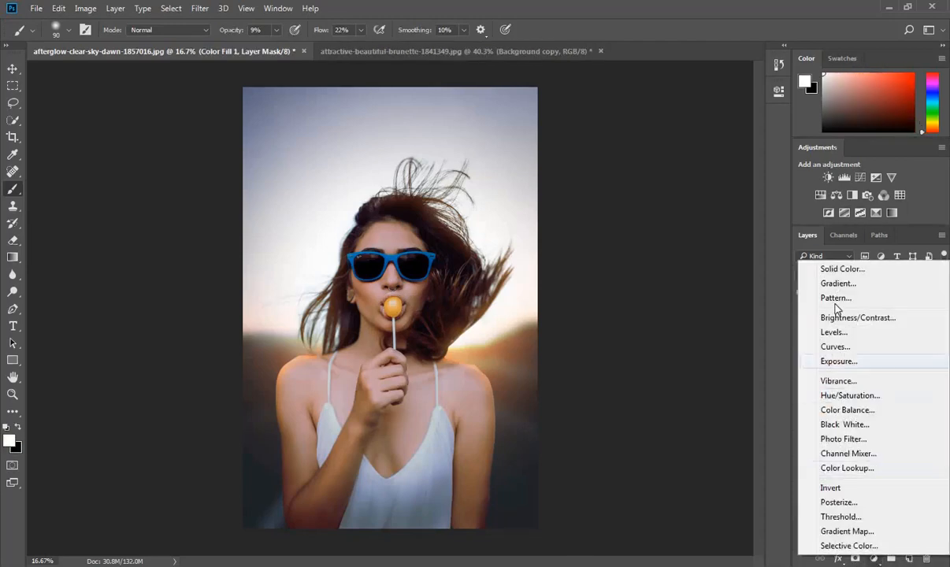
click(811, 267)
drag(536, 161, 502, 148)
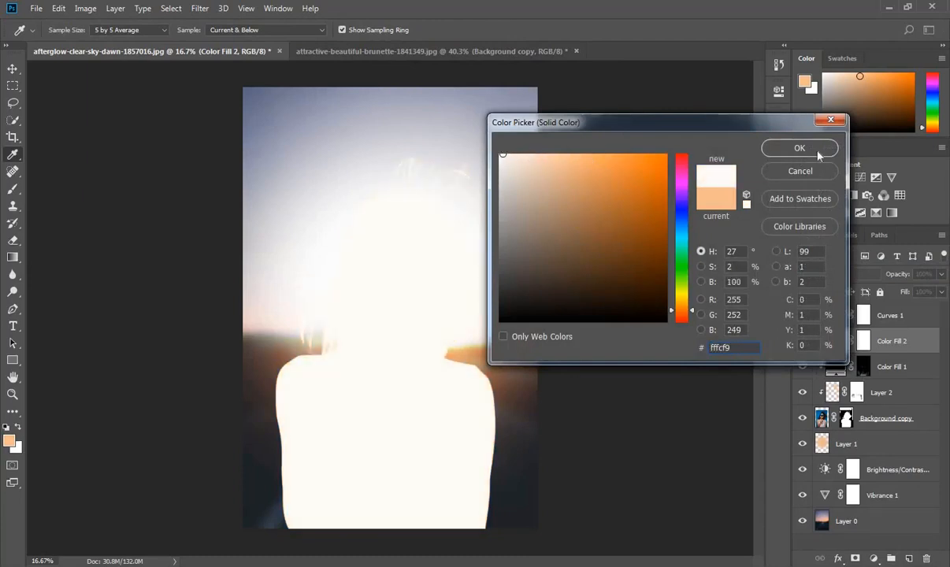
click(811, 150)
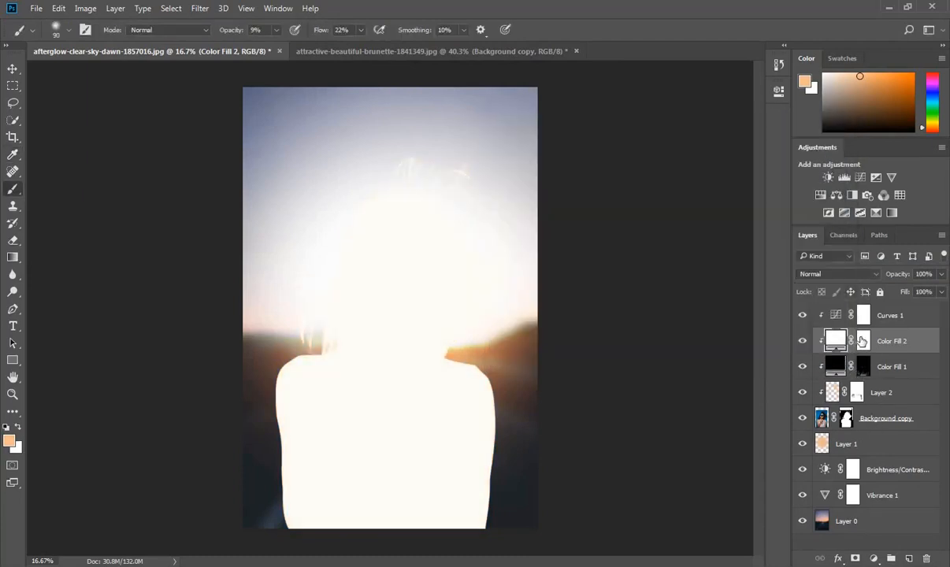
click(863, 340)
click(88, 9)
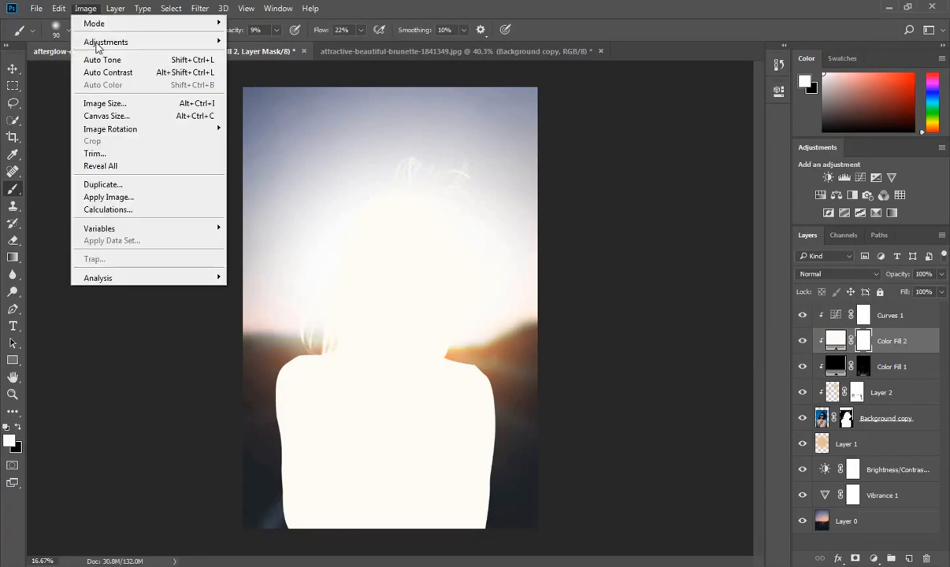
mouse_move(110, 41)
click(300, 192)
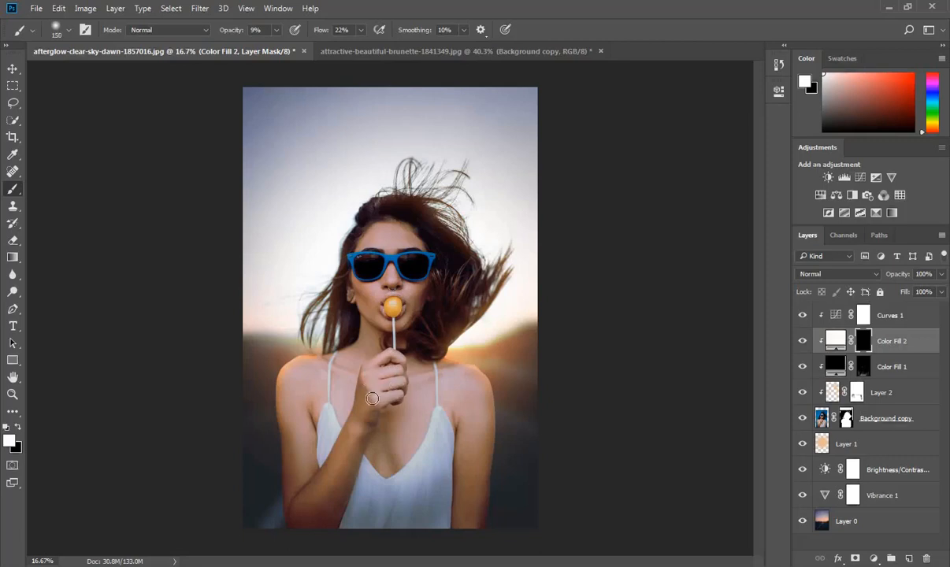
- Paint soft highlights on the woman's shoulders and arms on the near-white fill's mask, enlarging the brush to 300 px
key(bracketright)
key(bracketright)
key(bracketright)
key(bracketright)
key(bracketright)
key(bracketright)
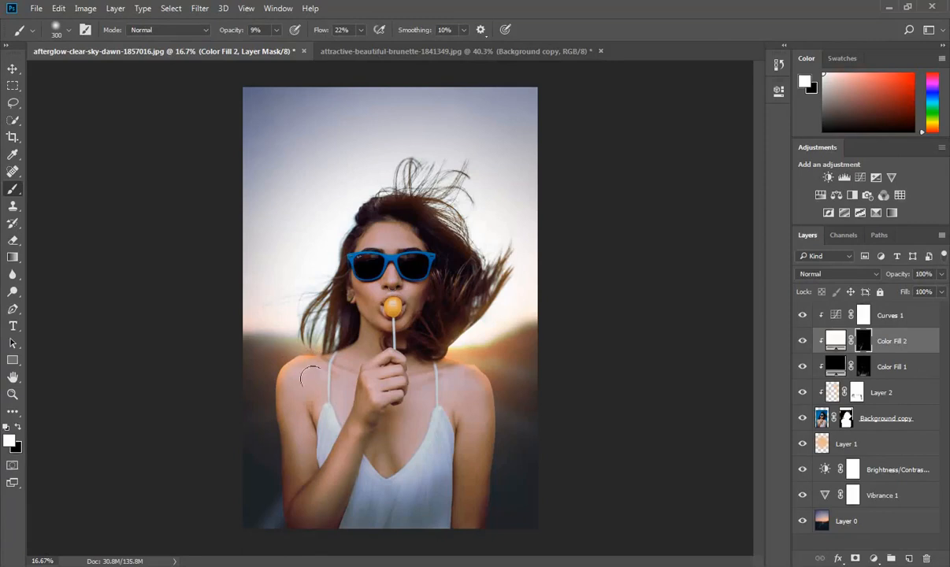
mouse_move(484, 398)
mouse_down()
mouse_move(439, 350)
mouse_move(445, 479)
mouse_move(434, 397)
mouse_move(465, 498)
mouse_move(442, 418)
mouse_move(385, 415)
mouse_move(400, 427)
mouse_move(434, 404)
mouse_move(367, 405)
mouse_move(377, 402)
mouse_move(340, 439)
mouse_move(341, 460)
mouse_up()
- Add highlights down the center of the woman's face, and compare the image with and without the near-white fill
click(802, 341)
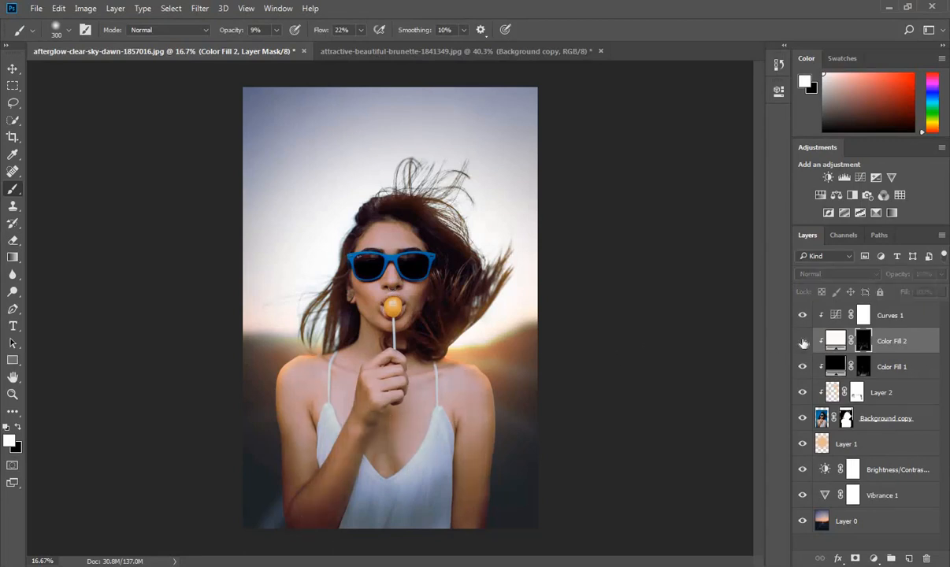
click(802, 341)
mouse_move(398, 243)
mouse_down()
mouse_move(365, 236)
mouse_move(373, 235)
mouse_move(387, 274)
mouse_move(380, 296)
mouse_move(371, 290)
mouse_move(366, 300)
mouse_move(368, 321)
mouse_move(414, 285)
mouse_move(395, 304)
mouse_up()
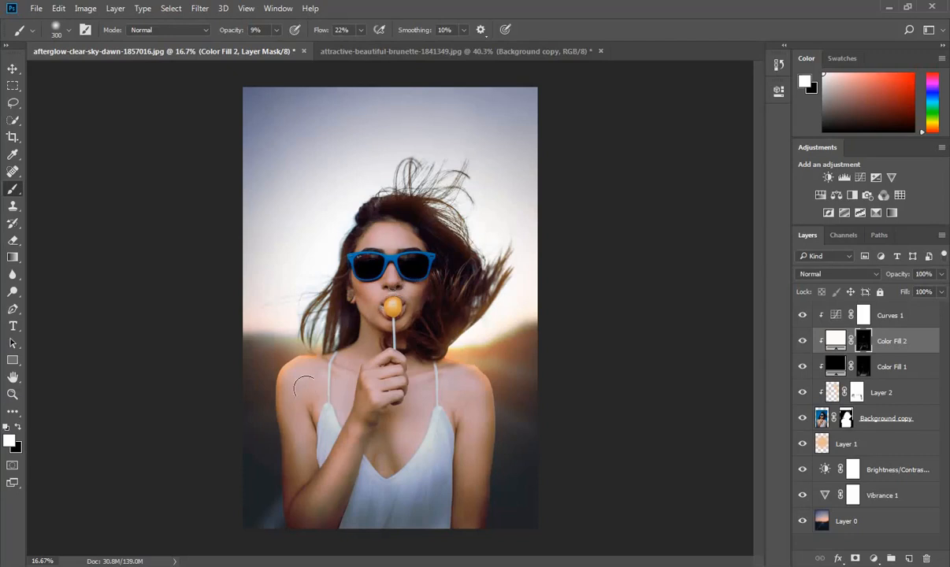
click(802, 341)
click(802, 341)
click(803, 341)
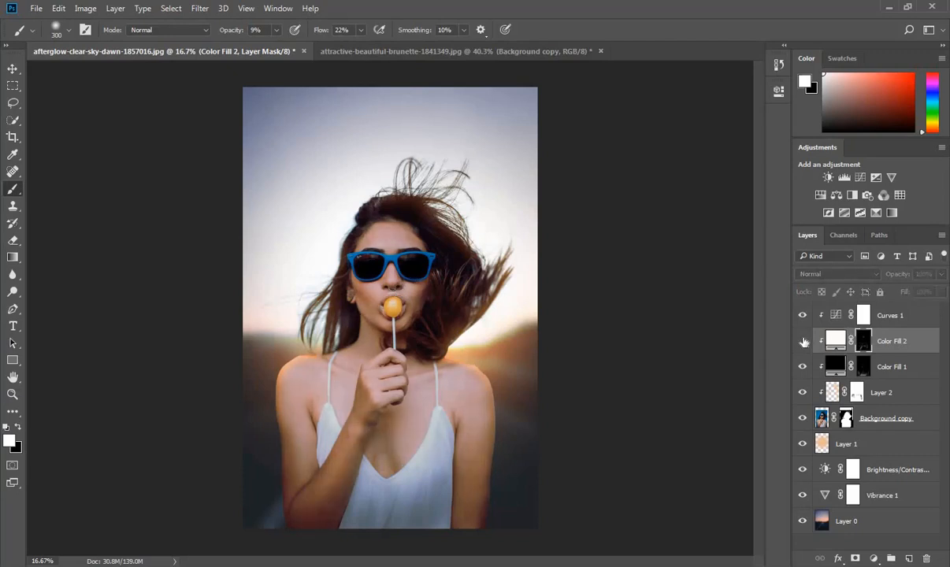
click(803, 341)
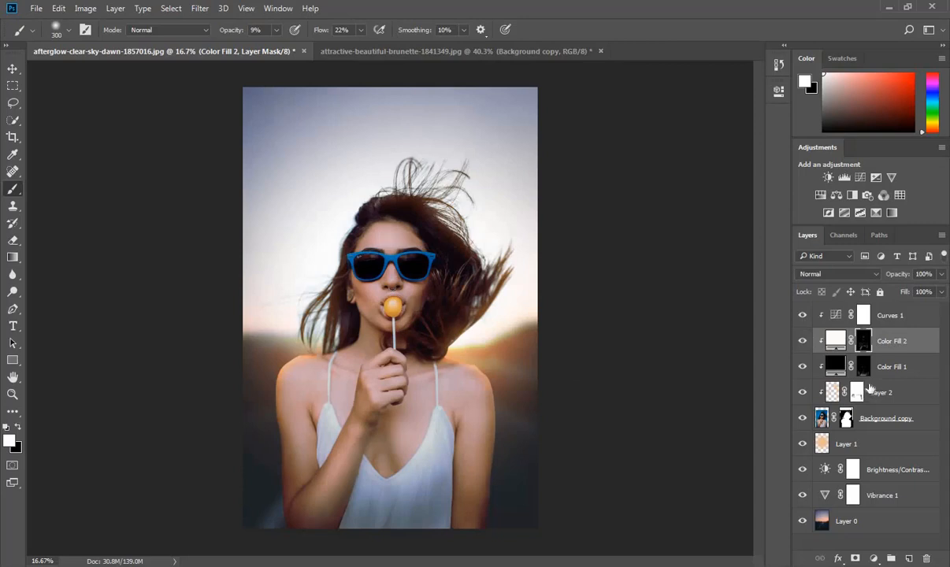
- Add a Color Lookup adjustment layer above Curves 1 and load the 2Strip.look 3D LUT
click(904, 316)
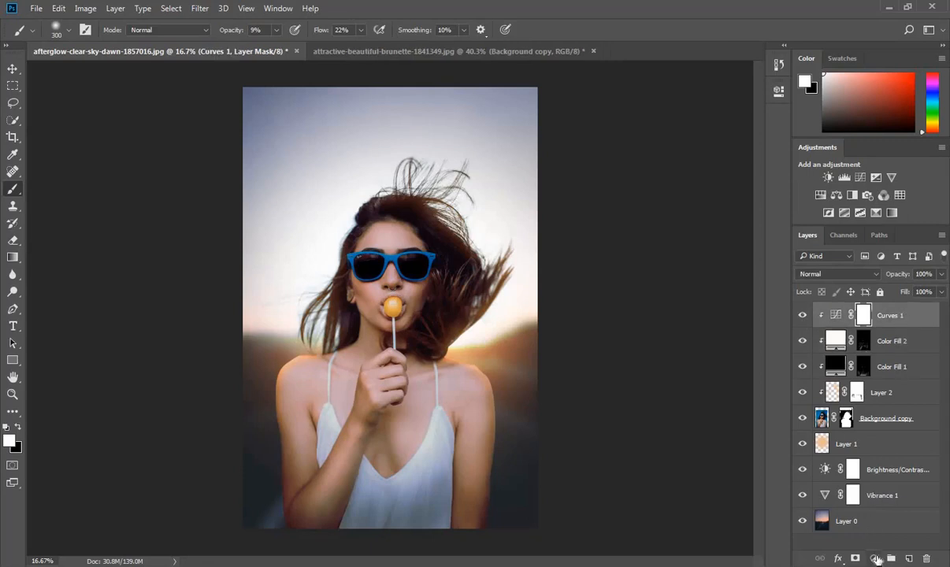
click(875, 559)
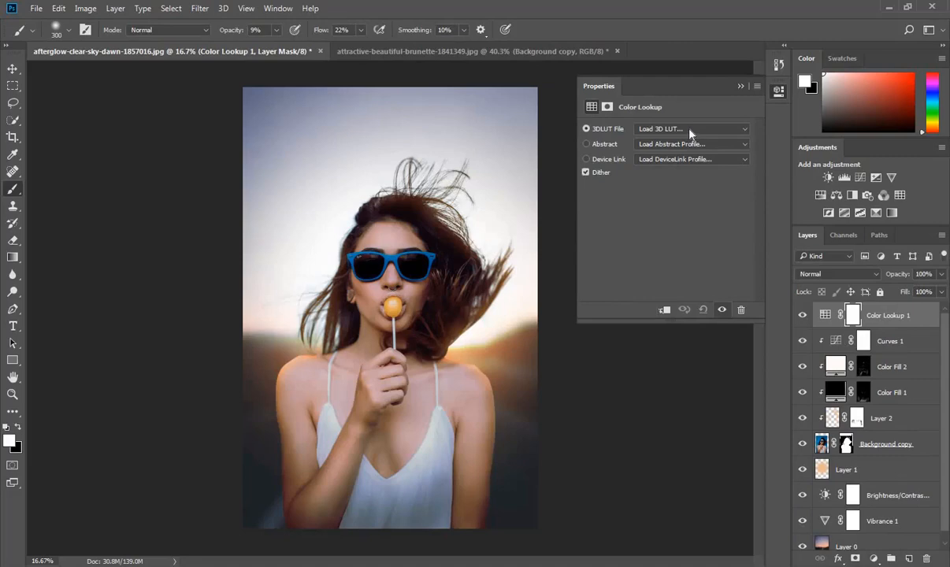
click(689, 131)
click(634, 177)
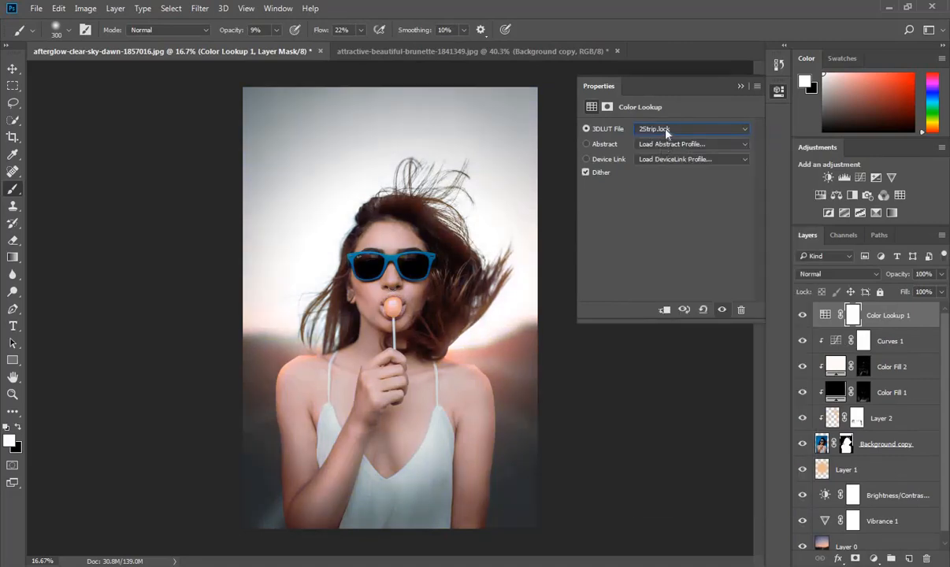
- Preview the available 3D LUTs on the composite and choose Kodak 5205 Fuji 3510 for the Color Lookup layer
key(Down)
key(Down)
key(Down)
key(Down)
key(Down)
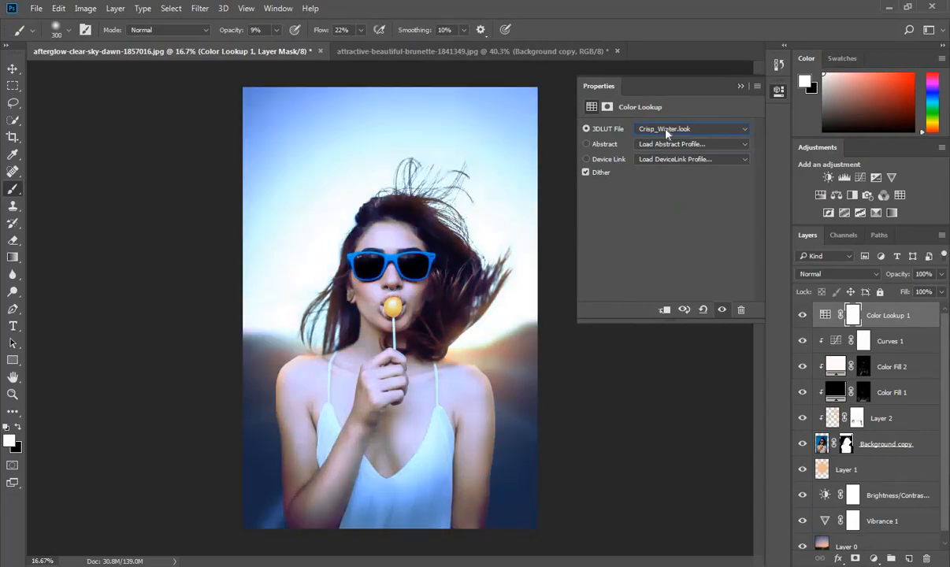
key(Down)
key(Down)
key(Down)
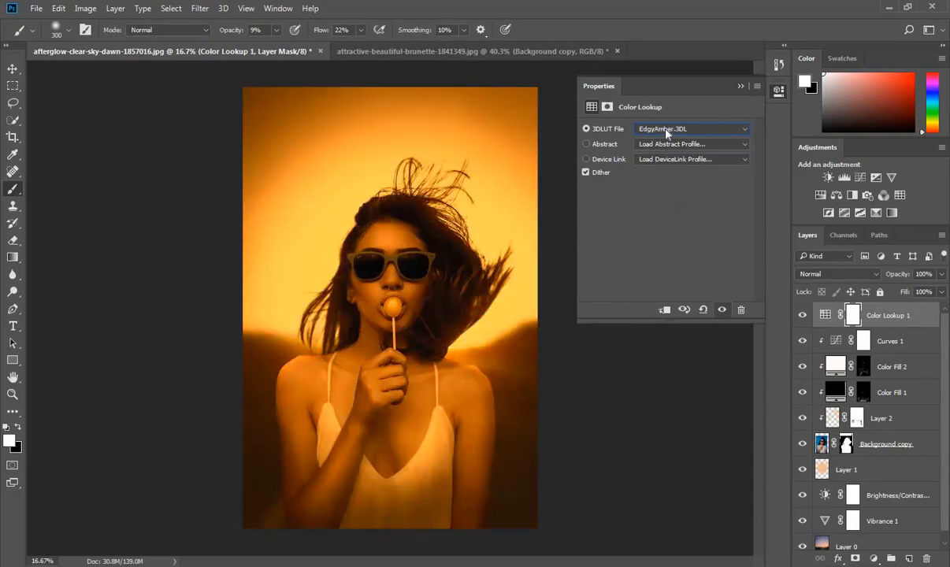
key(Down)
key(Down)
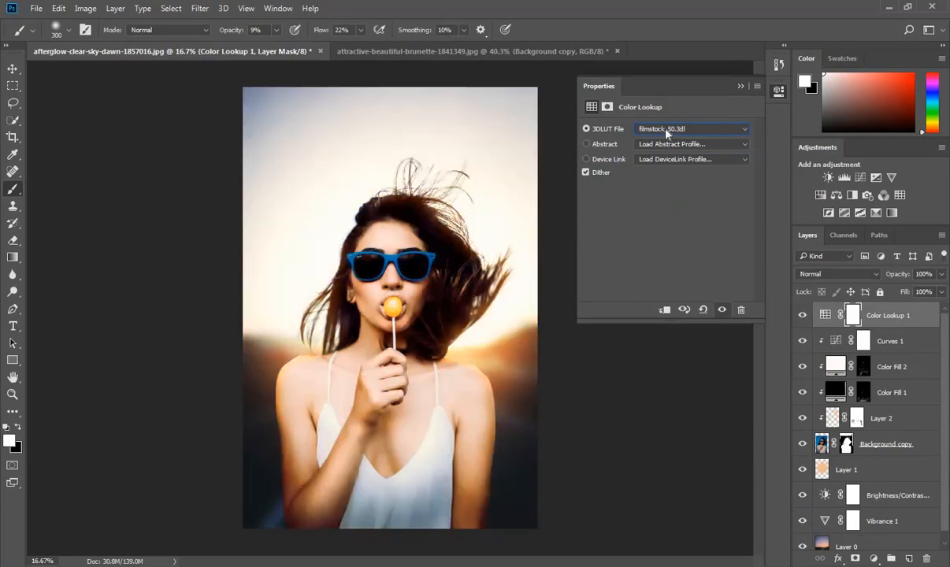
key(Down)
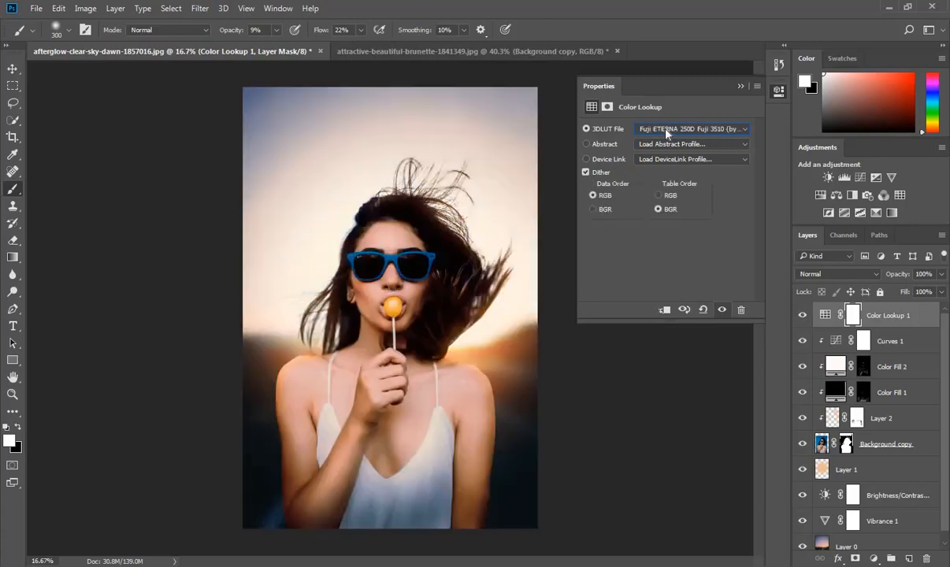
key(Down)
key(Down)
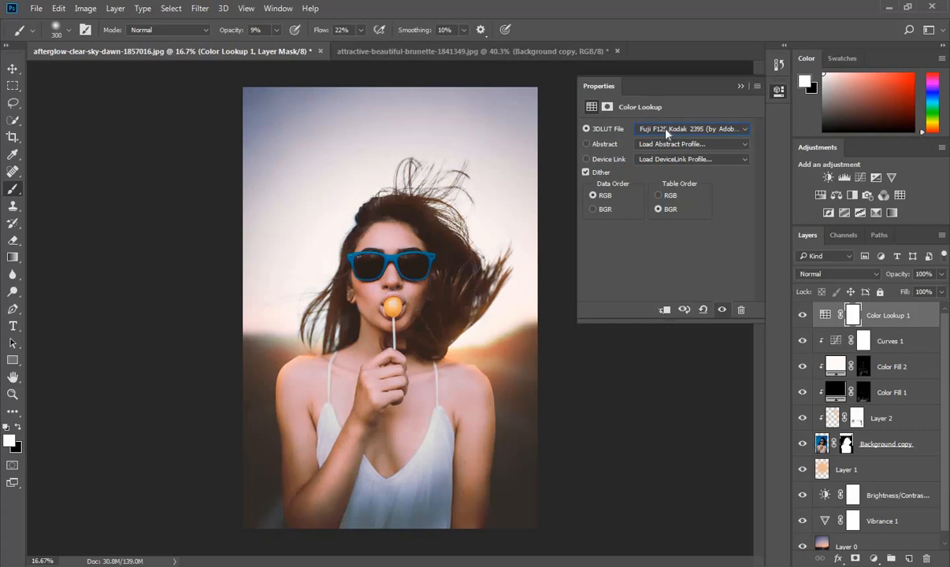
key(Down)
key(Down)
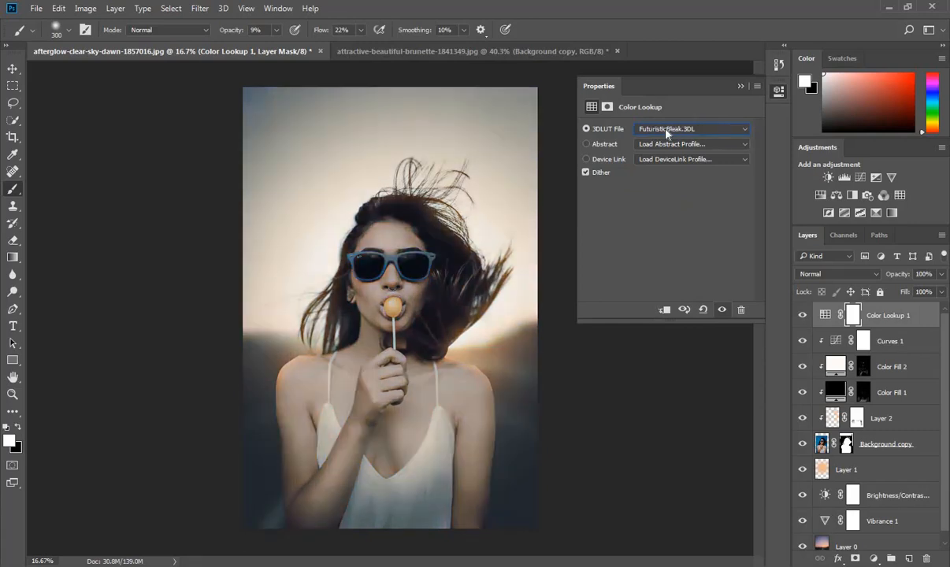
key(Down)
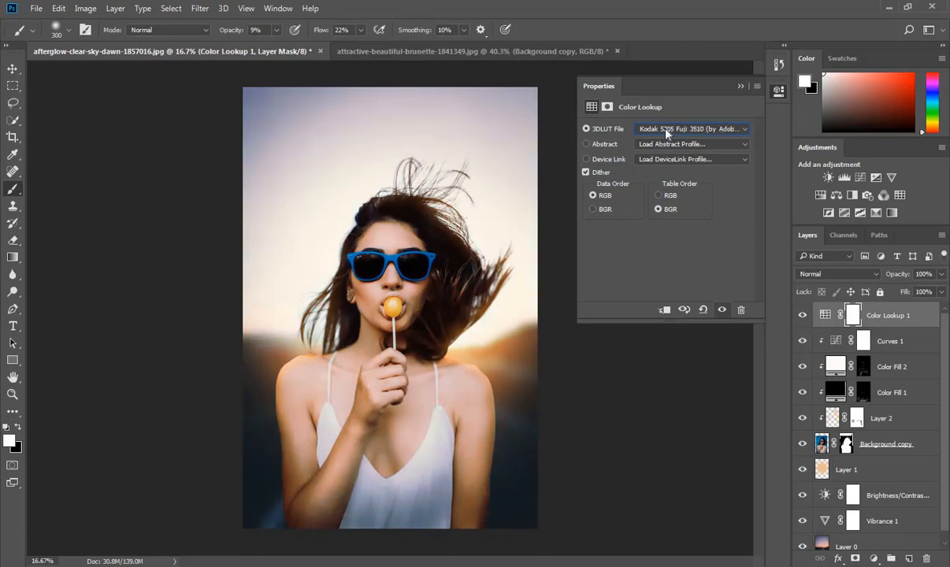
key(Down)
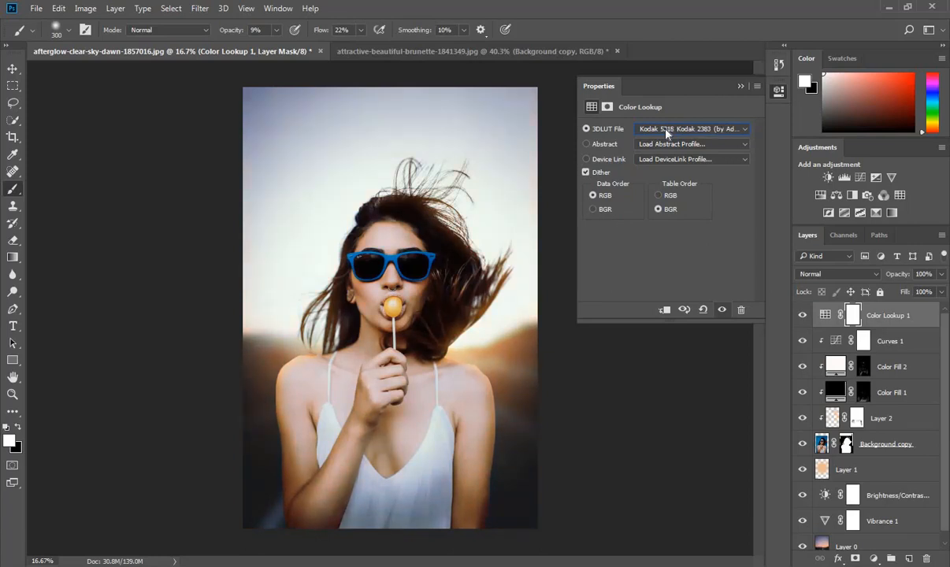
key(Down)
key(Up)
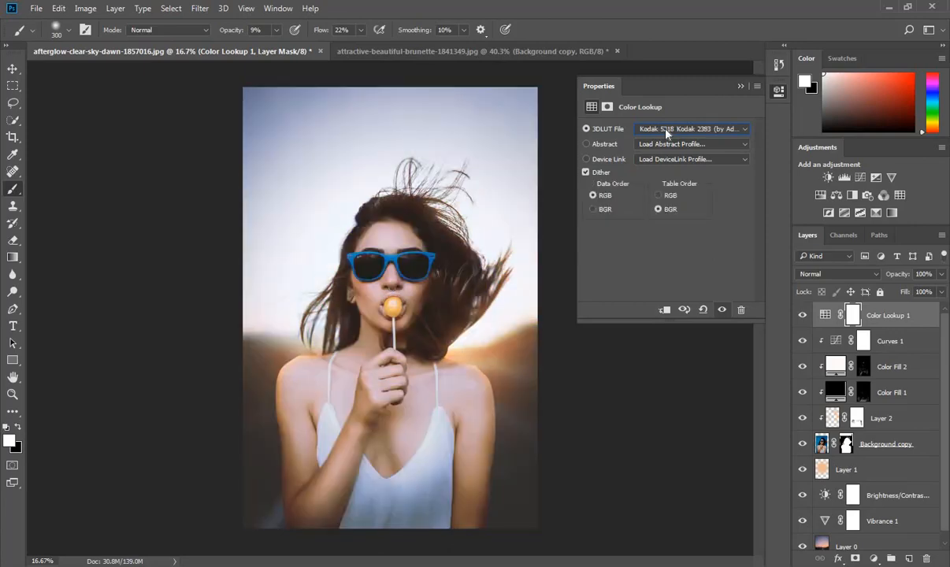
key(Up)
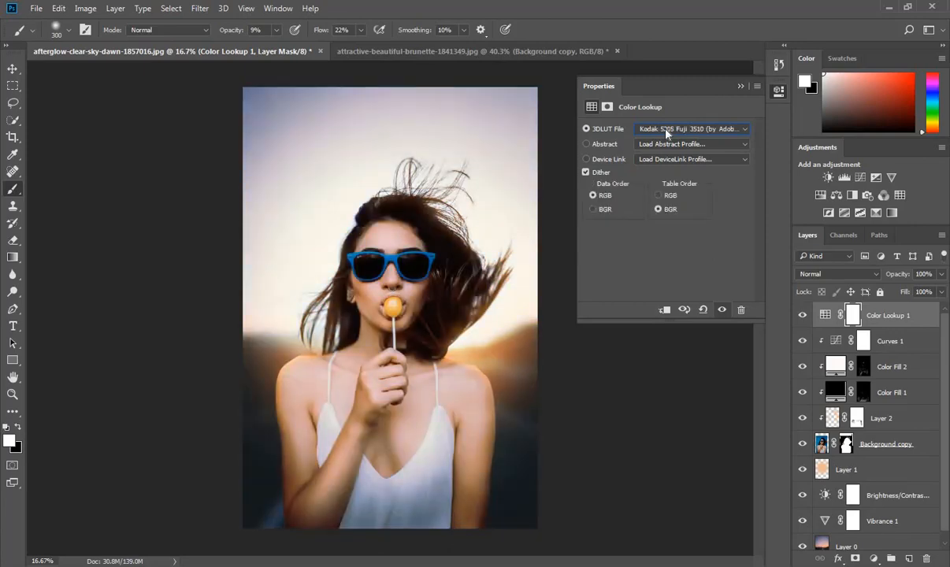
click(740, 87)
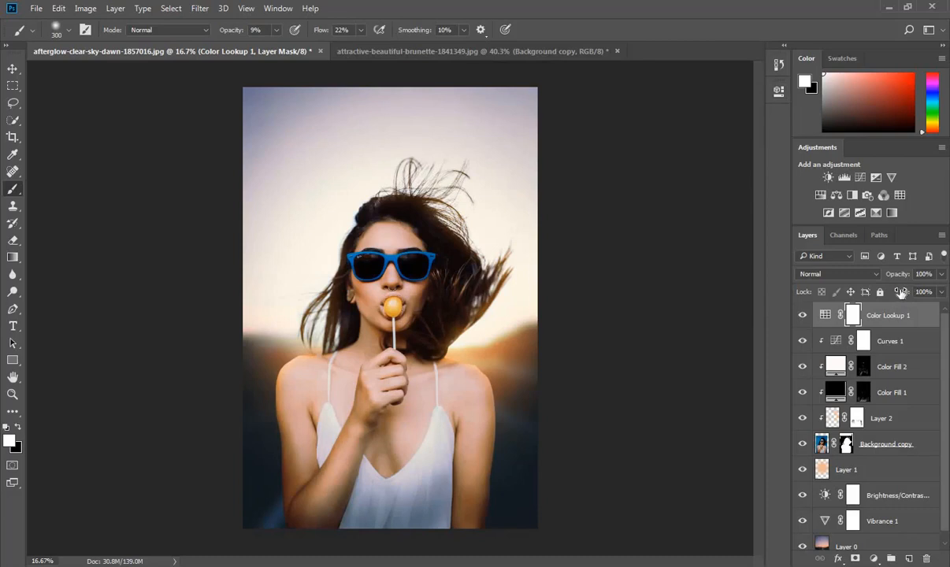
- Reduce the Color Lookup layer's fill to 78% and compare the composite with and without the grade
drag(905, 292, 896, 295)
click(801, 316)
click(801, 317)
click(801, 318)
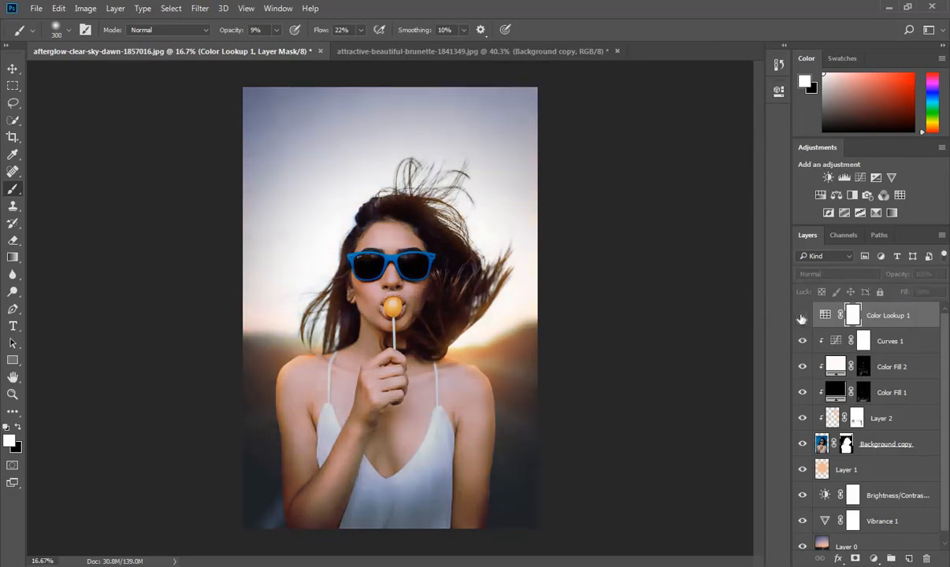
click(801, 317)
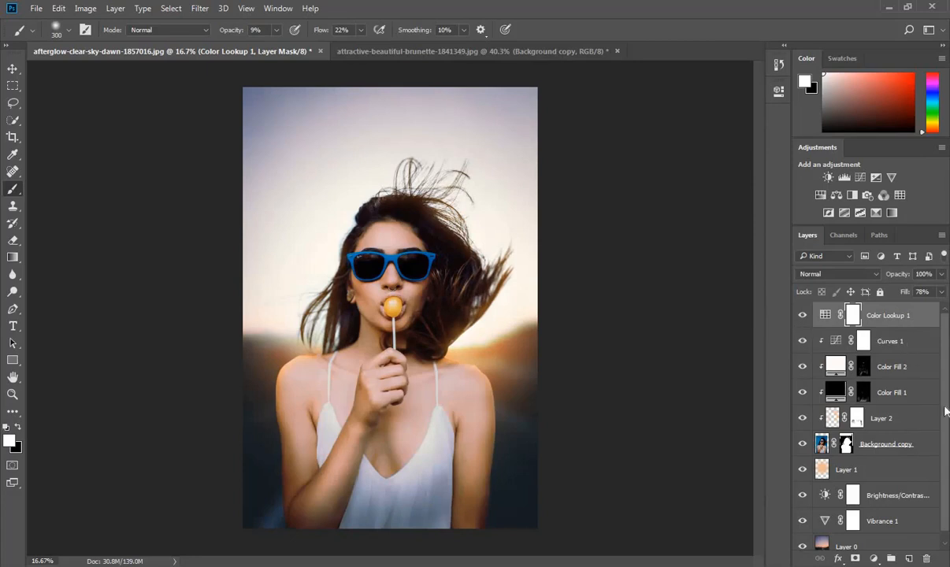
- Start a Field Blur on the Background copy layer's image, with the first pin on the woman's nose at 0 px blur
scroll(943, 419, down, 1)
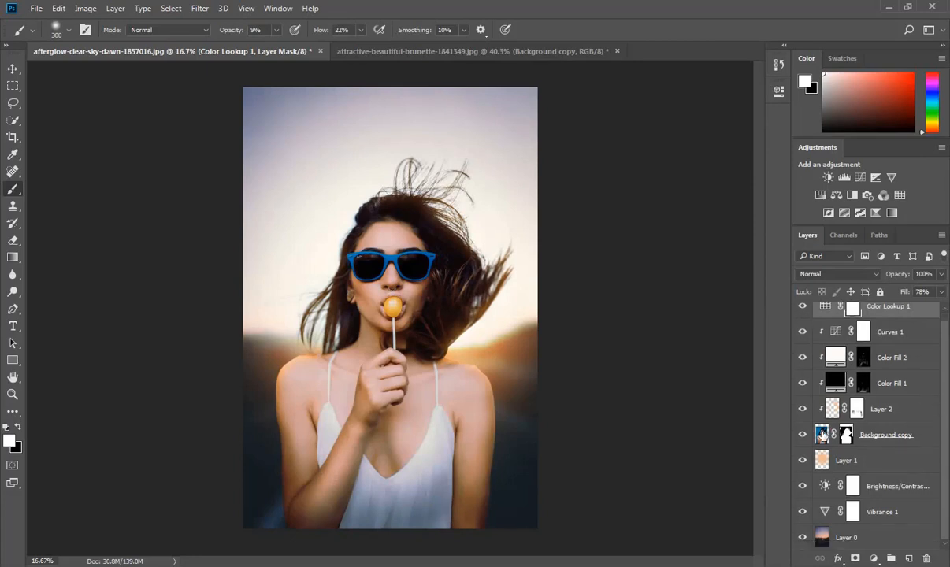
click(821, 433)
click(207, 10)
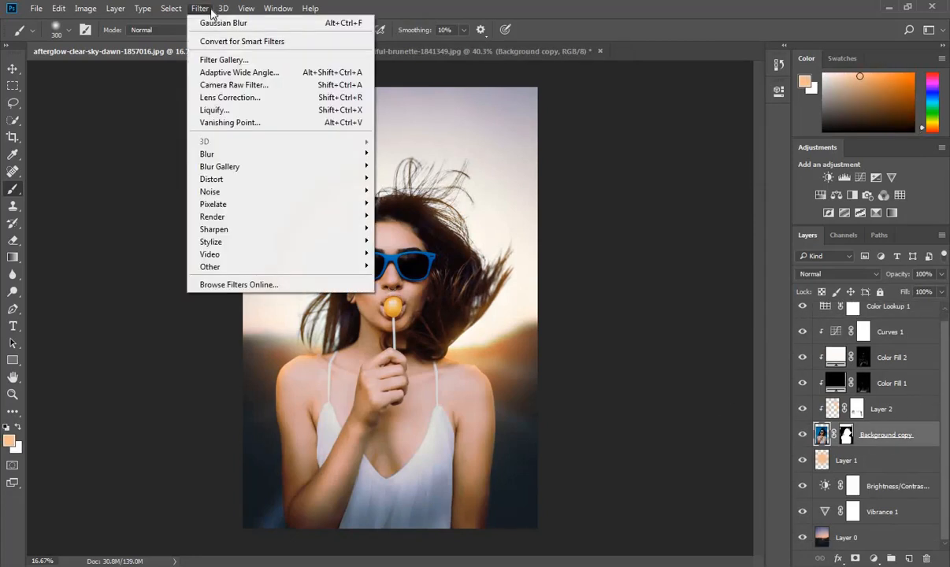
mouse_move(220, 158)
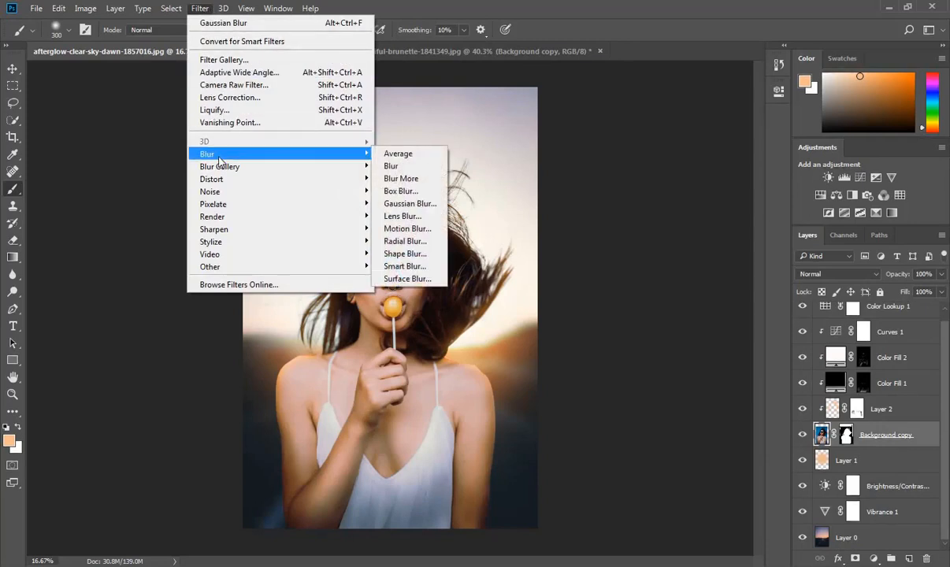
mouse_move(295, 172)
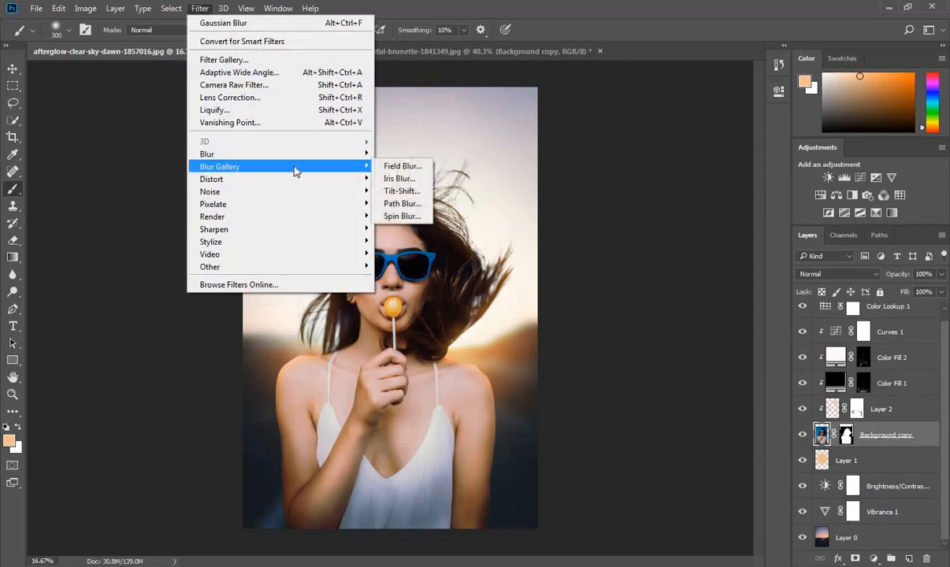
click(398, 167)
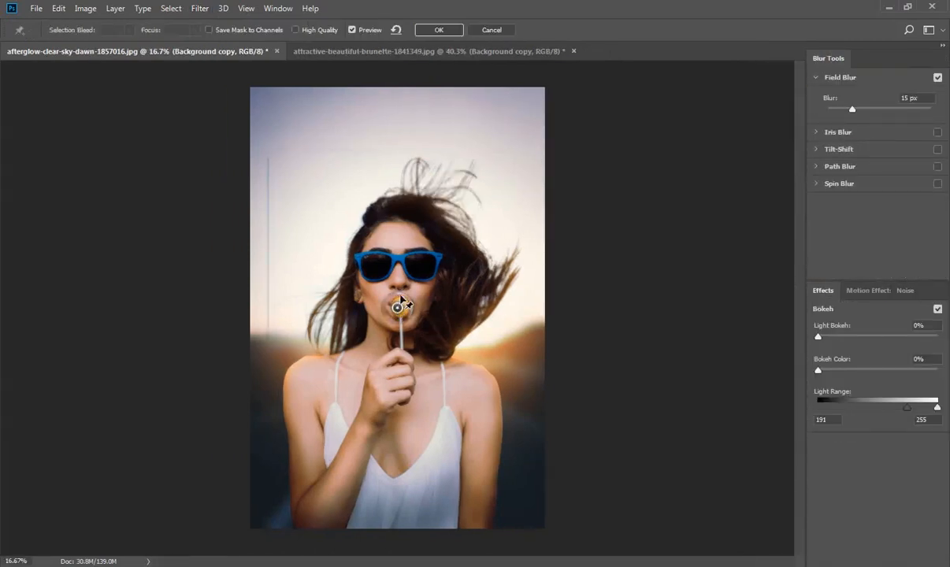
drag(397, 307, 404, 266)
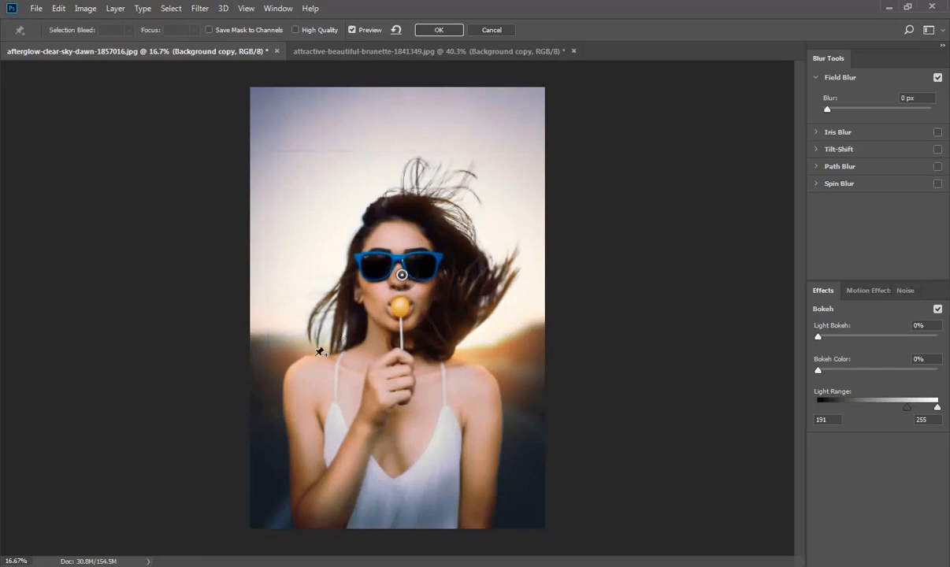
- Add 15 px blur pins beyond both shoulders and at both lower corners of the image, plus a 0 px pin on the woman's hand
click(265, 353)
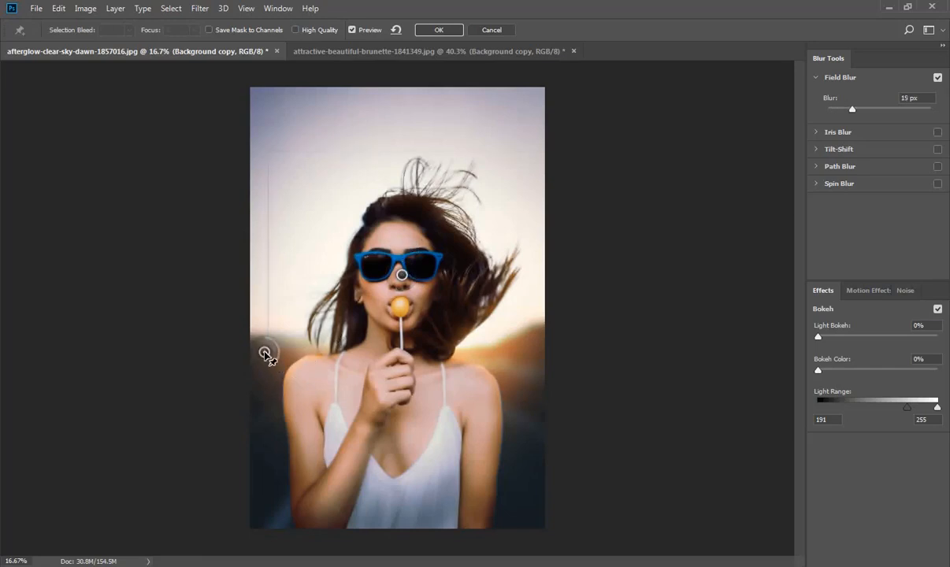
click(528, 357)
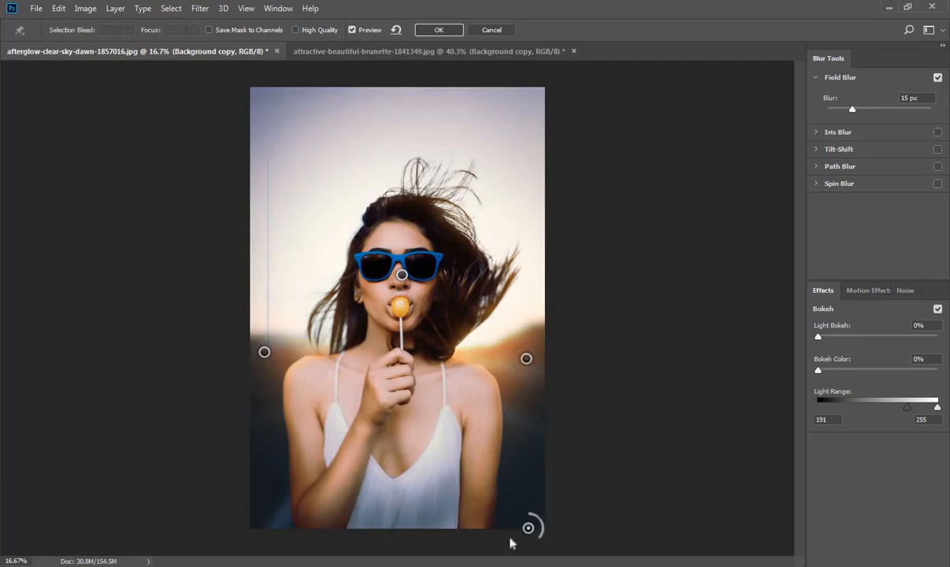
click(289, 538)
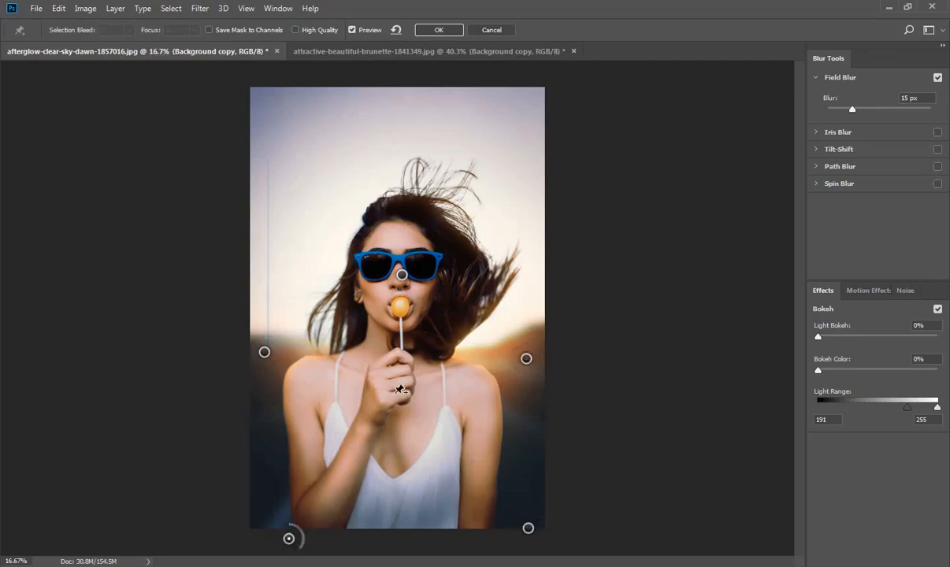
click(389, 384)
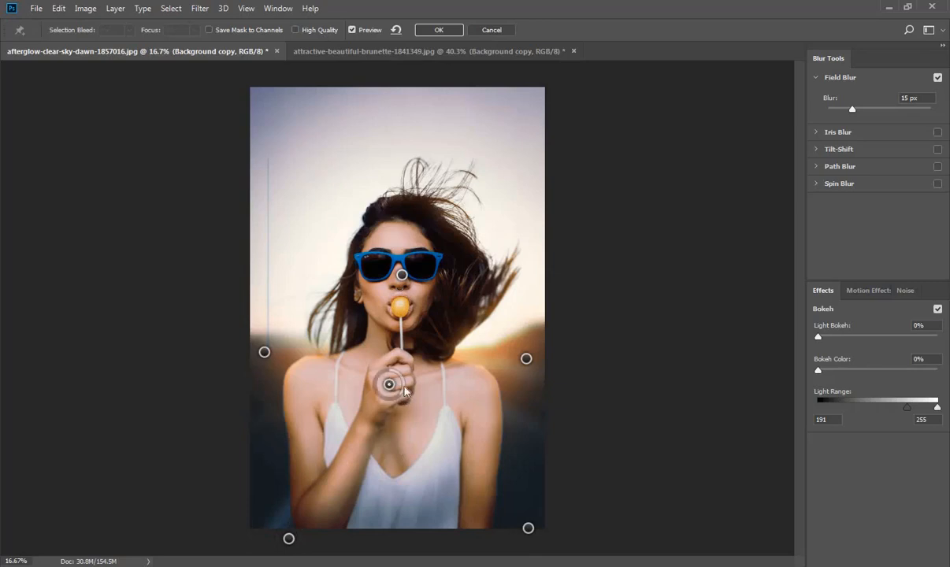
drag(405, 391, 533, 281)
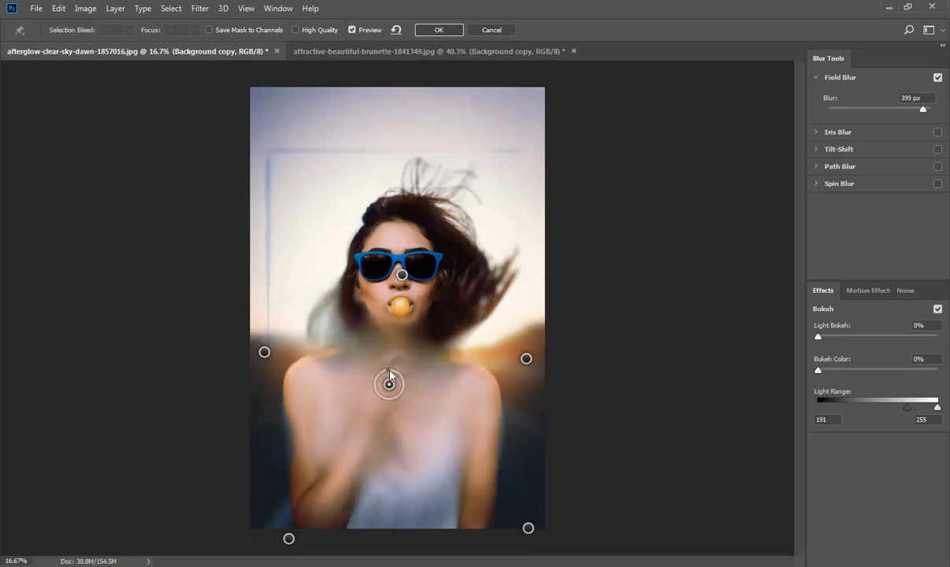
mouse_move(388, 378)
mouse_down()
mouse_move(393, 395)
mouse_move(398, 382)
mouse_up()
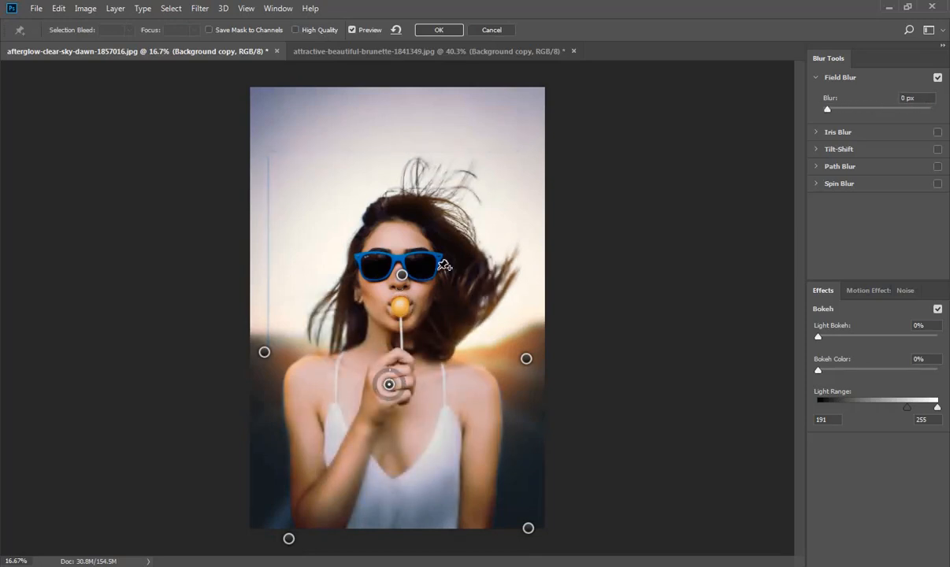
- Add 15 px blur pins near the image's upper-right corner, outside its right edge and near its left edge, and apply the Field Blur
click(512, 100)
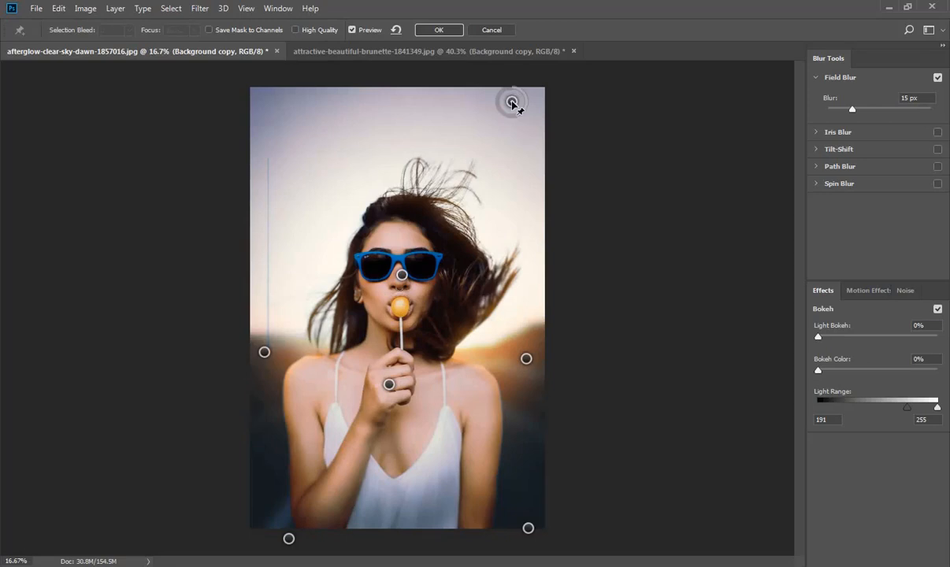
click(596, 245)
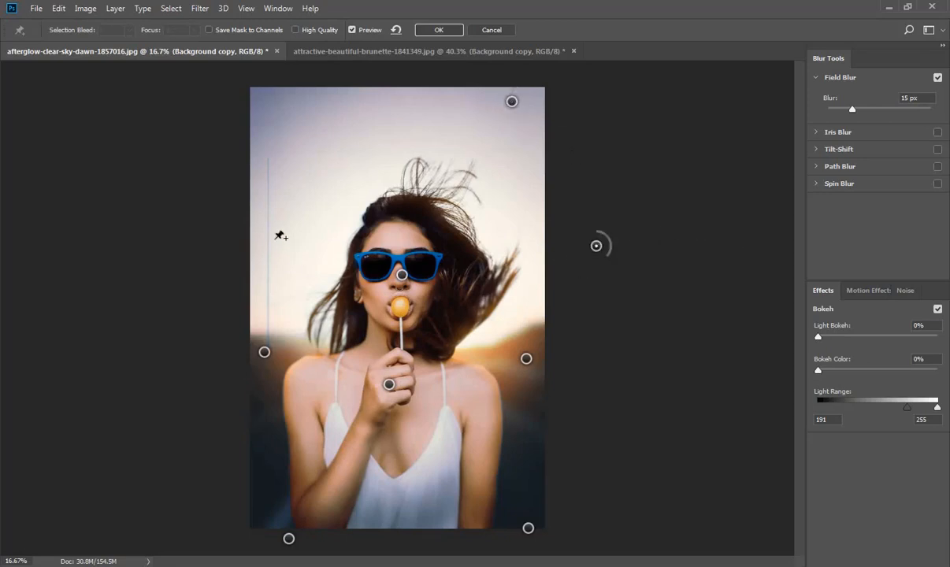
click(274, 239)
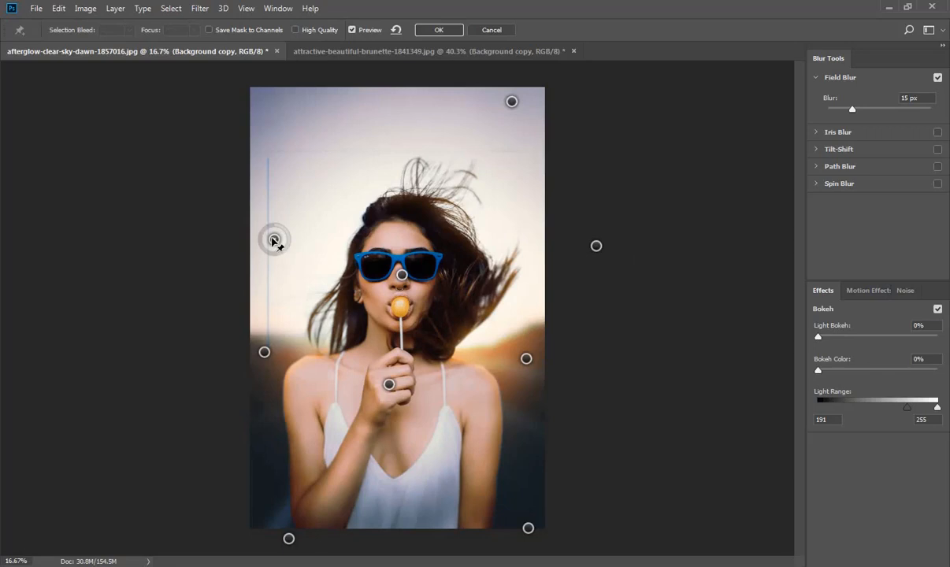
click(430, 33)
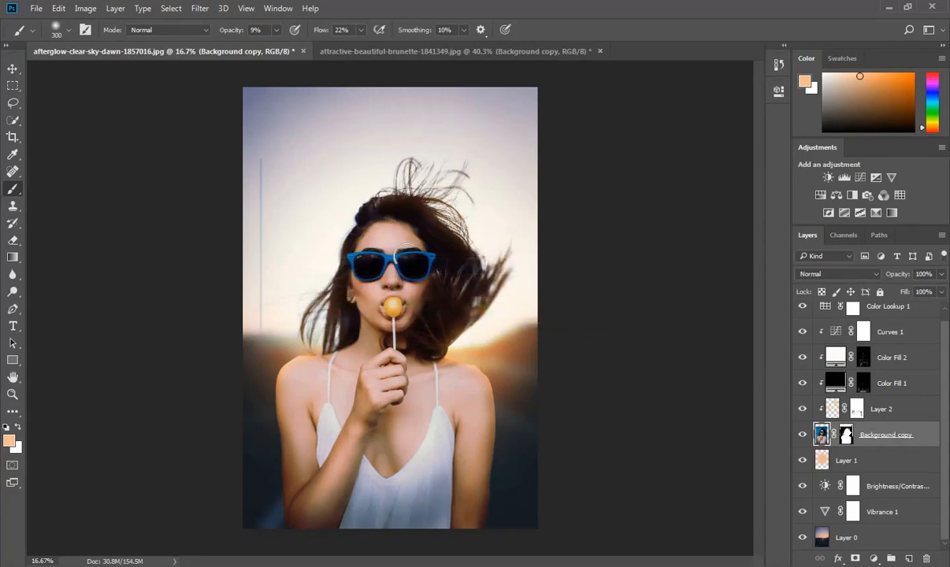
- Paint out the stray vertical and horizontal edge lines around the woman on the Background copy mask with a black 200 px brush at 100% opacity and flow
click(845, 434)
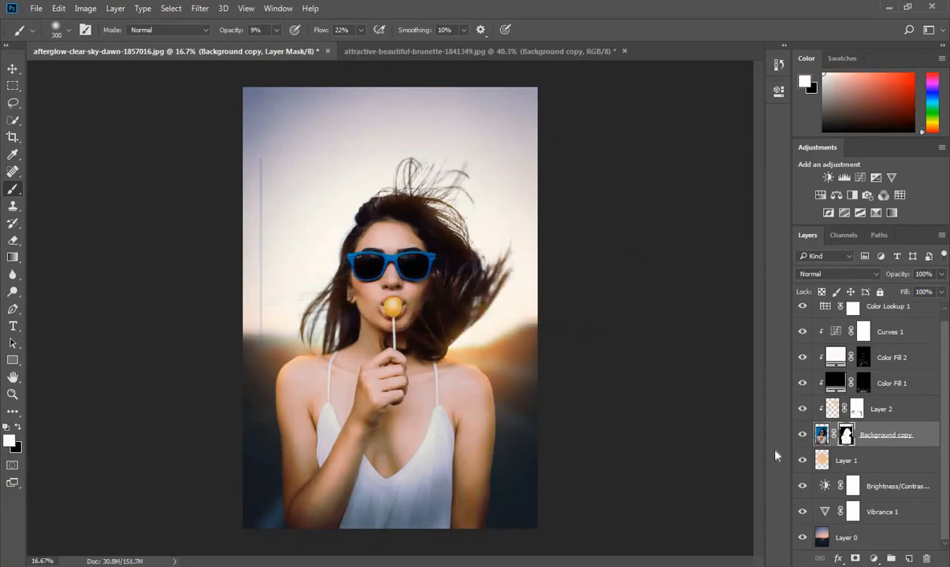
click(18, 426)
key(bracketleft)
key(bracketleft)
drag(230, 32, 392, 36)
drag(321, 30, 443, 34)
drag(255, 148, 256, 497)
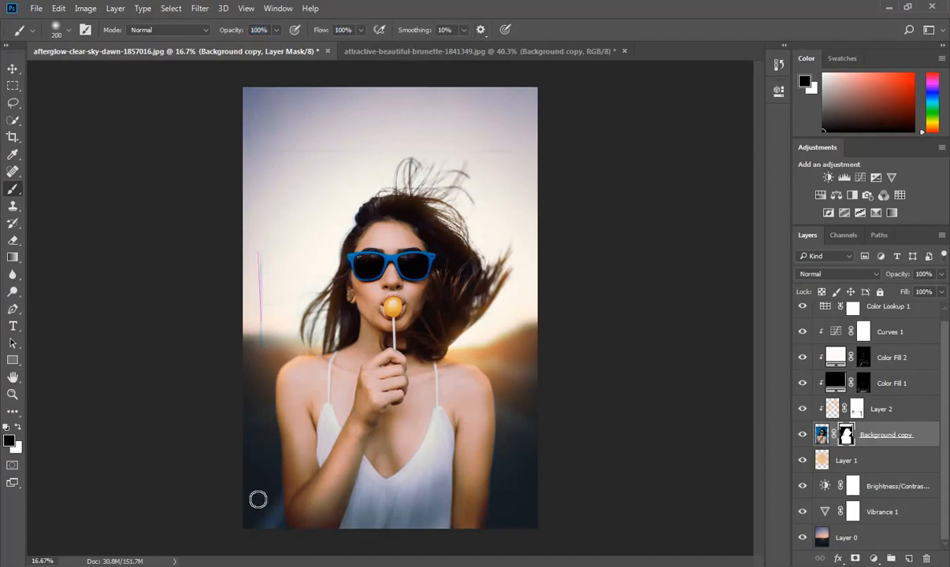
drag(276, 134, 666, 134)
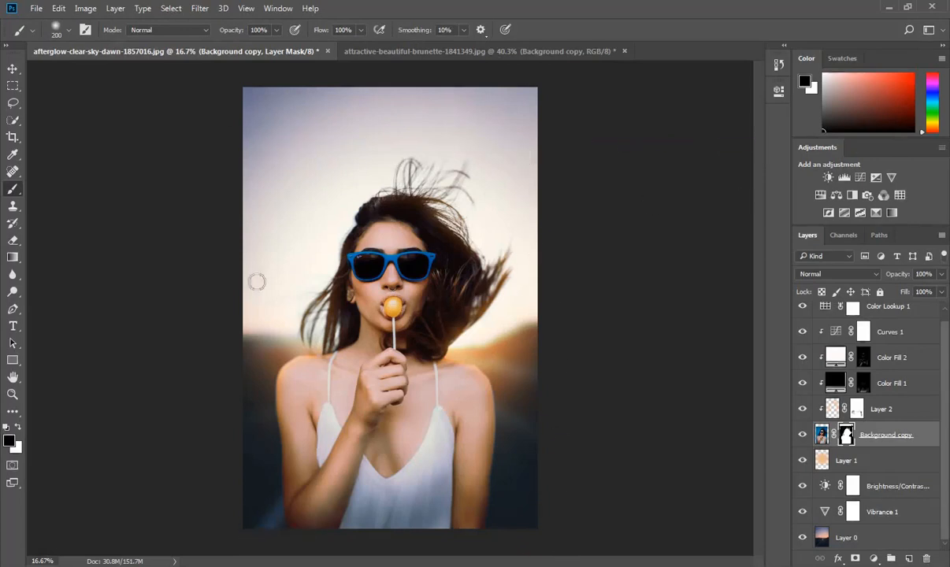
- Select the Color Lookup 1 layer and compare the composite with and without its color grade
drag(942, 341, 945, 317)
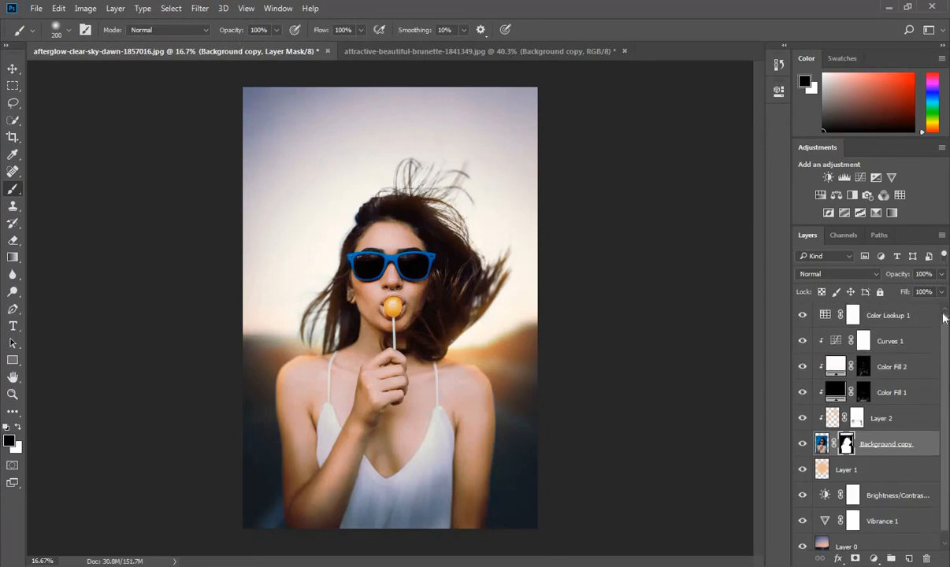
click(906, 315)
click(802, 315)
click(802, 315)
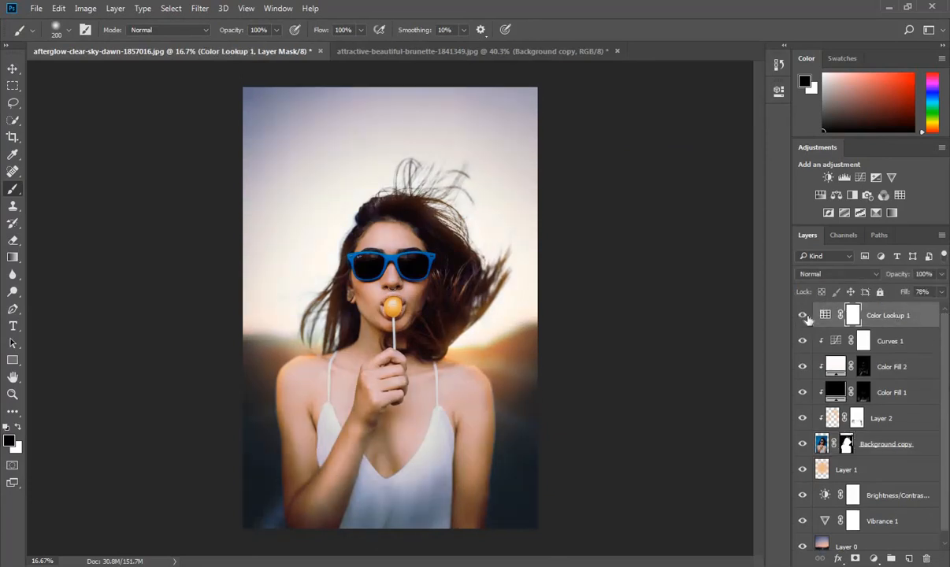
click(802, 315)
click(803, 316)
- Group all layers from Color Lookup 1 down to Layer 0
drag(943, 383, 946, 467)
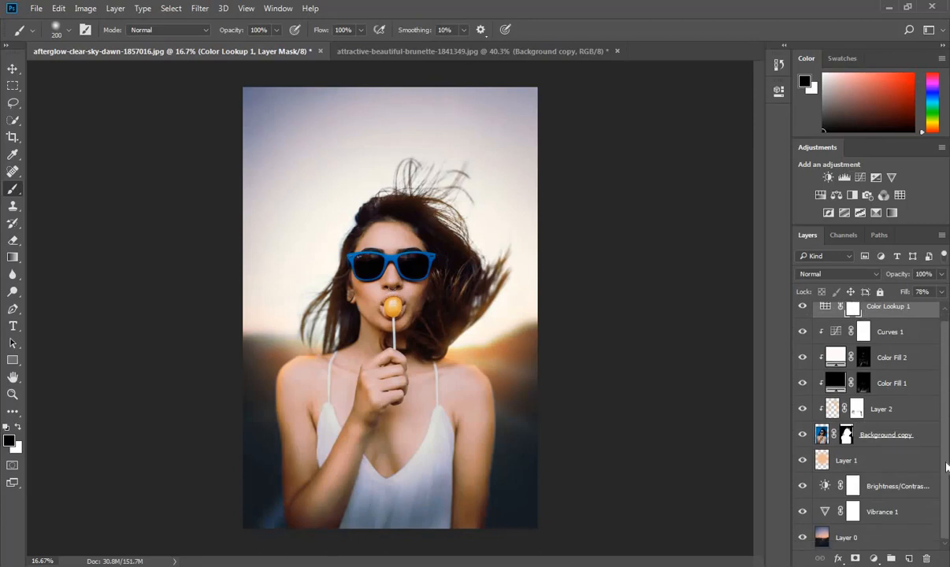
shift+click(892, 513)
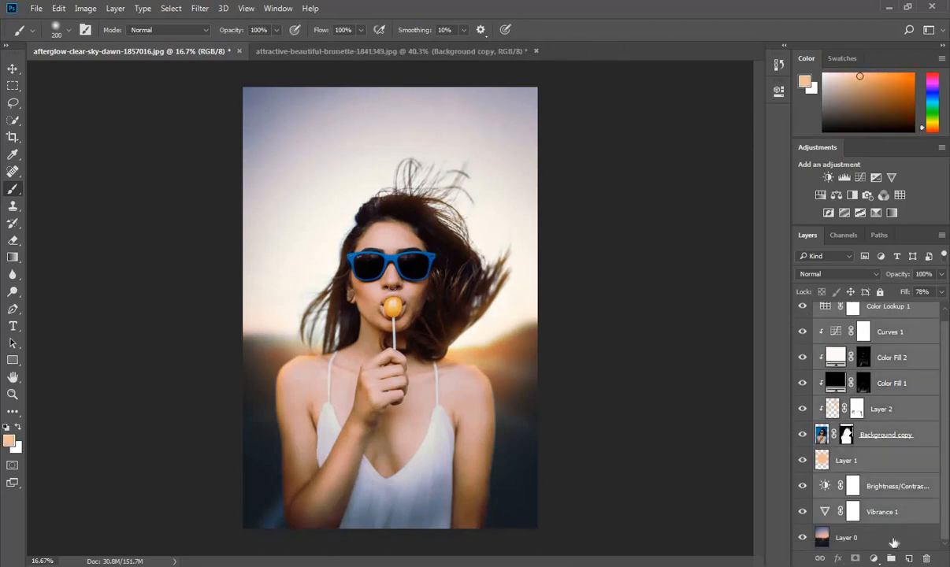
key(ctrl+g)
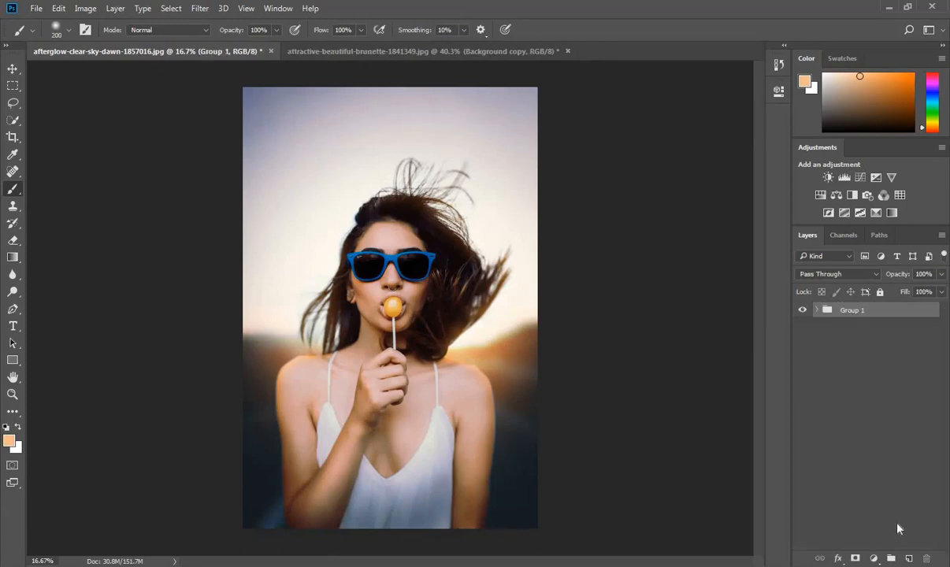